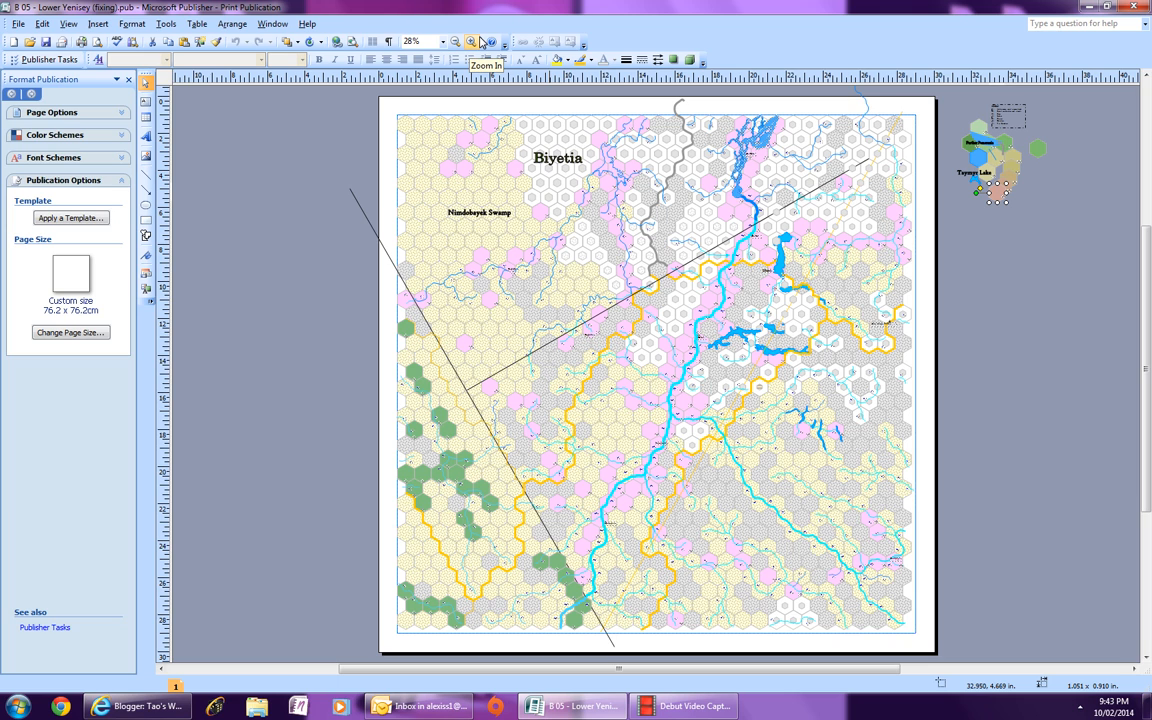
Step: Examine the map along the river and around the lakes east of Garka at 150% zoom
{"action": "left_click", "coordinate": [470, 42]}
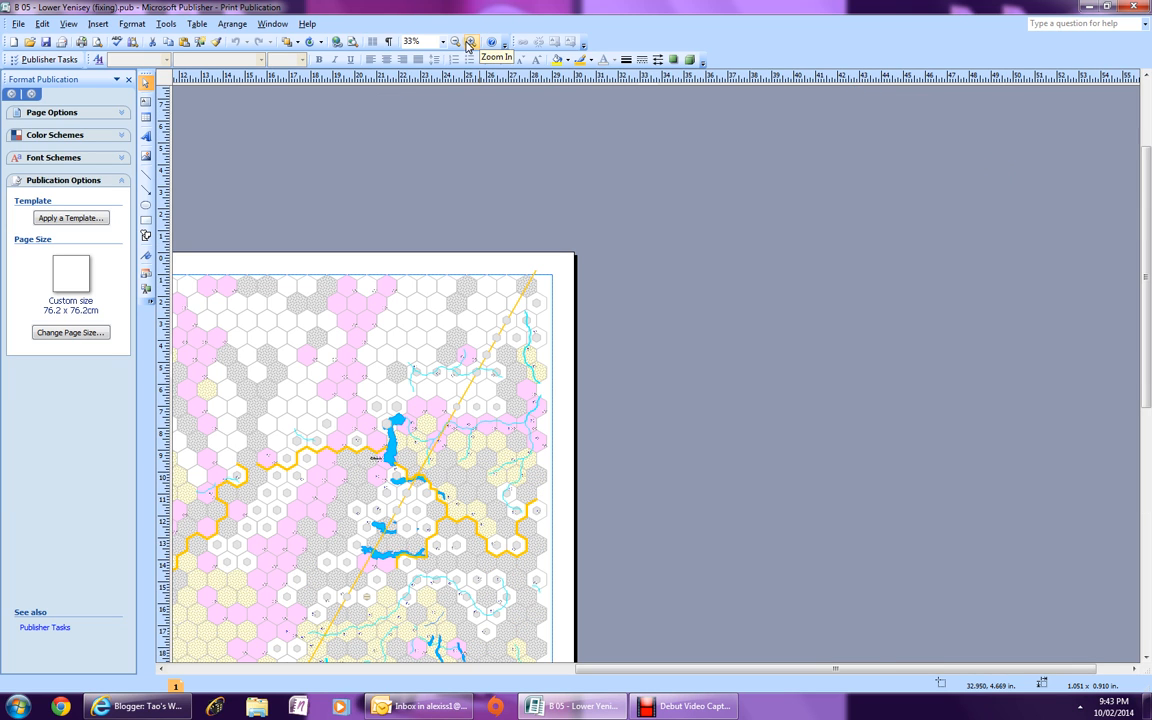
{"action": "left_click", "coordinate": [470, 42]}
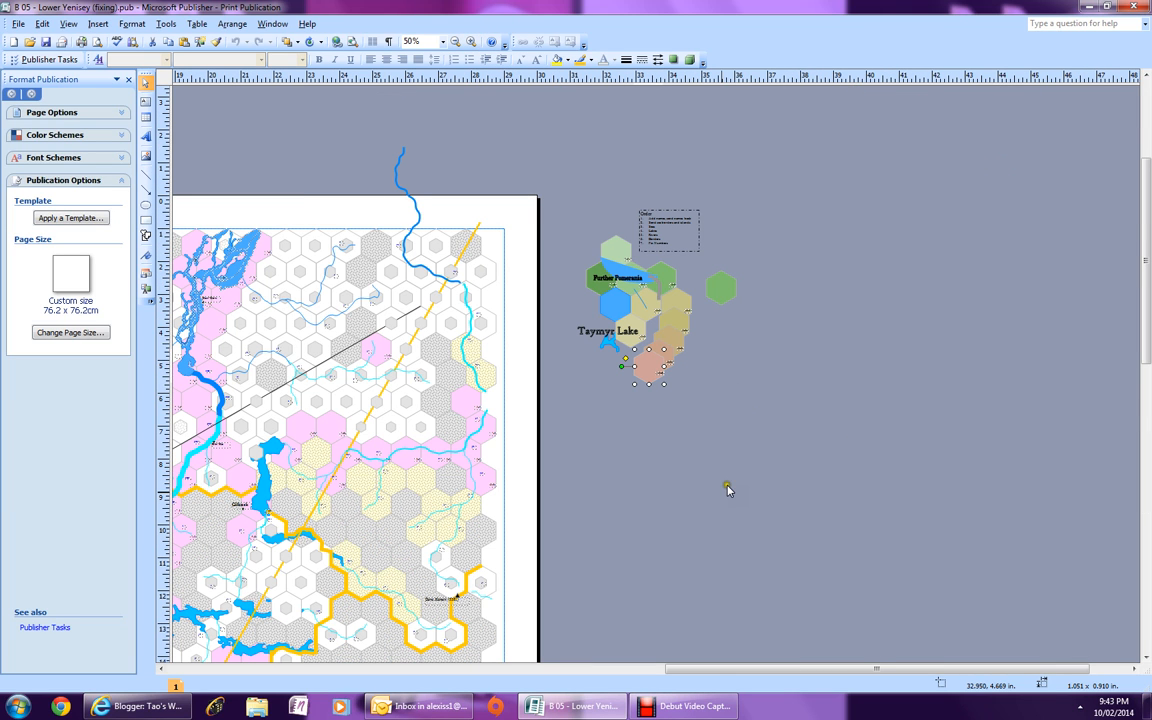
{"action": "left_click_drag", "start_coordinate": [720, 670], "coordinate": [540, 642]}
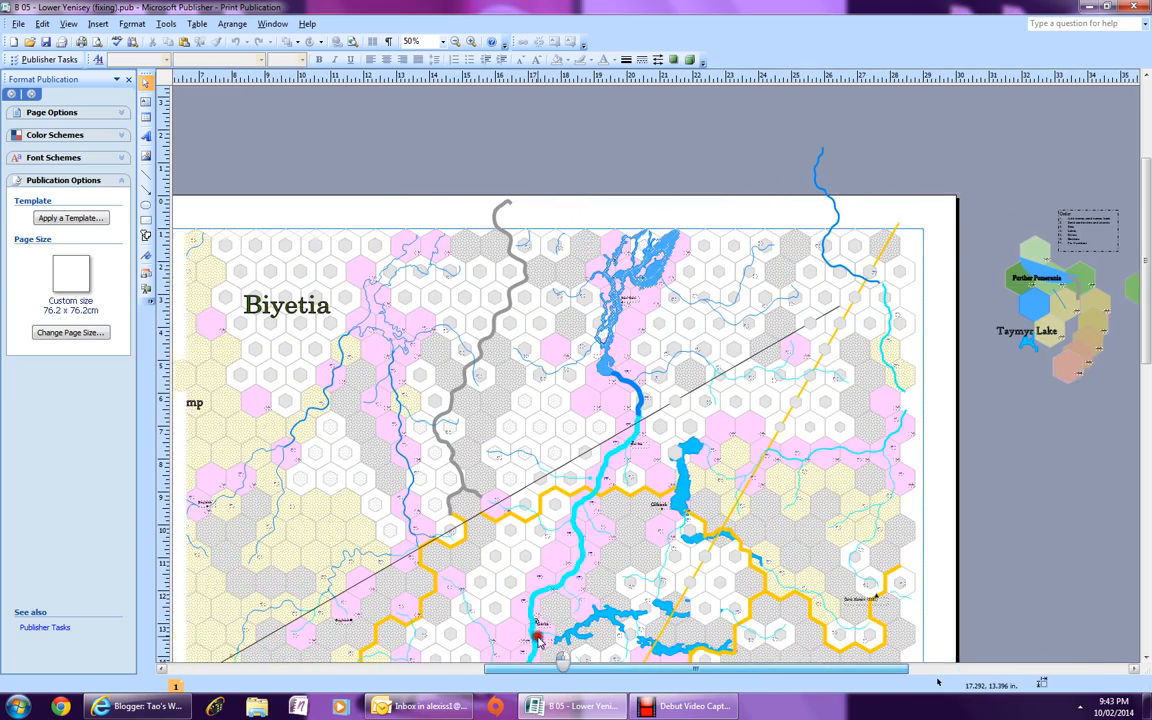
{"action": "scroll", "coordinate": [622, 411], "scroll_direction": "down", "scroll_amount": 5}
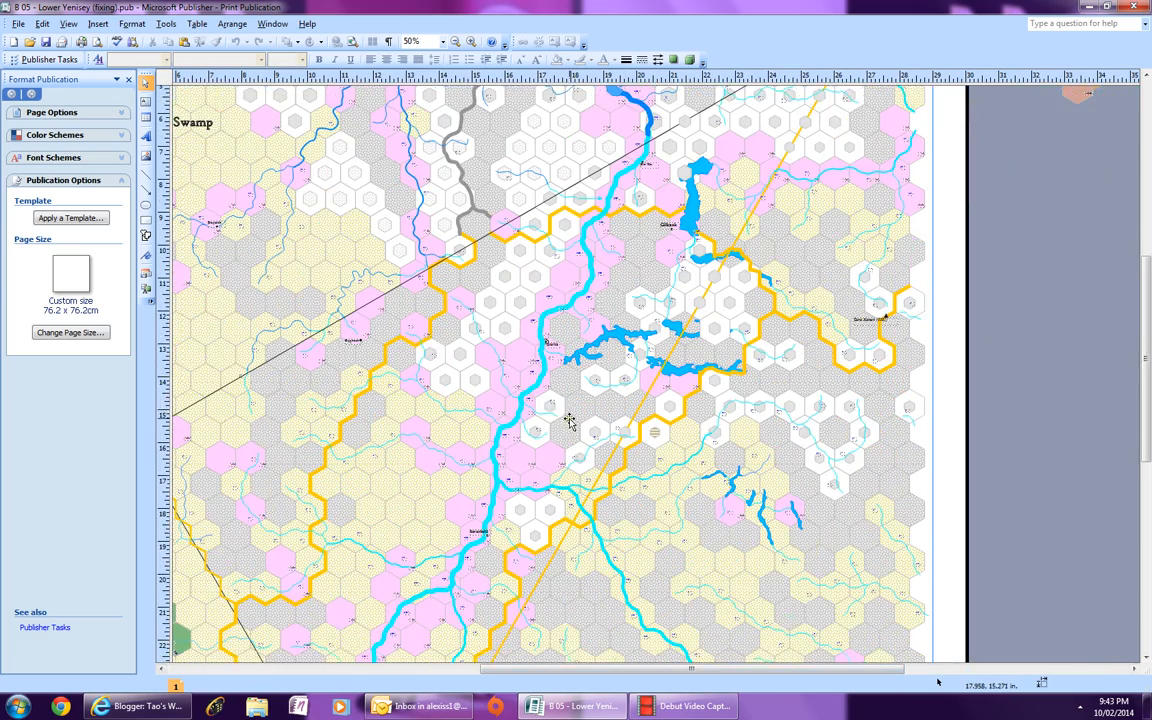
{"action": "scroll", "coordinate": [568, 420], "scroll_direction": "down", "scroll_amount": 1}
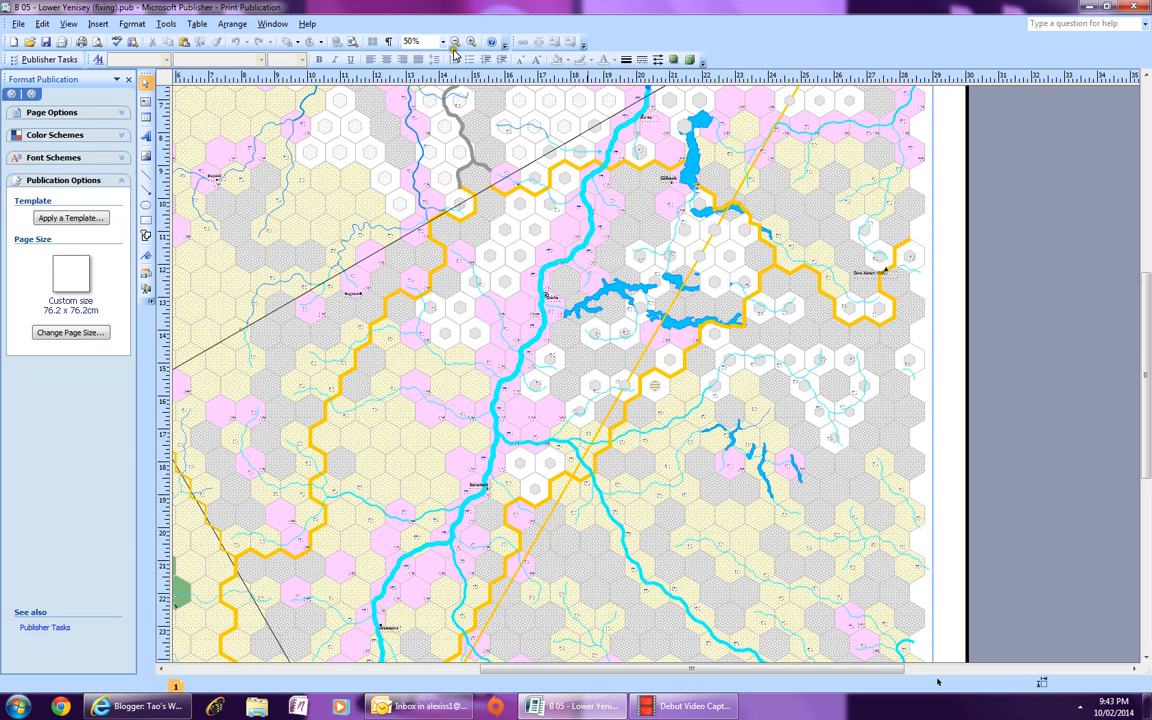
{"action": "left_click", "coordinate": [442, 41]}
{"action": "left_click", "coordinate": [390, 82]}
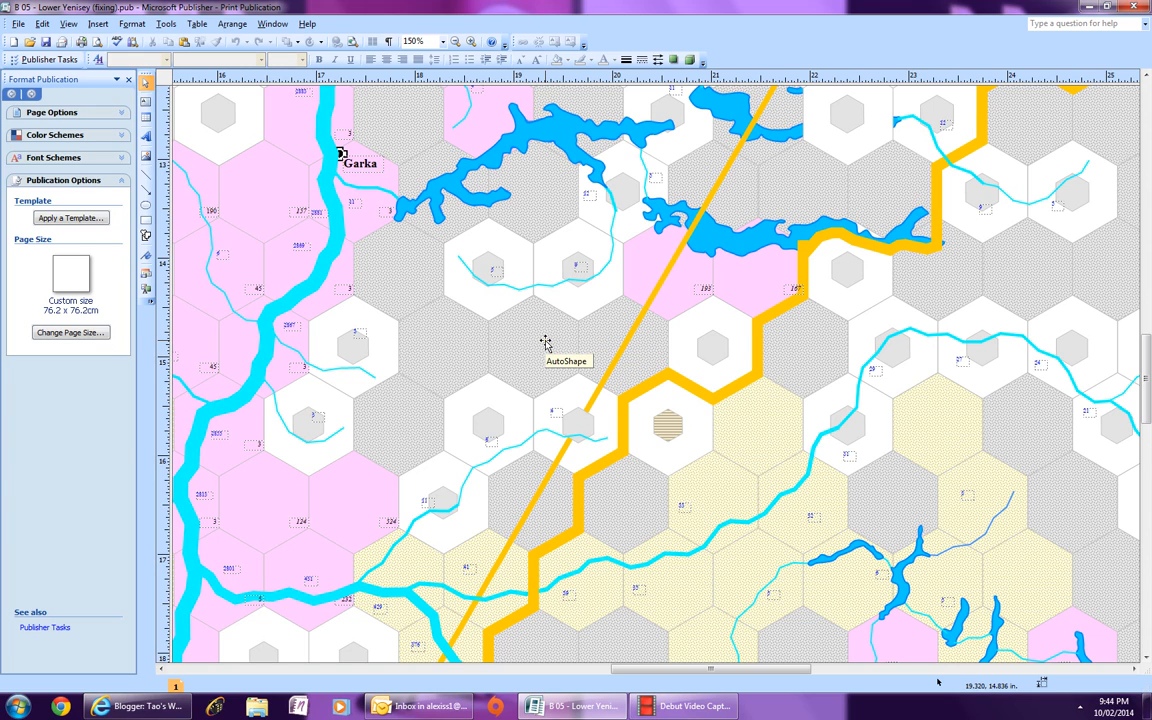
{"action": "scroll", "coordinate": [545, 341], "scroll_direction": "up", "scroll_amount": 1}
{"action": "scroll", "coordinate": [515, 325], "scroll_direction": "up", "scroll_amount": 3}
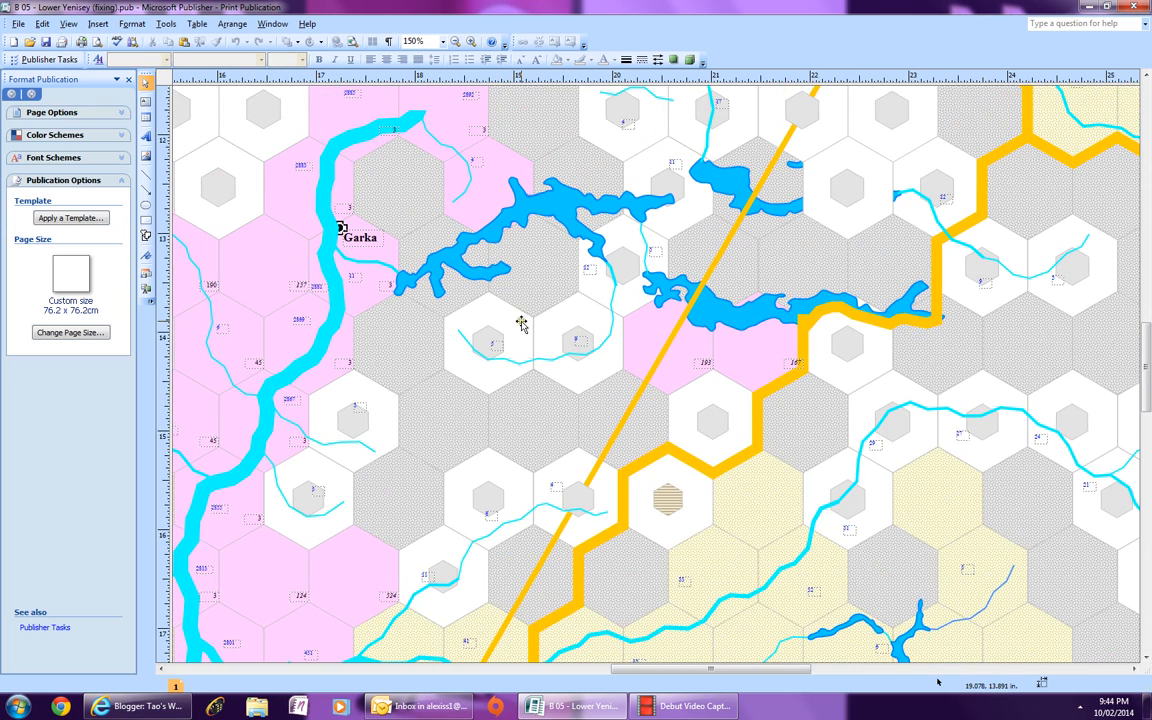
{"action": "scroll", "coordinate": [524, 316], "scroll_direction": "up", "scroll_amount": 3}
Step: Send the three white hexes covering the small lakes northeast of Garka to the back
{"action": "left_click", "coordinate": [858, 271]}
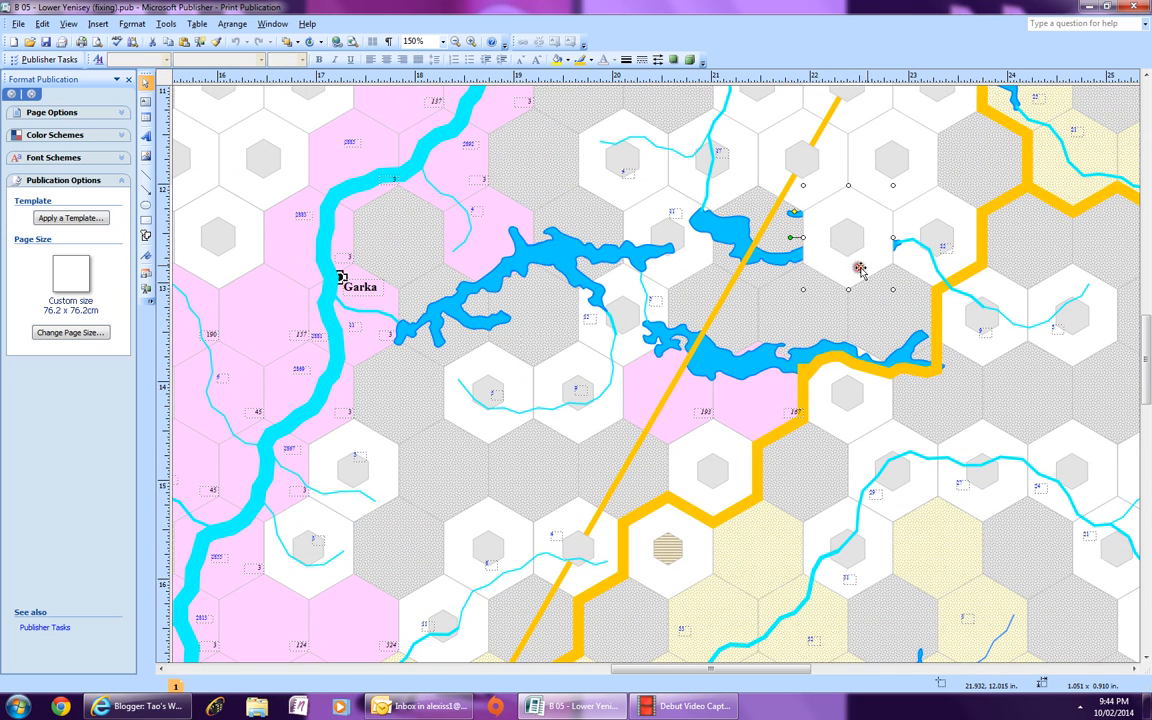
{"action": "left_click", "coordinate": [297, 42]}
{"action": "left_click", "coordinate": [328, 110]}
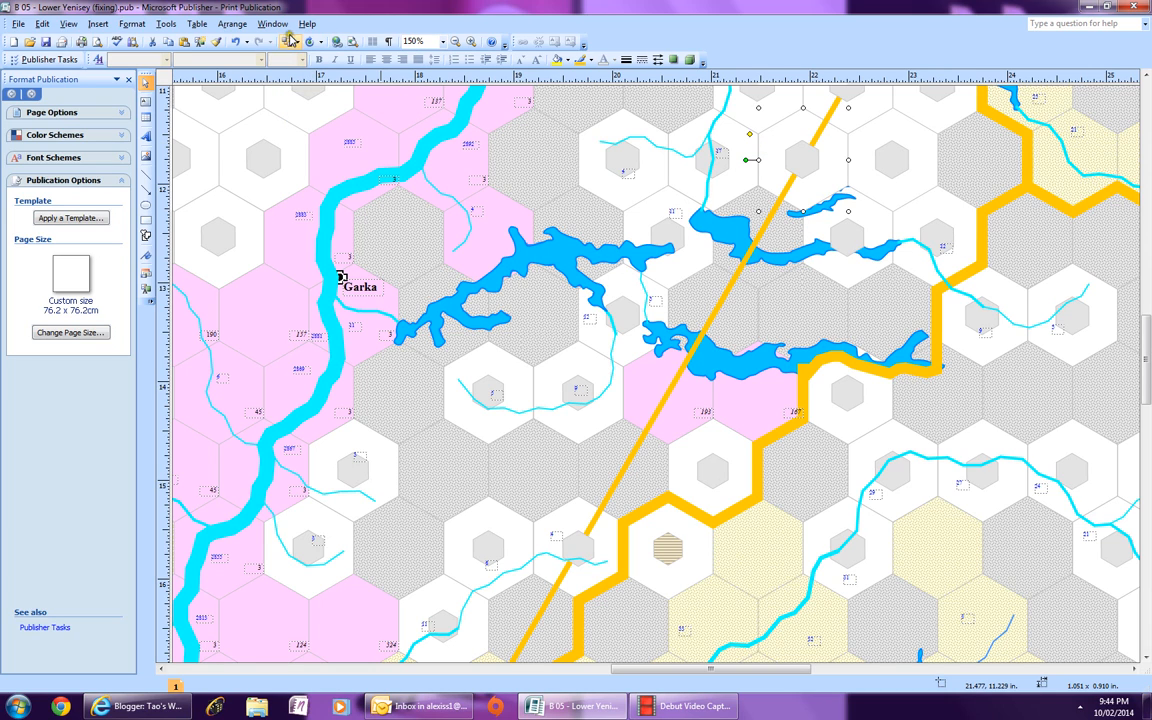
{"action": "left_click", "coordinate": [286, 43]}
{"action": "left_click", "coordinate": [850, 183]}
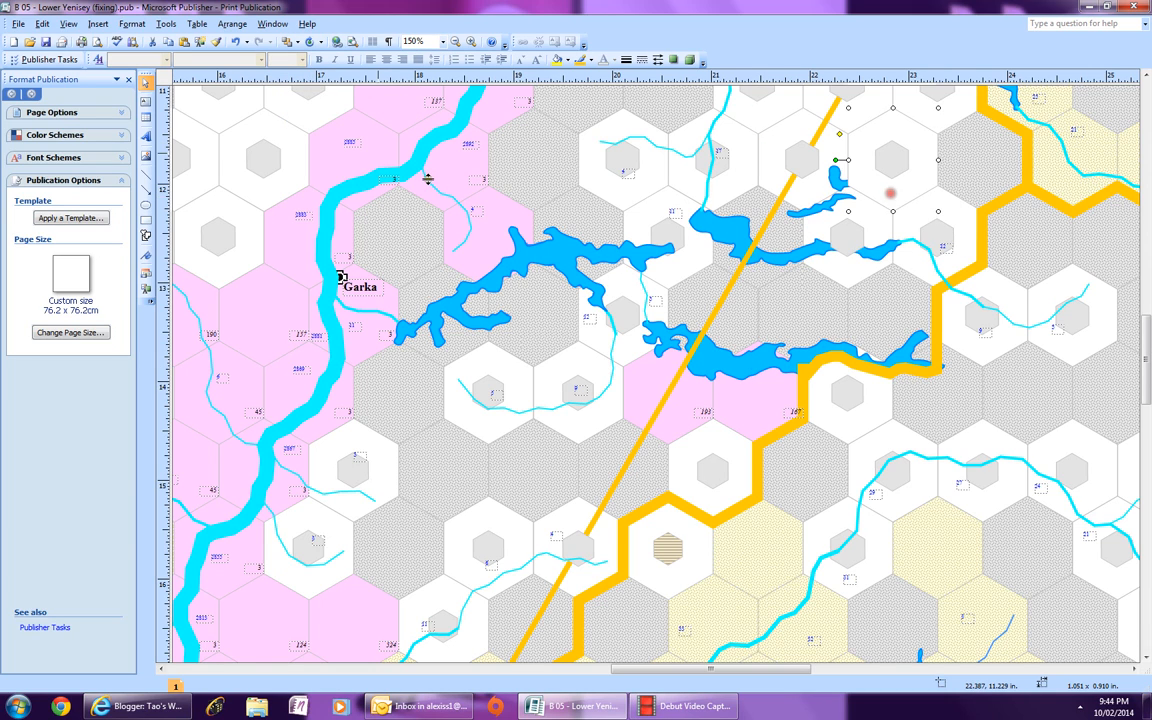
{"action": "left_click", "coordinate": [288, 43]}
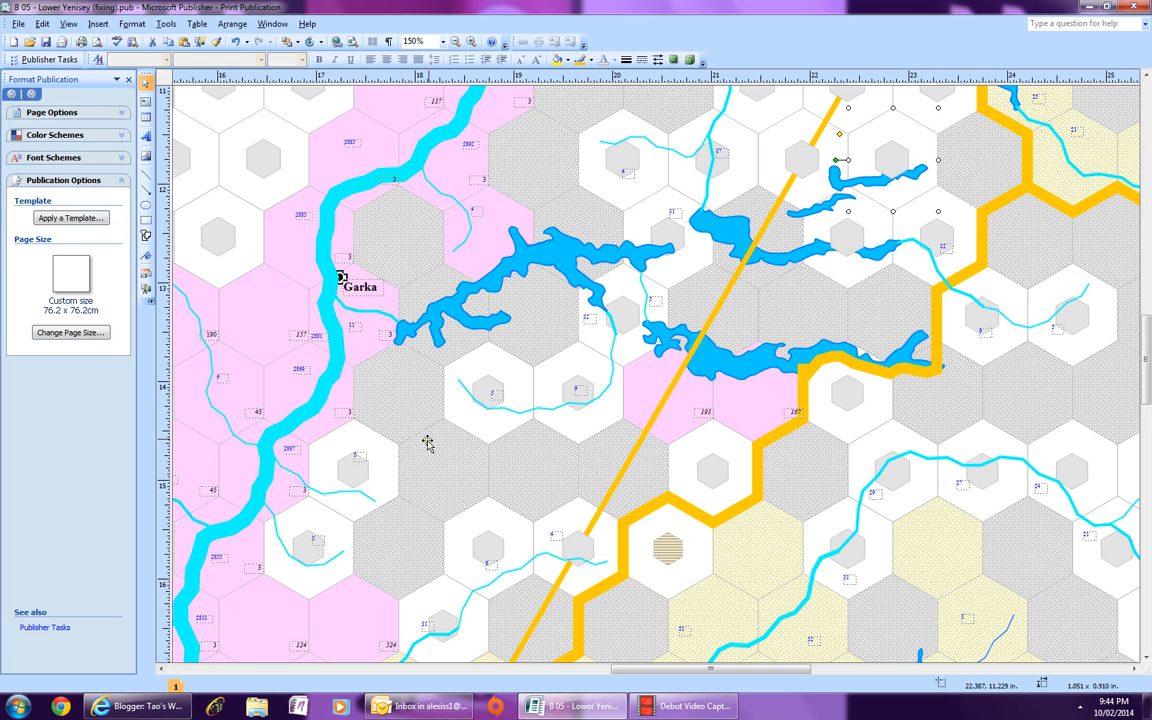
{"action": "left_click", "coordinate": [484, 386]}
{"action": "left_click", "coordinate": [573, 388]}
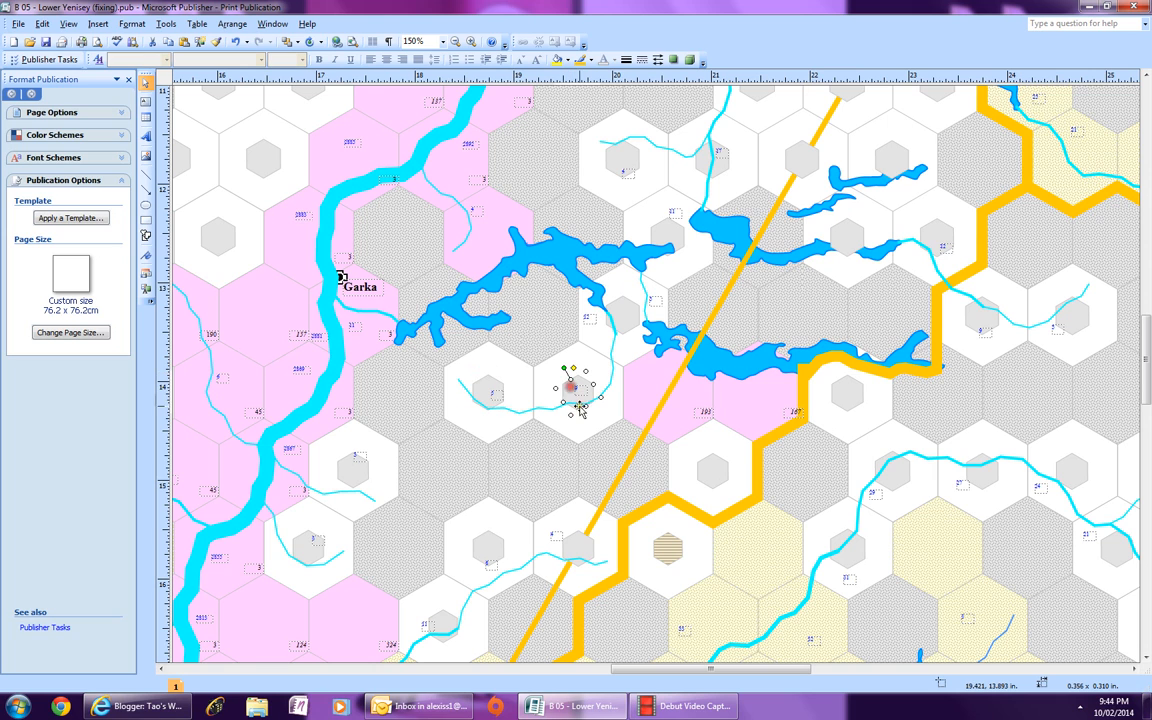
{"action": "left_click", "coordinate": [714, 474]}
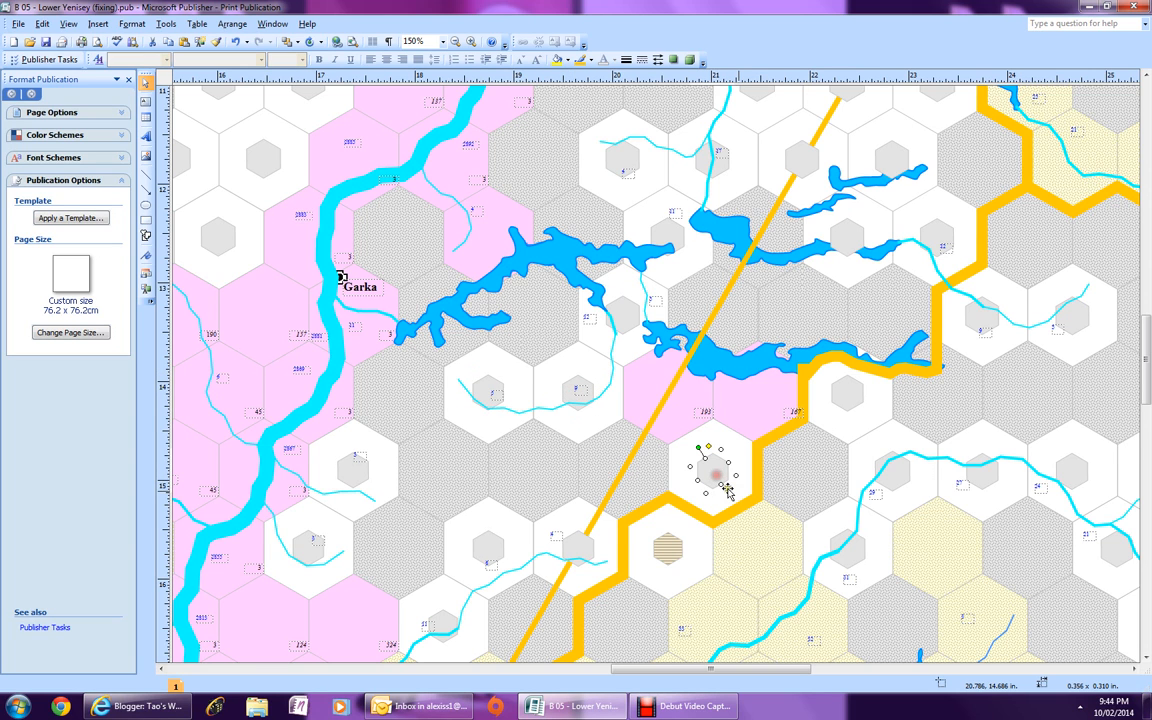
Step: Start a pattern fill for the white hex with the striped centre marker and choose dark yellow as its foreground colour
{"action": "scroll", "coordinate": [727, 490], "scroll_direction": "down", "scroll_amount": 3}
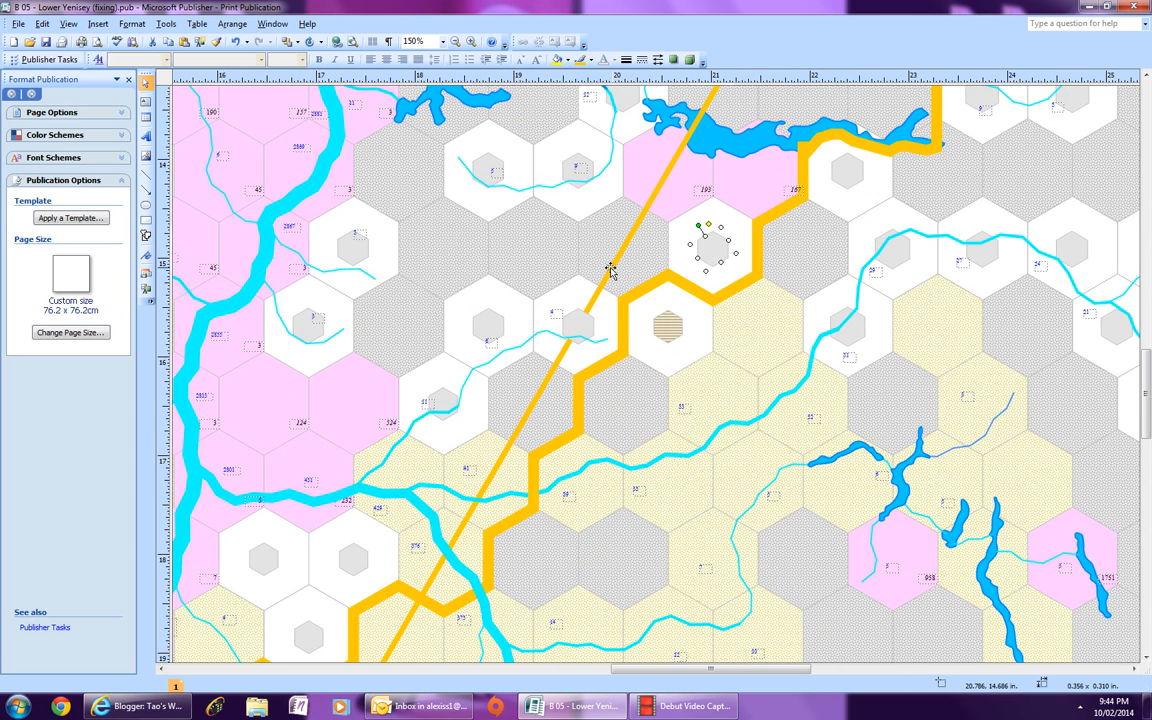
{"action": "left_click", "coordinate": [672, 305]}
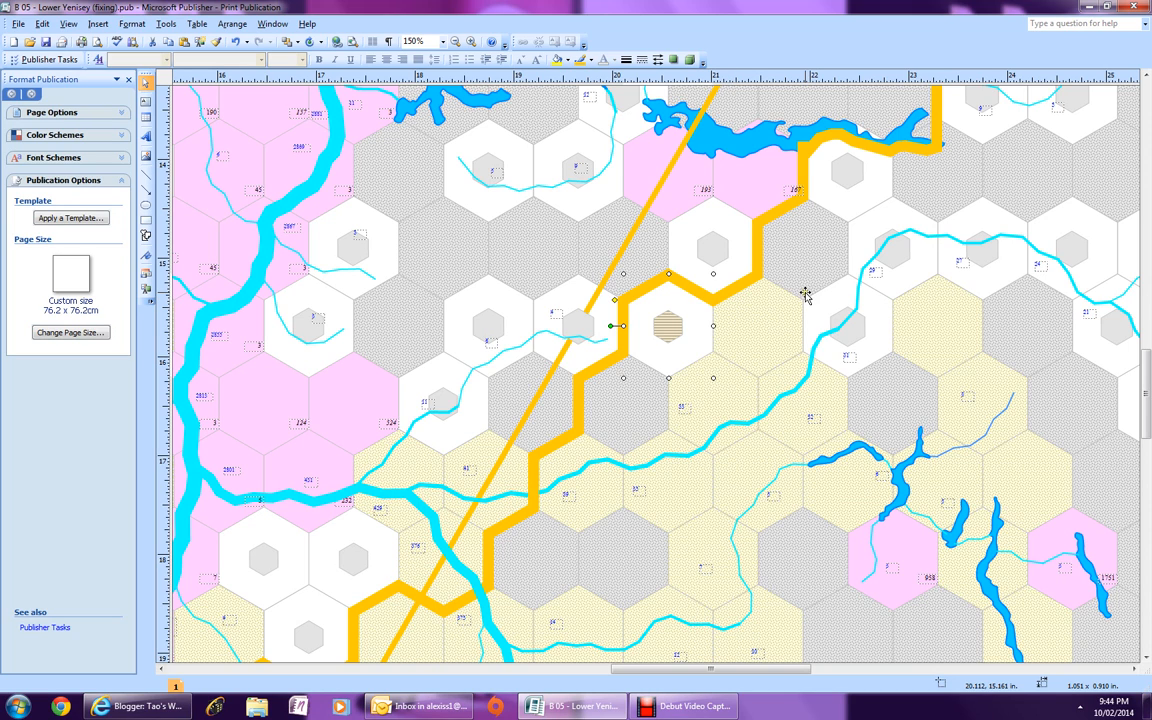
{"action": "right_click", "coordinate": [699, 323]}
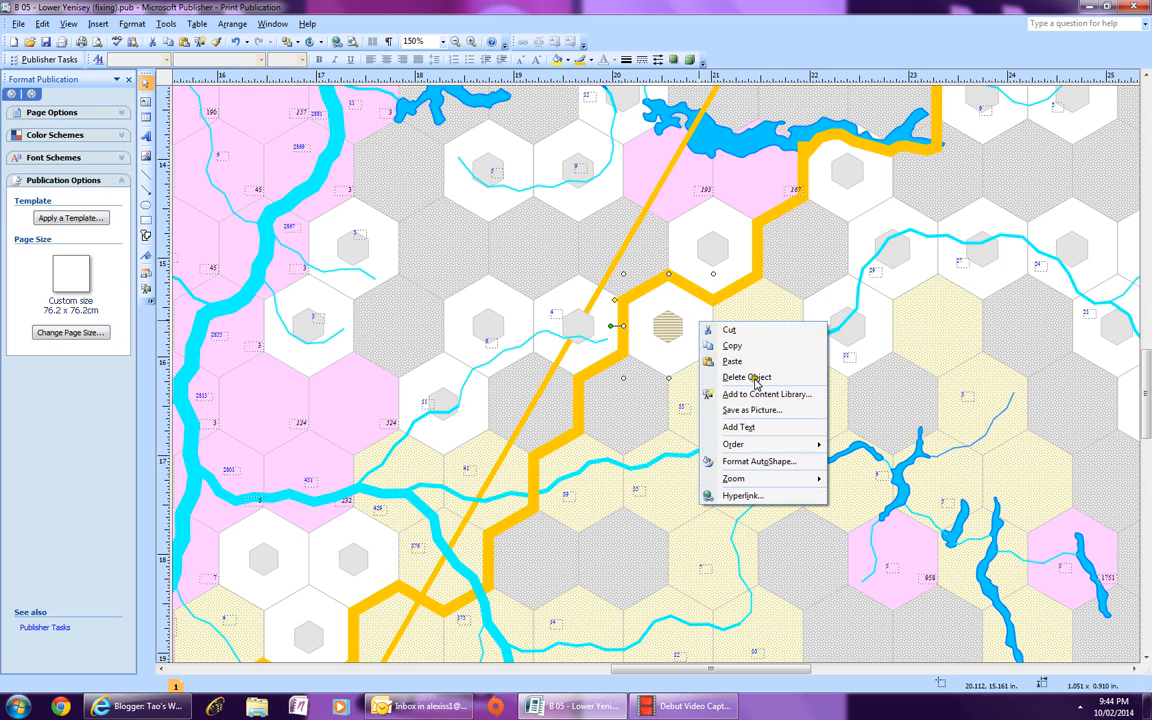
{"action": "left_click", "coordinate": [686, 307]}
{"action": "left_click", "coordinate": [566, 60]}
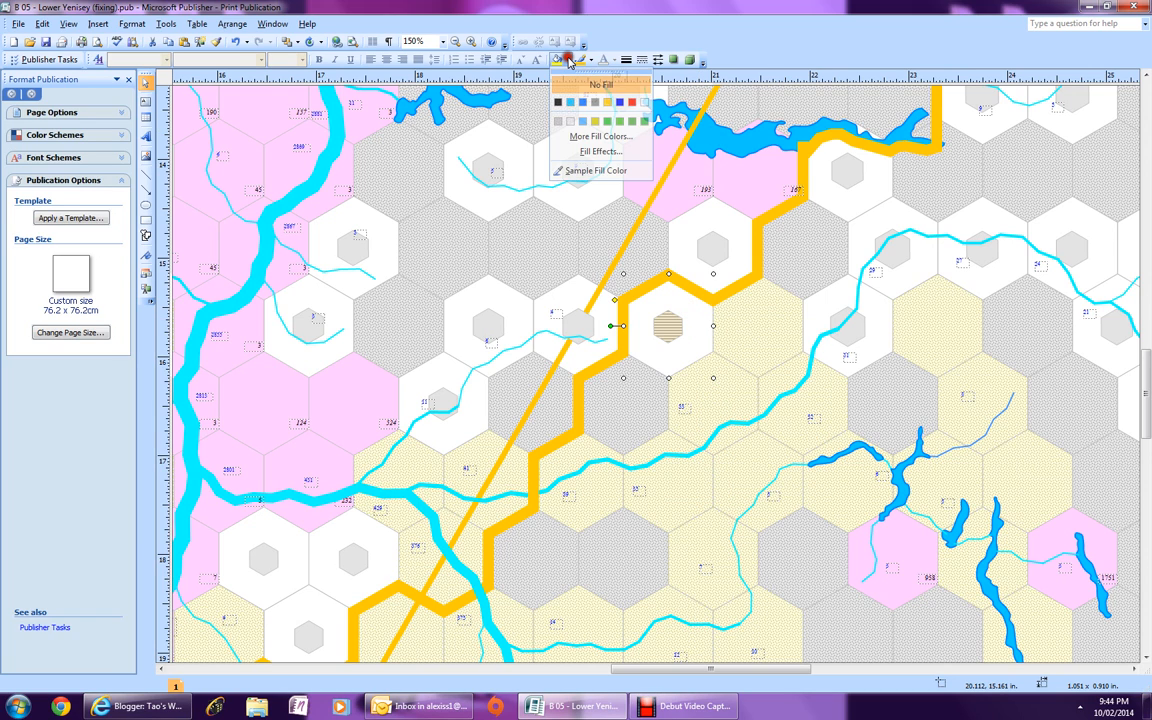
{"action": "left_click", "coordinate": [600, 152]}
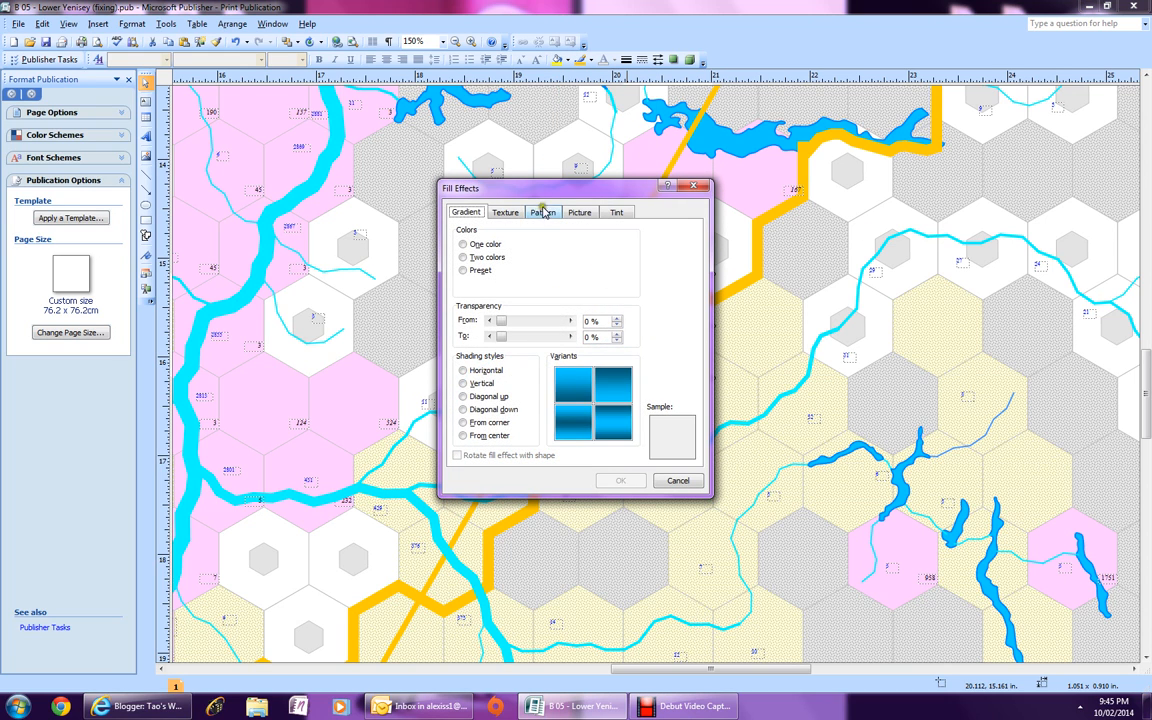
{"action": "left_click", "coordinate": [542, 212]}
{"action": "left_click", "coordinate": [534, 381]}
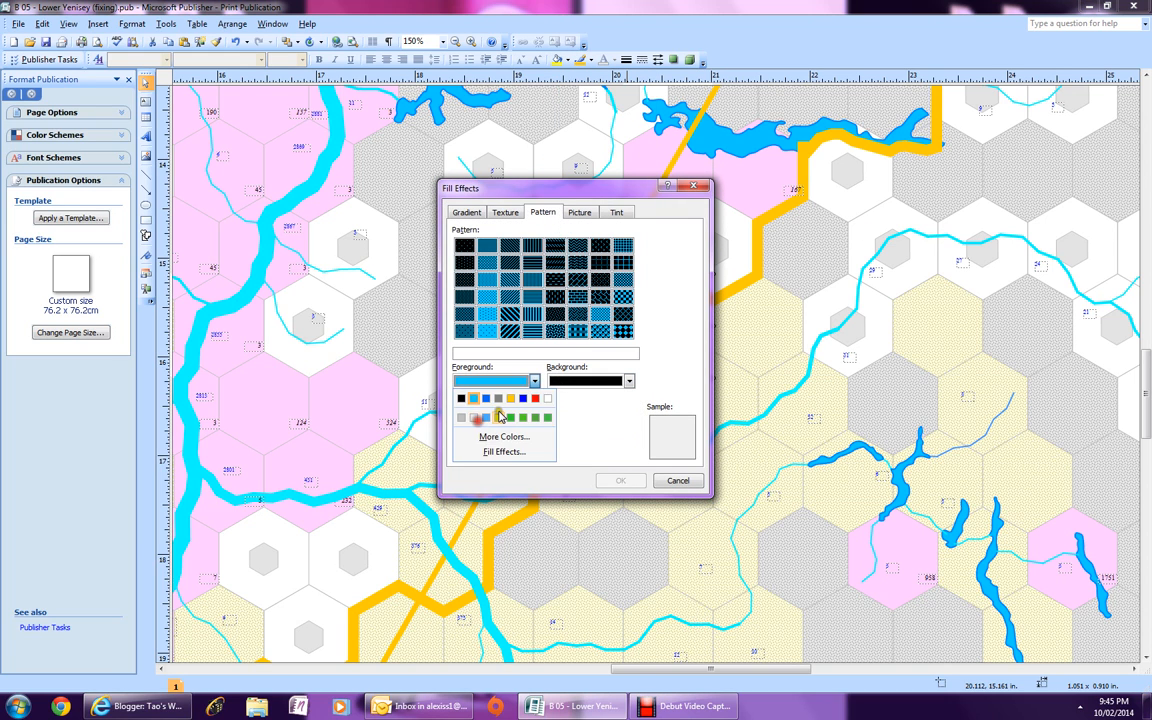
{"action": "left_click", "coordinate": [482, 436]}
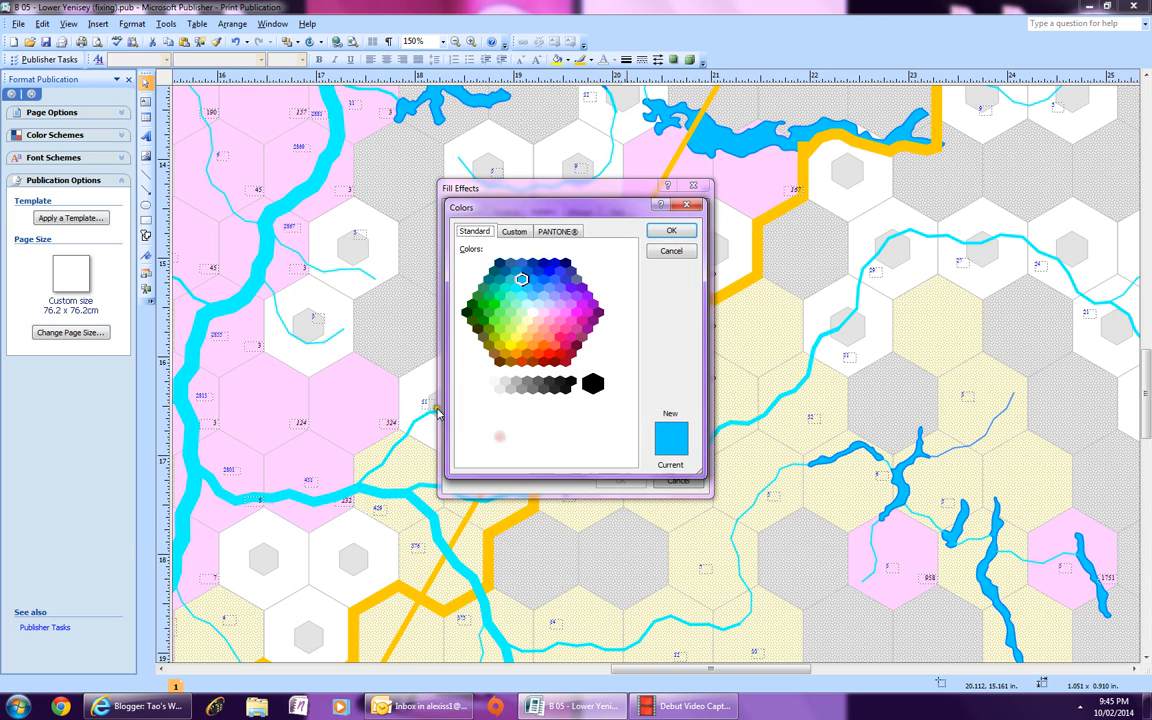
{"action": "left_click", "coordinate": [502, 352]}
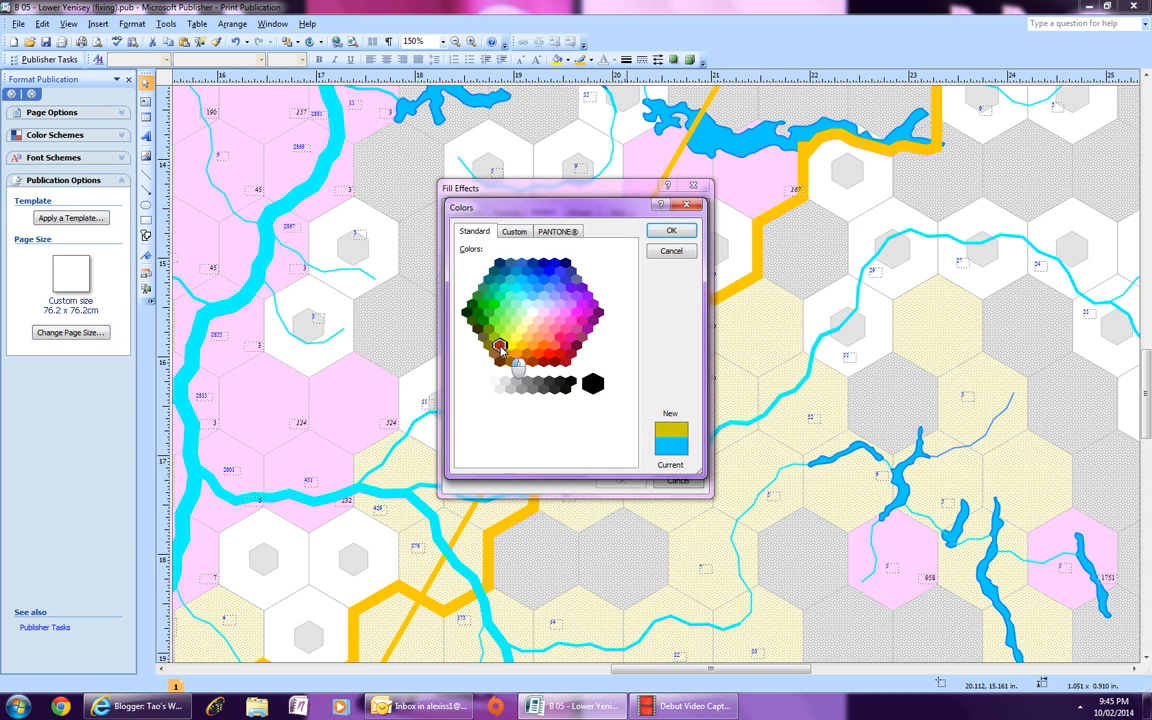
{"action": "left_click", "coordinate": [671, 230]}
Step: Lighten the pattern's foreground to a 50% tint and set its background to white
{"action": "left_click", "coordinate": [534, 381]}
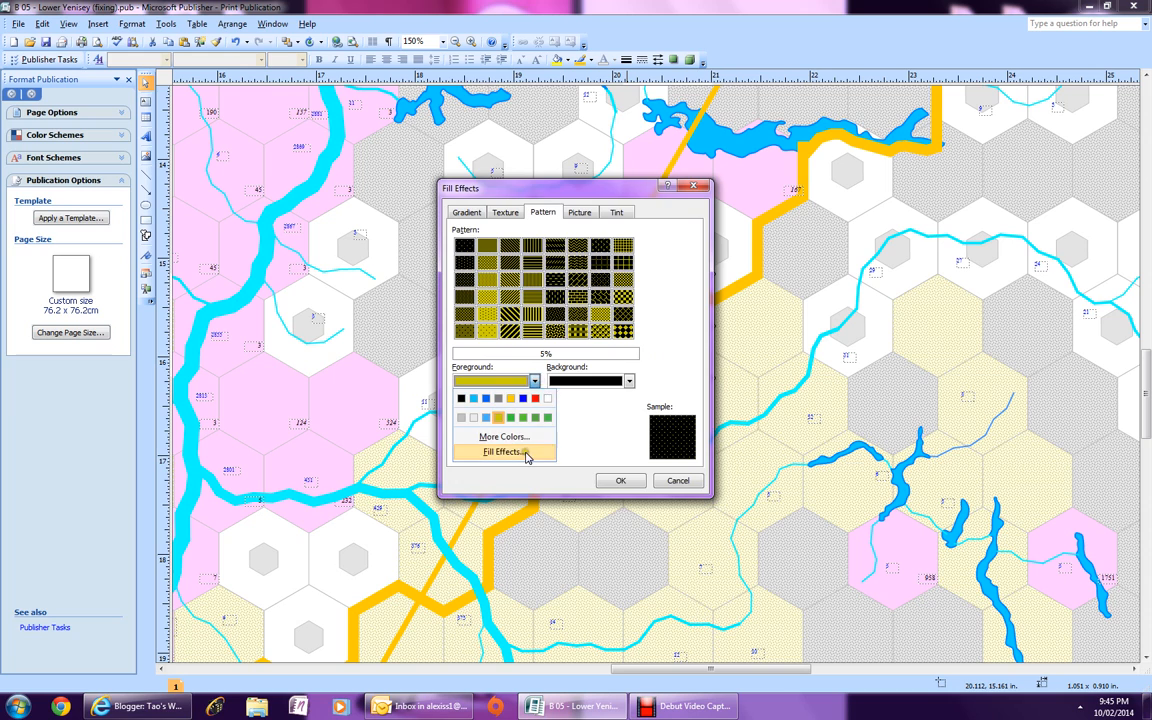
{"action": "left_click", "coordinate": [515, 451]}
{"action": "left_click", "coordinate": [596, 250]}
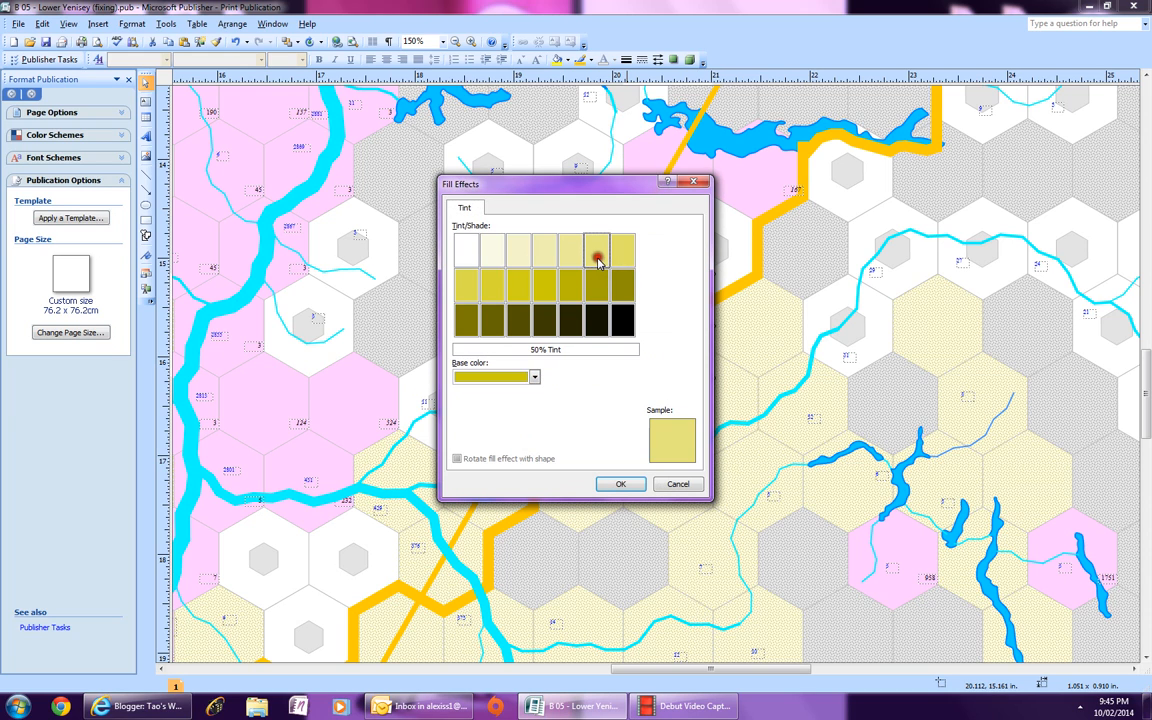
{"action": "left_click", "coordinate": [616, 486]}
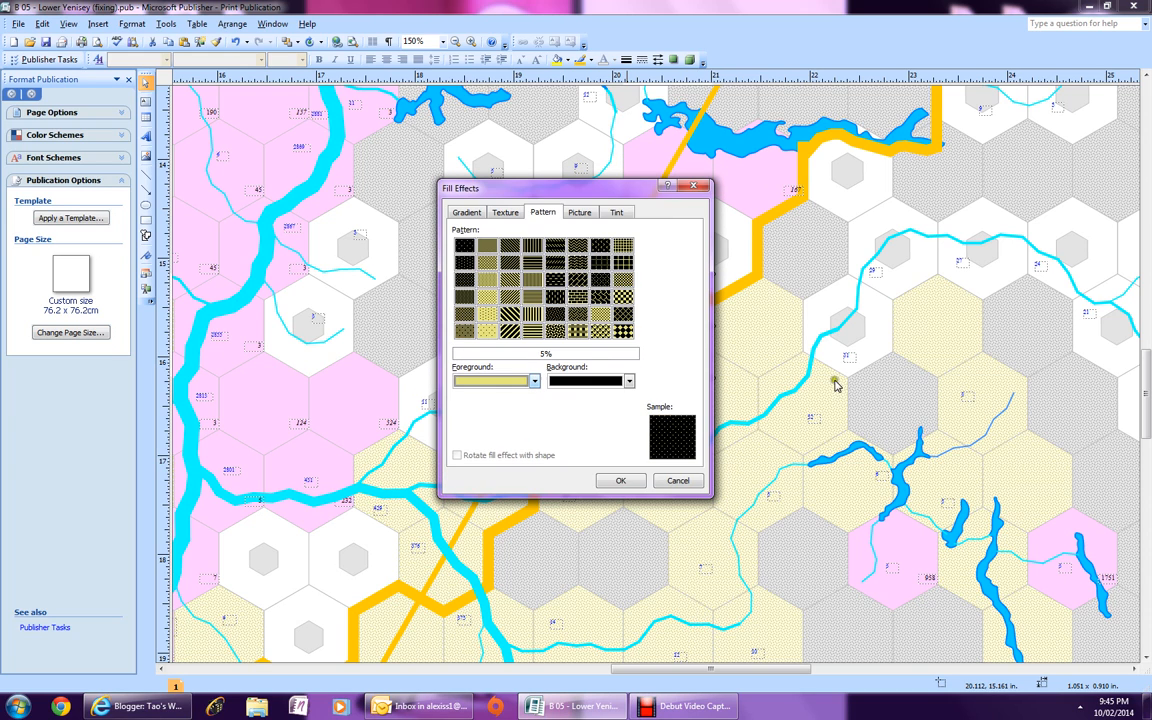
{"action": "left_click", "coordinate": [594, 385]}
{"action": "left_click", "coordinate": [640, 397]}
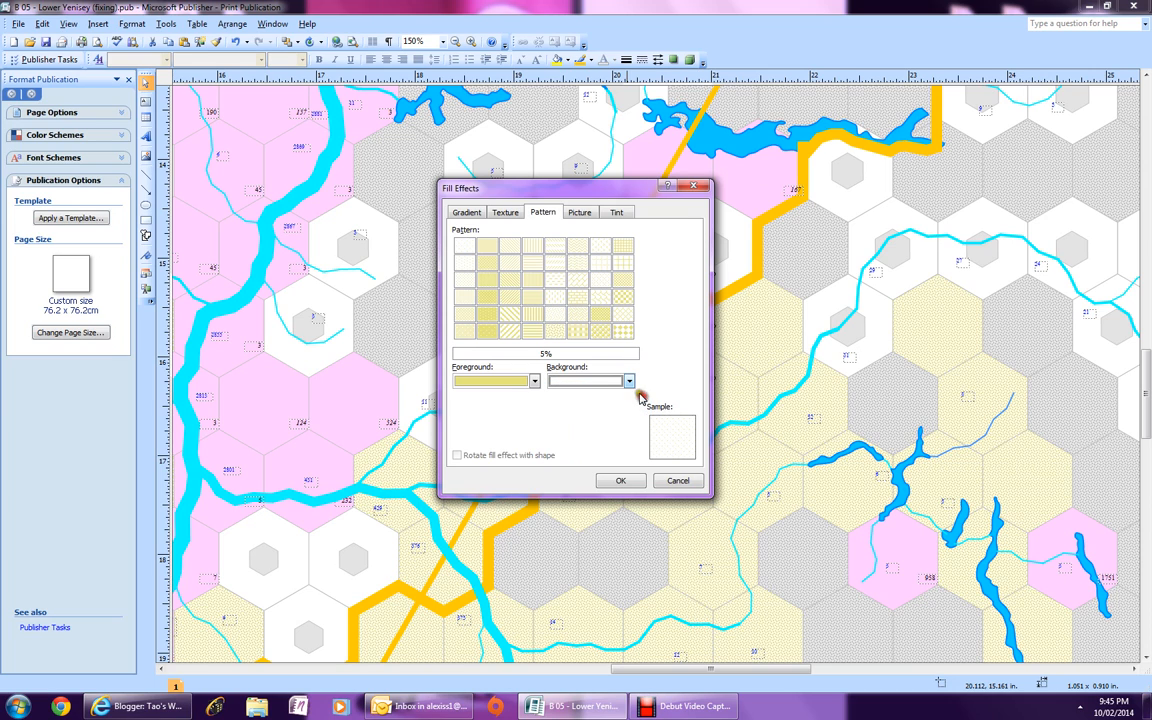
Step: Apply the Large confetti pattern to the hex and delete the small striped hexagon at its centre
{"action": "left_click", "coordinate": [555, 331]}
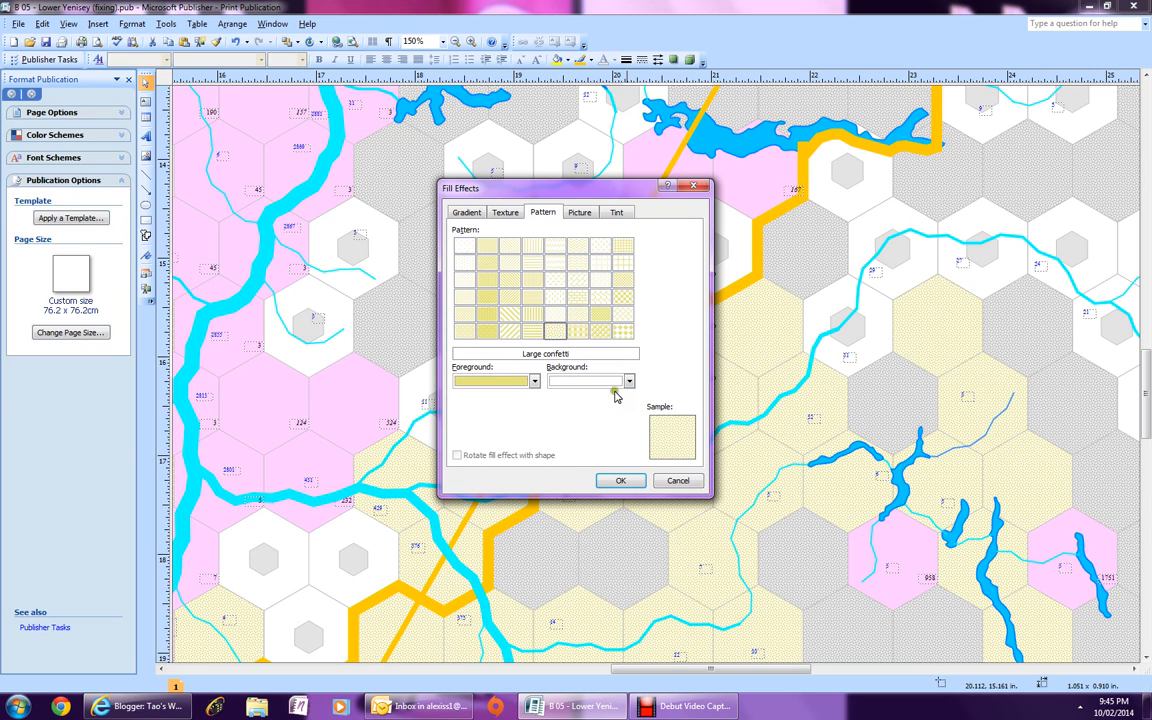
{"action": "left_click", "coordinate": [621, 481]}
{"action": "left_click", "coordinate": [665, 327]}
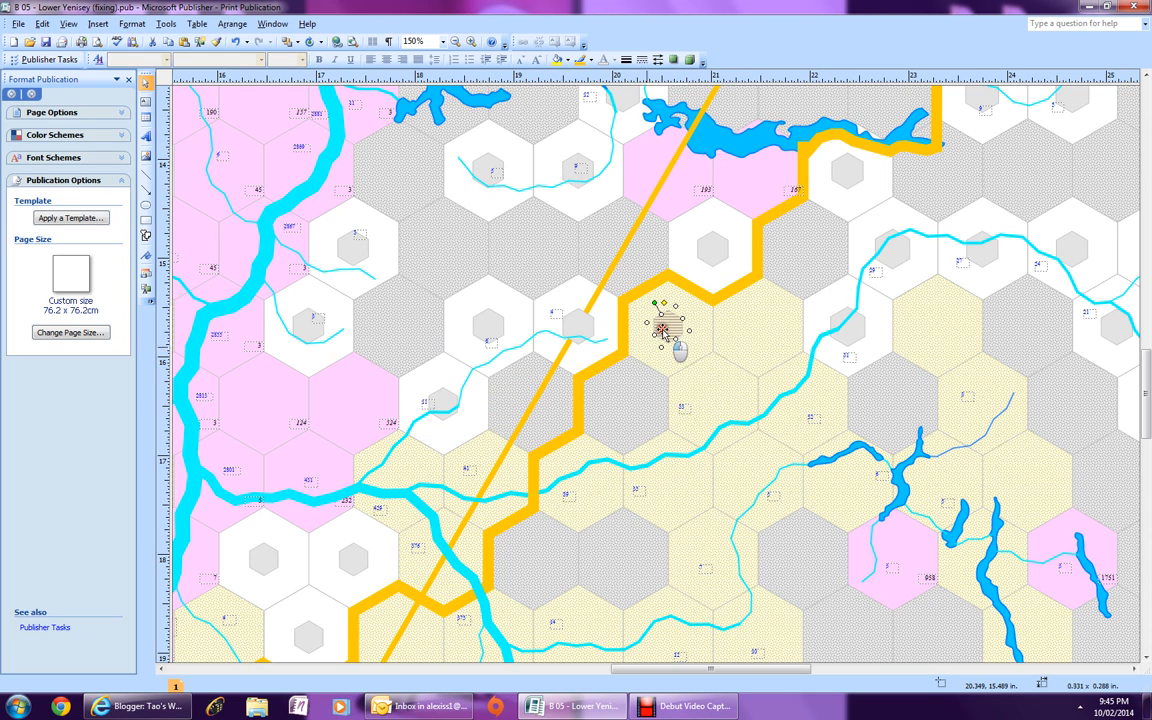
{"action": "key", "text": "Delete"}
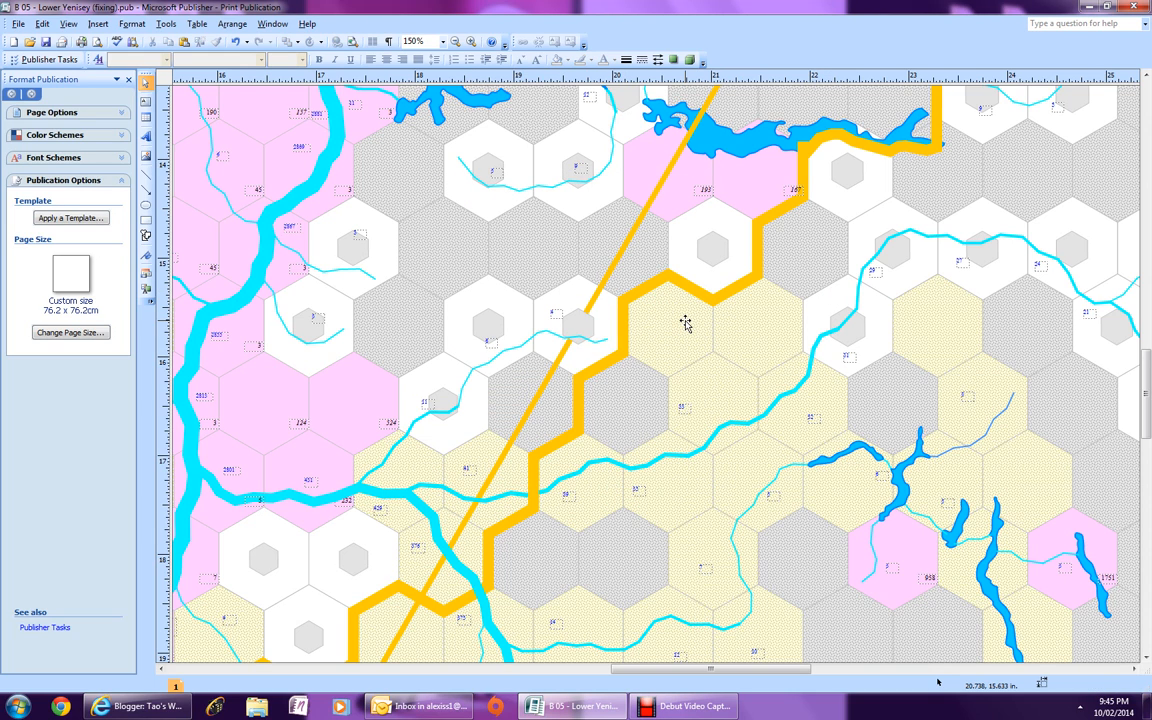
Step: Select together the fourteen white hexes with grey centre markers south of the lake, on both sides of the orange border
{"action": "left_click", "coordinate": [822, 302]}
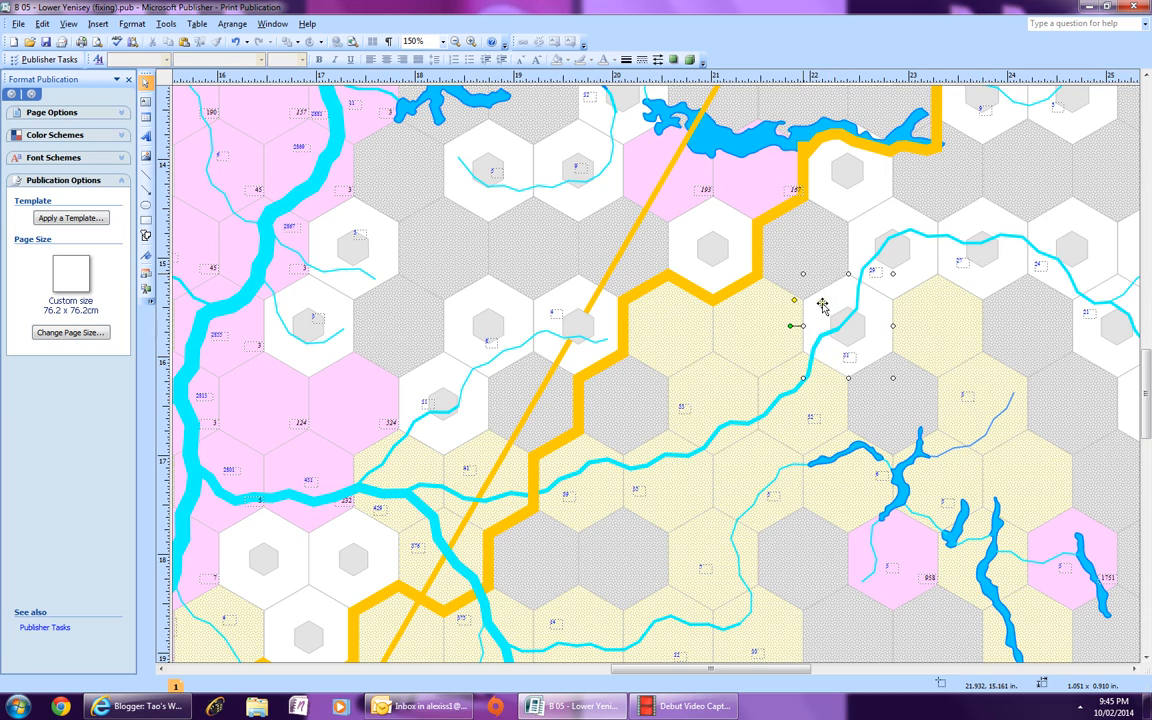
{"action": "left_click", "coordinate": [888, 218], "text": "shift"}
{"action": "left_click", "coordinate": [830, 203], "text": "shift"}
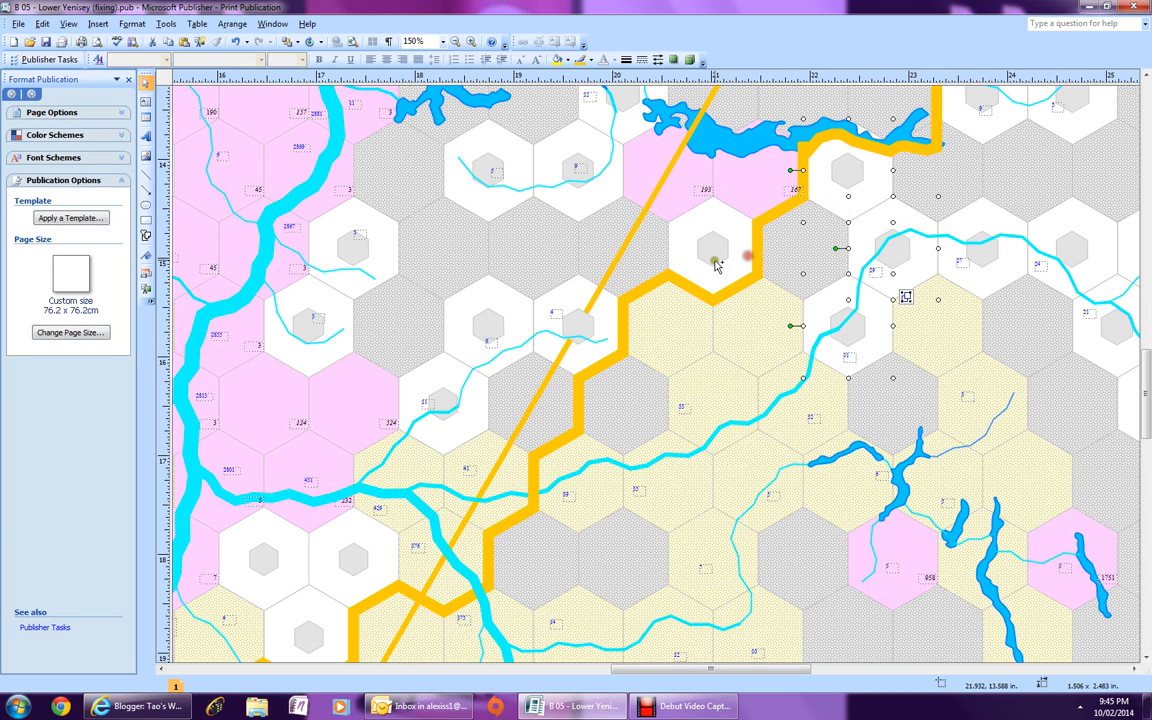
{"action": "left_click", "coordinate": [713, 272], "text": "shift"}
{"action": "left_click", "coordinate": [536, 306], "text": "shift"}
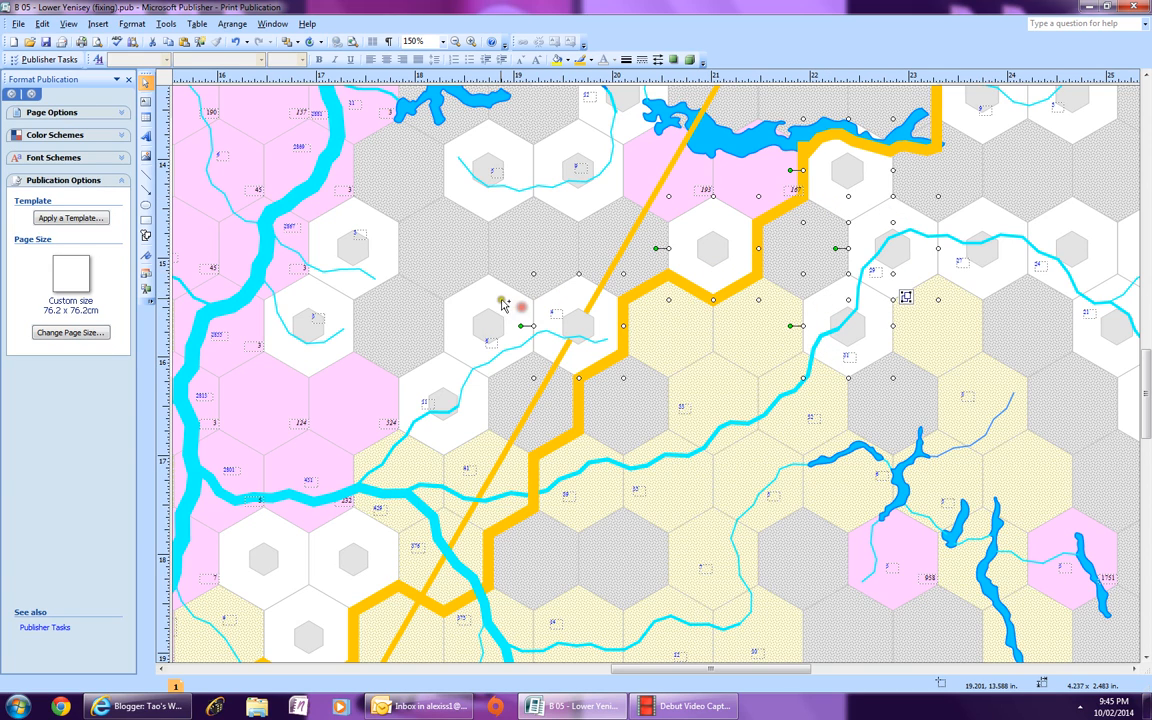
{"action": "left_click", "coordinate": [491, 303], "text": "shift"}
{"action": "left_click", "coordinate": [420, 380], "text": "shift"}
{"action": "left_click", "coordinate": [285, 330], "text": "shift"}
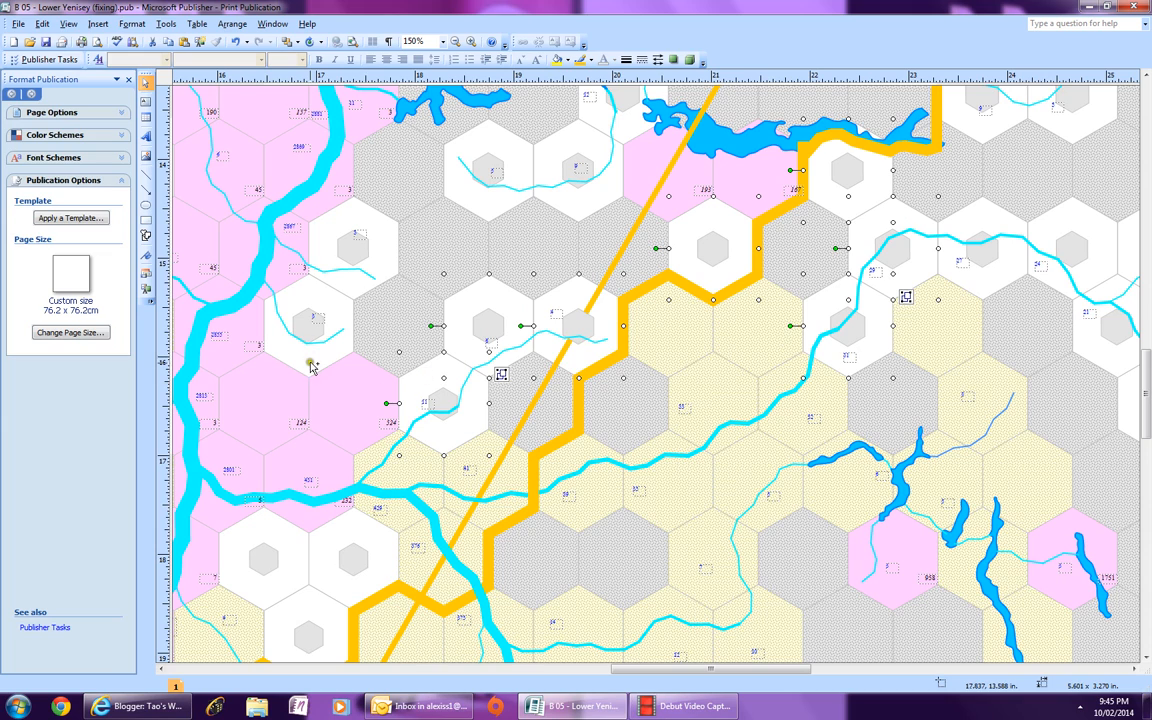
{"action": "left_click", "coordinate": [380, 236], "text": "shift"}
{"action": "left_click", "coordinate": [488, 188], "text": "shift"}
{"action": "left_click", "coordinate": [585, 197], "text": "shift"}
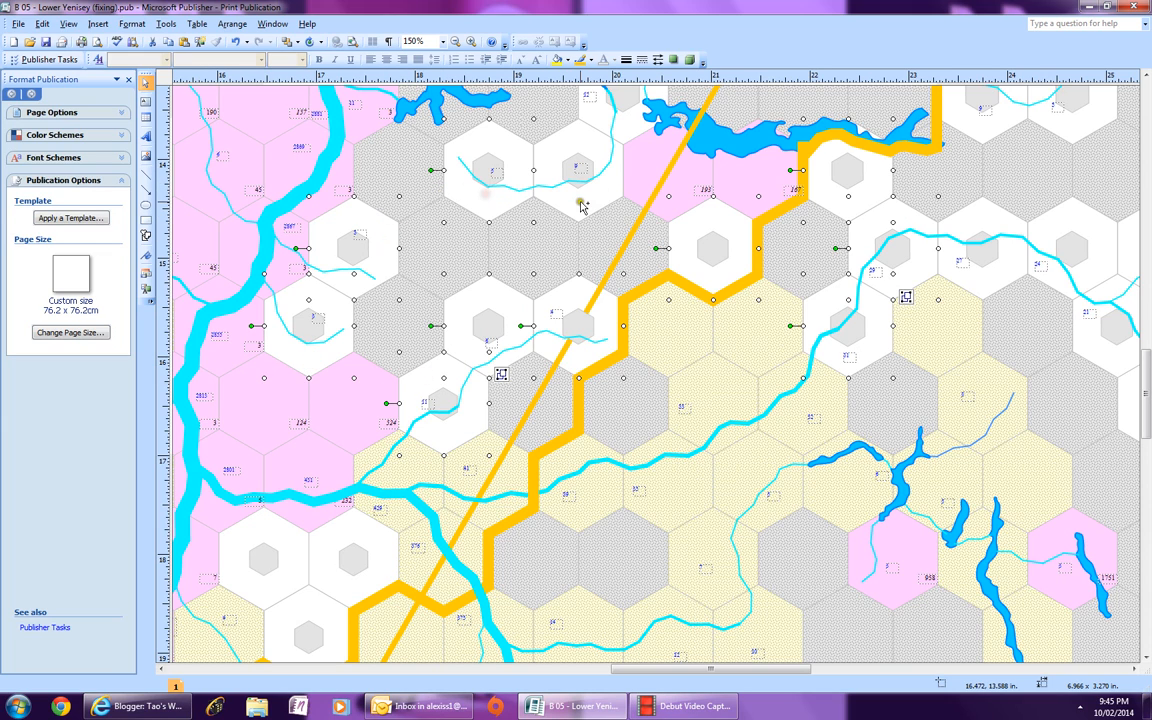
{"action": "left_click", "coordinate": [627, 131], "text": "shift"}
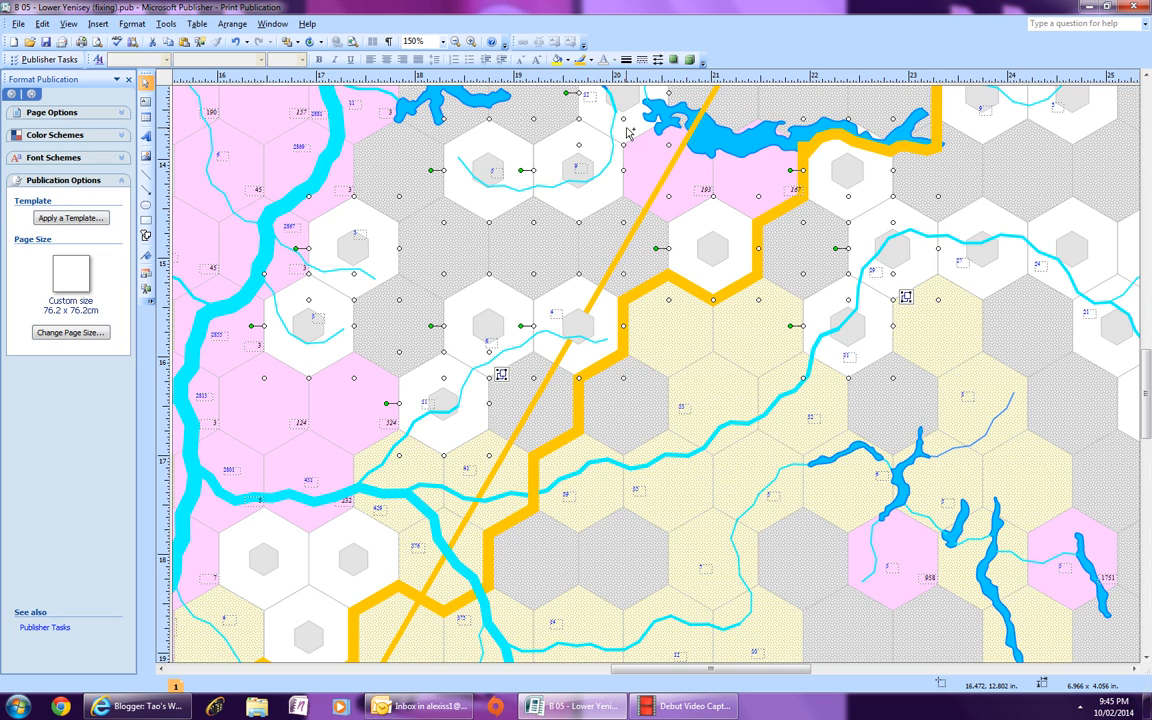
{"action": "left_click", "coordinate": [997, 217], "text": "ctrl"}
{"action": "left_click", "coordinate": [1081, 218], "text": "ctrl"}
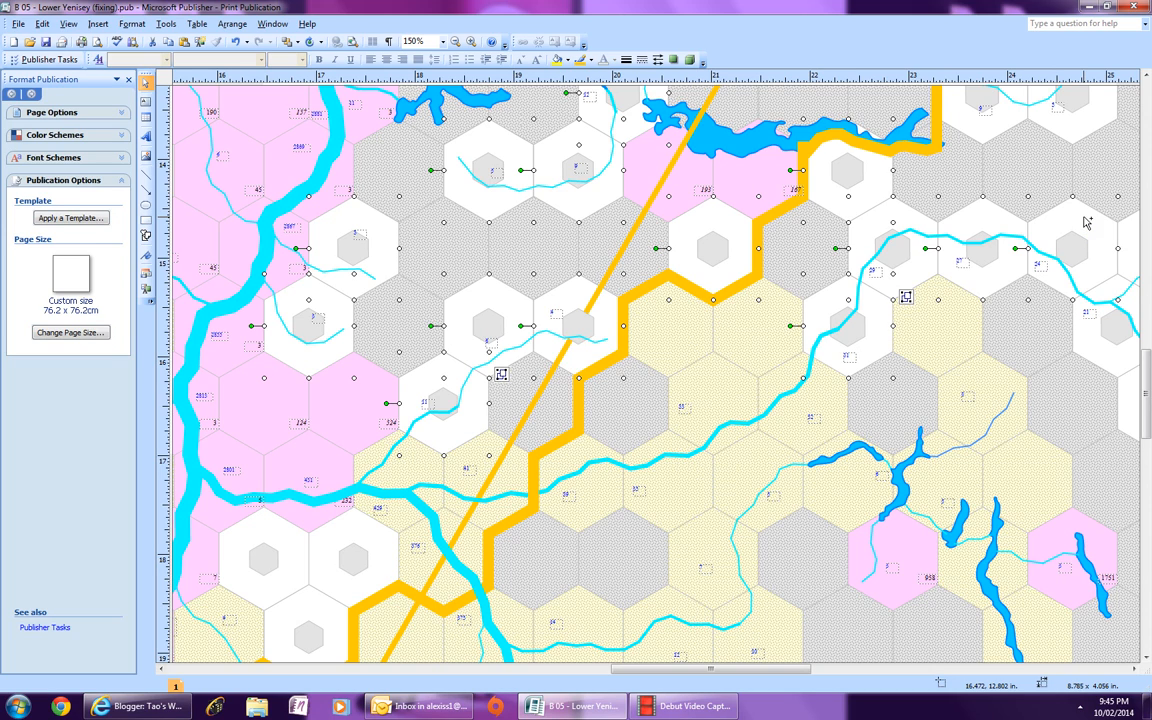
Step: Start a pattern fill for the selected hexes and set its foreground to light grey RGB (234, 234, 234)
{"action": "right_click", "coordinate": [1086, 222]}
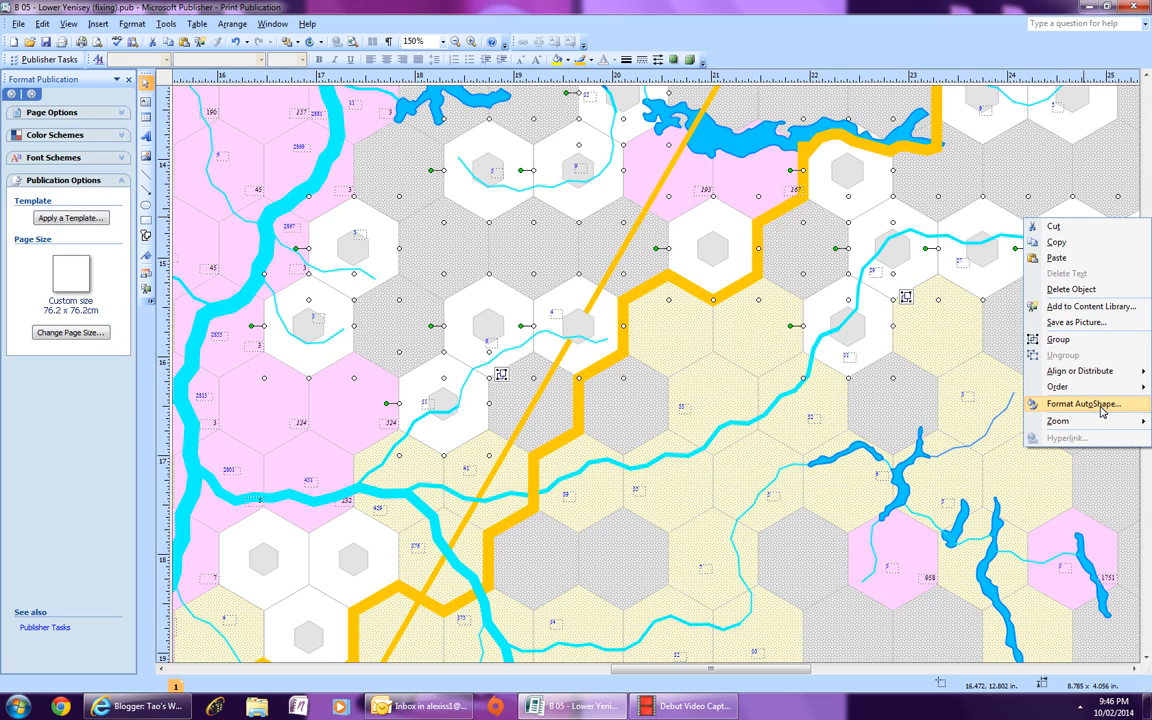
{"action": "left_click", "coordinate": [567, 60]}
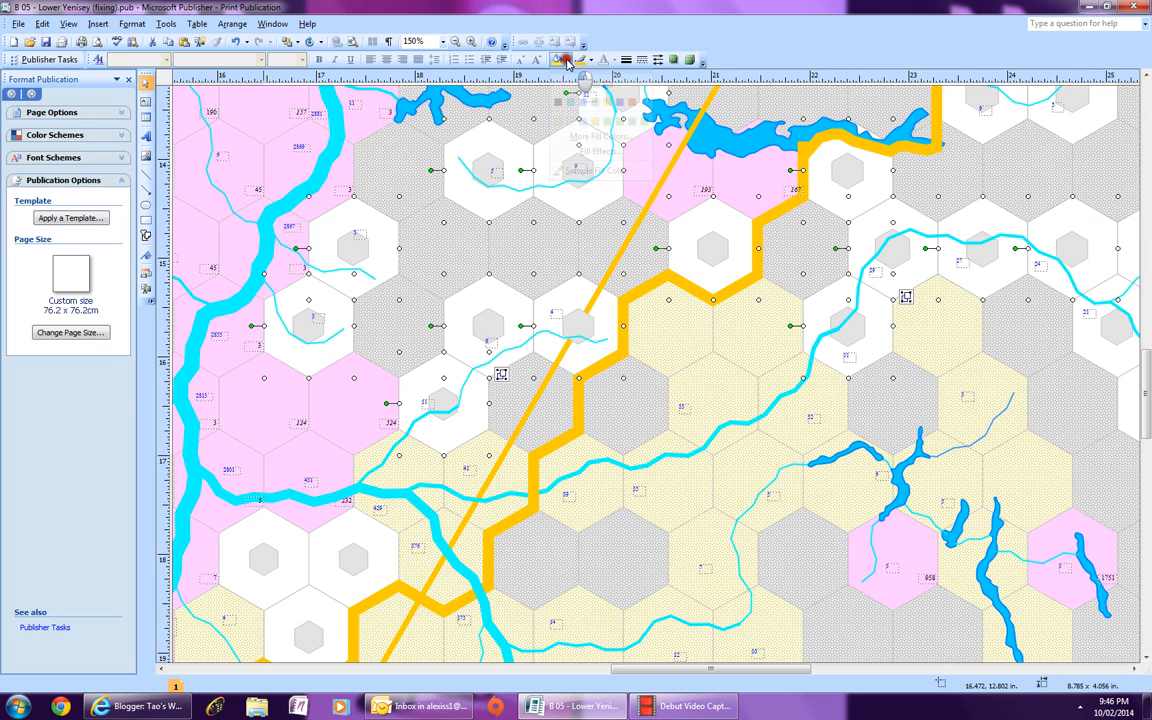
{"action": "left_click", "coordinate": [565, 141]}
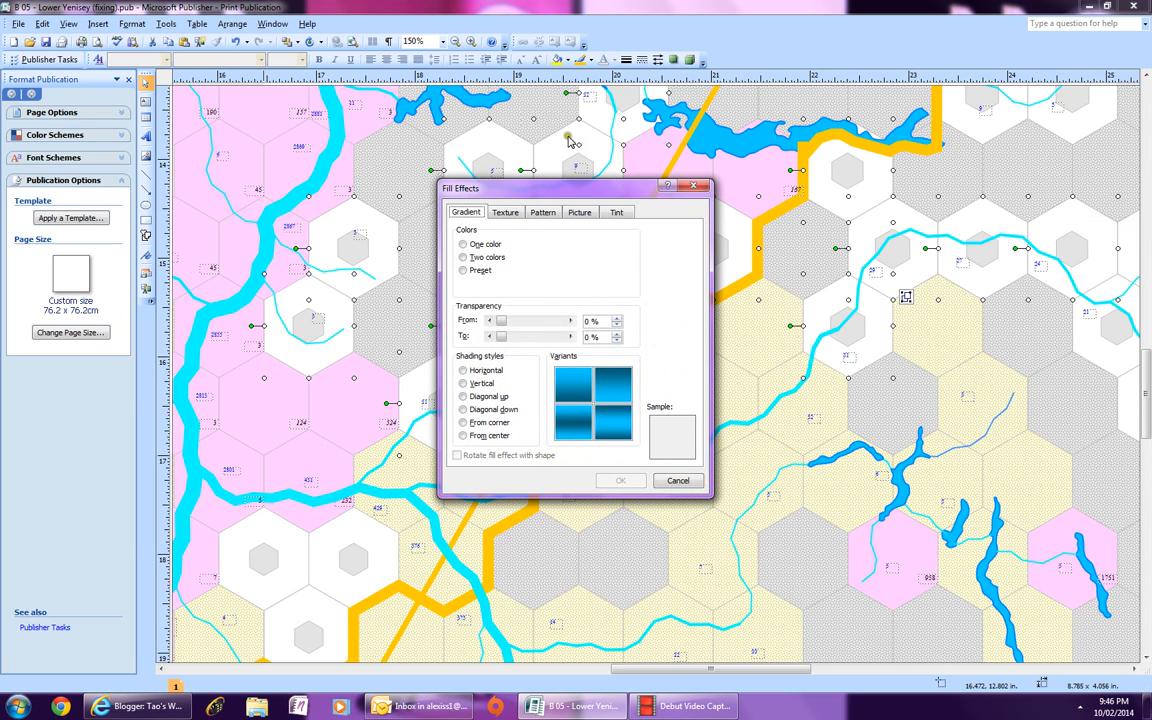
{"action": "left_click", "coordinate": [543, 212]}
{"action": "left_click", "coordinate": [535, 381]}
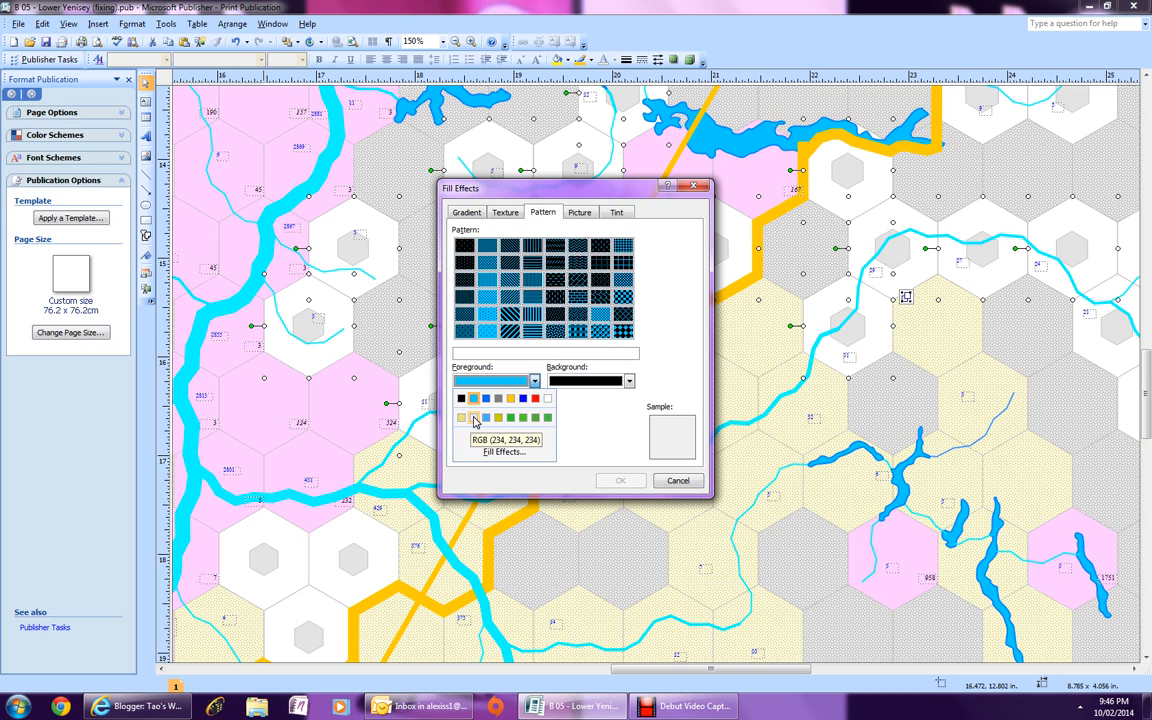
{"action": "left_click", "coordinate": [475, 419]}
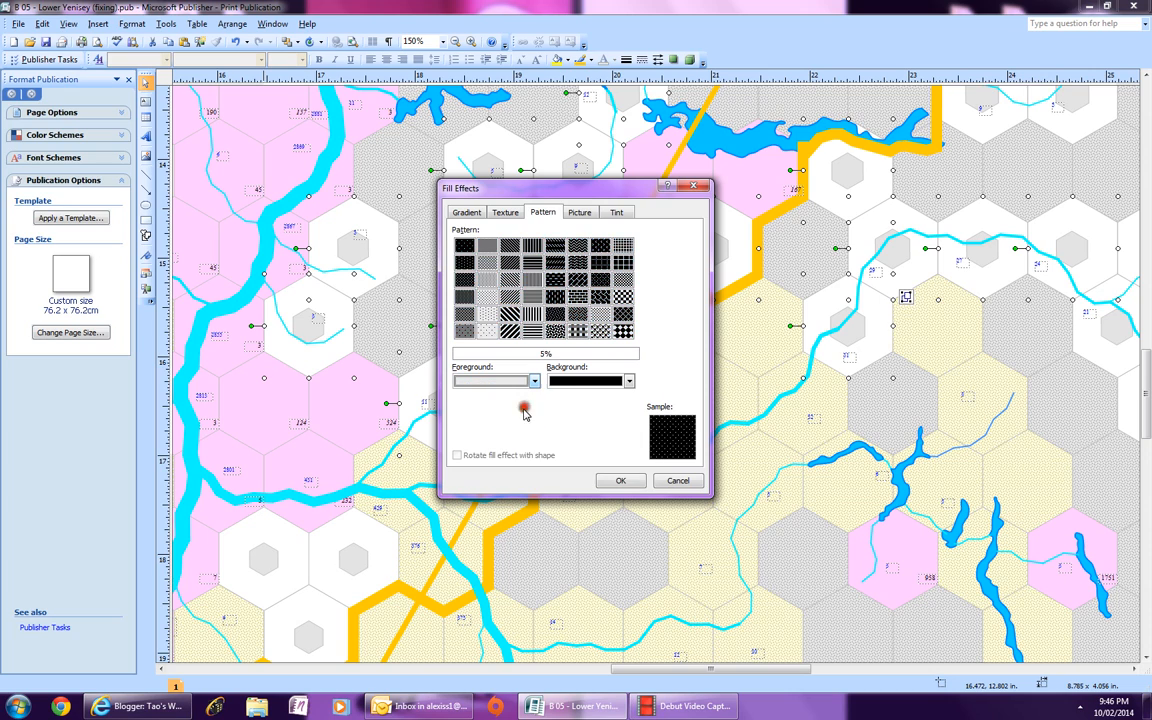
Step: Set the pattern's background to white and apply the Large confetti pattern to the selected hexes
{"action": "left_click", "coordinate": [629, 382]}
{"action": "left_click", "coordinate": [642, 401]}
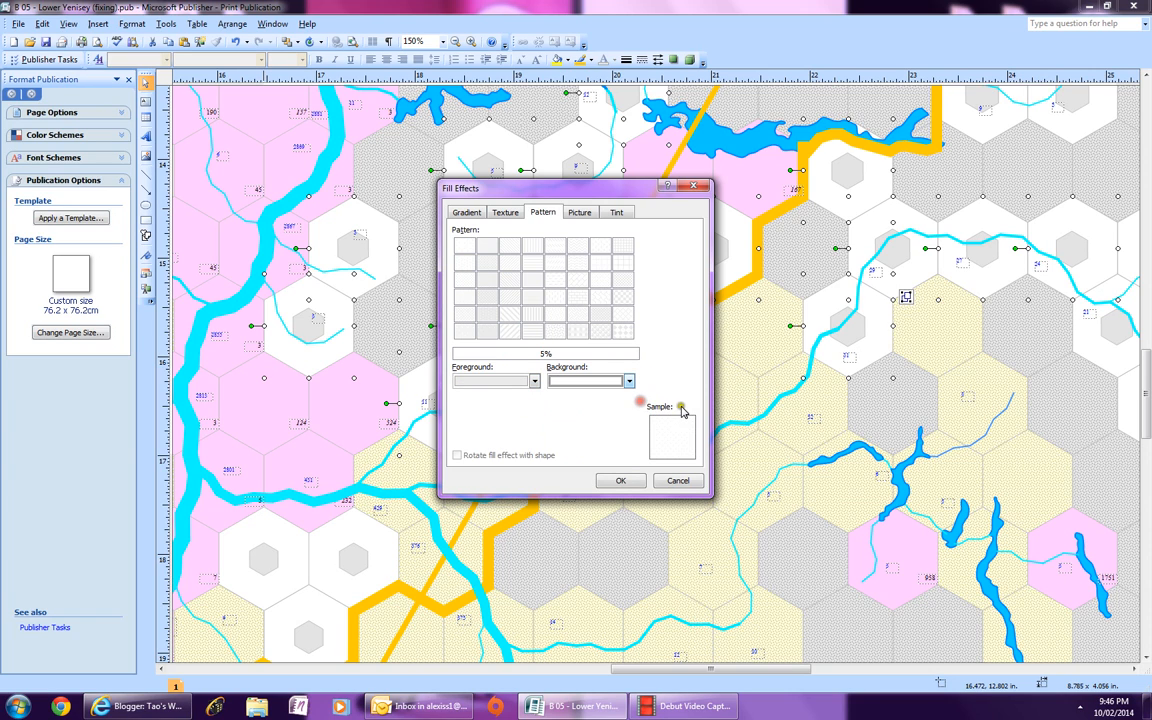
{"action": "left_click", "coordinate": [555, 335]}
{"action": "left_click", "coordinate": [620, 481]}
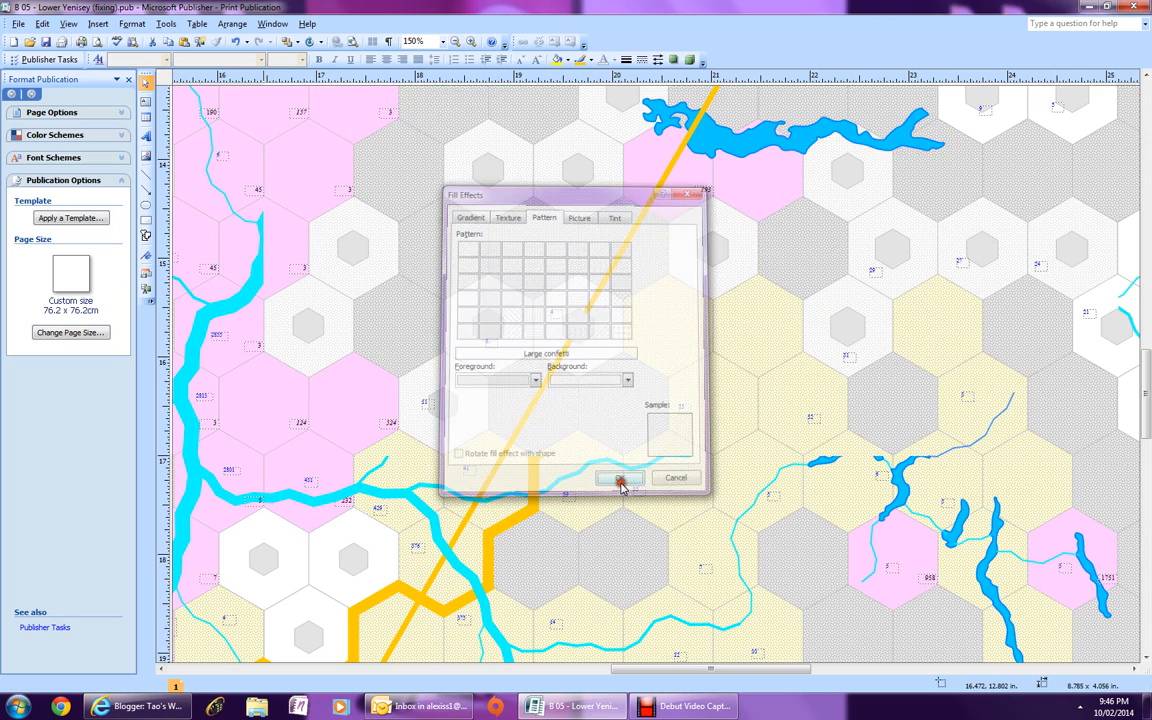
Step: Delete the small grey centre markers from the hexes labelled 11, 8 and 4 along the stream west of the orange border
{"action": "left_click", "coordinate": [470, 44]}
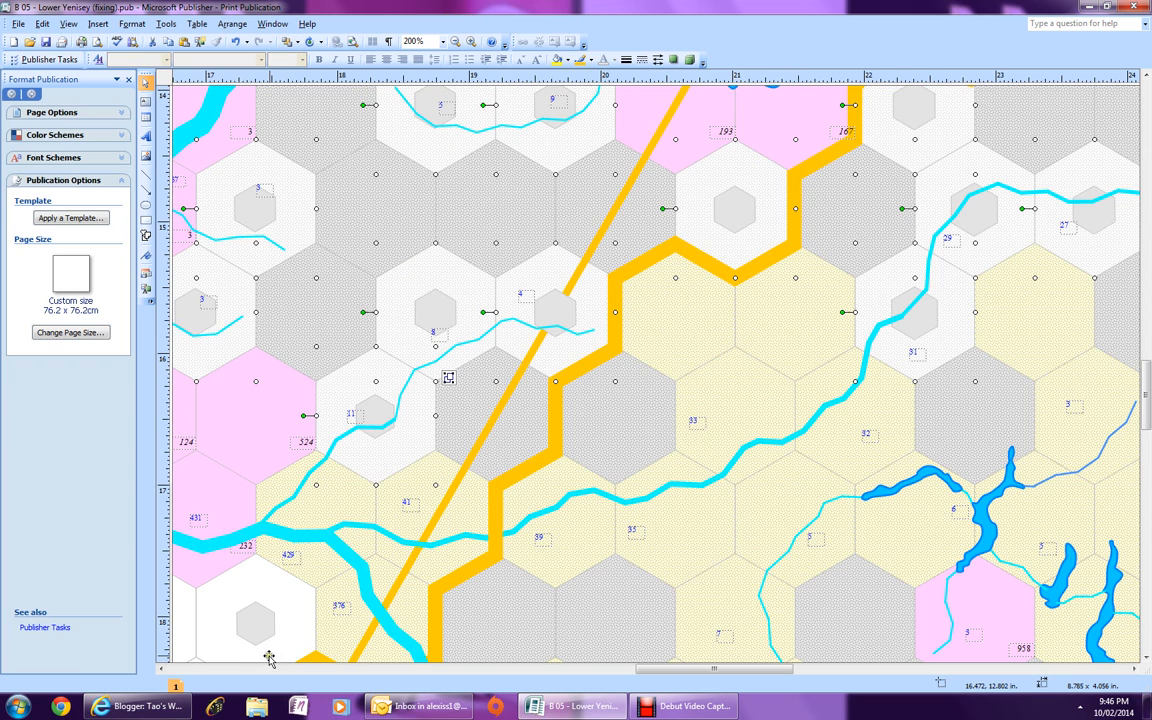
{"action": "left_click", "coordinate": [384, 405]}
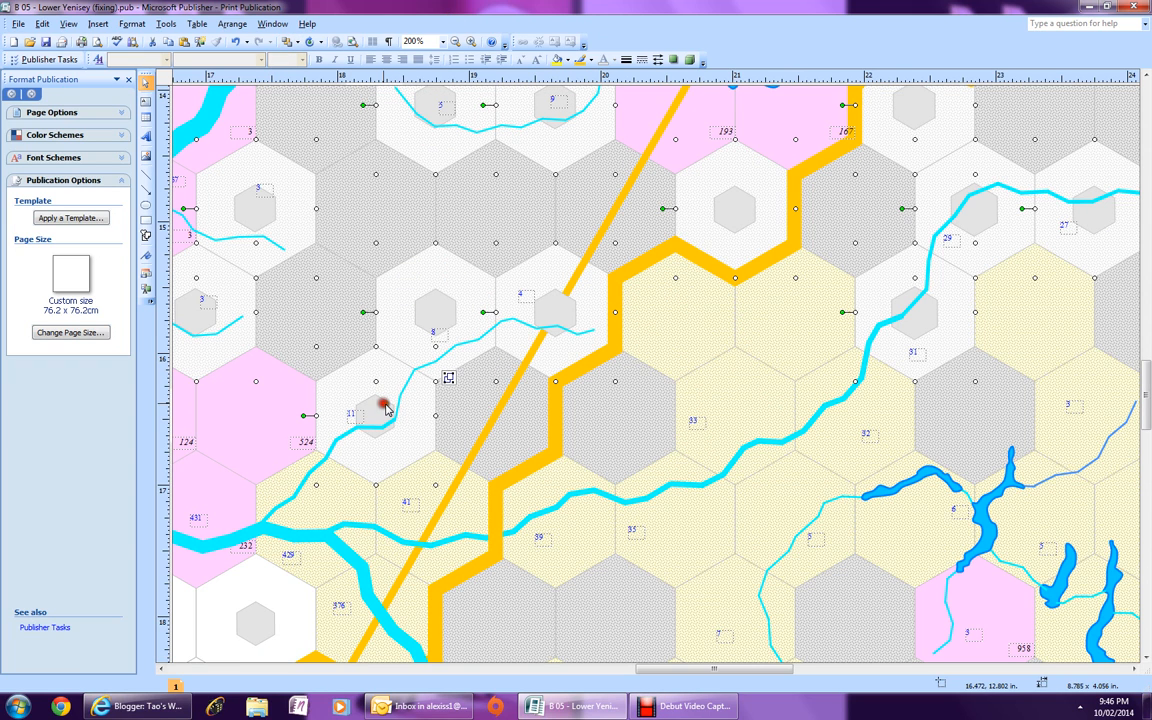
{"action": "key", "text": "Delete"}
{"action": "left_click", "coordinate": [418, 308]}
{"action": "key", "text": "Delete"}
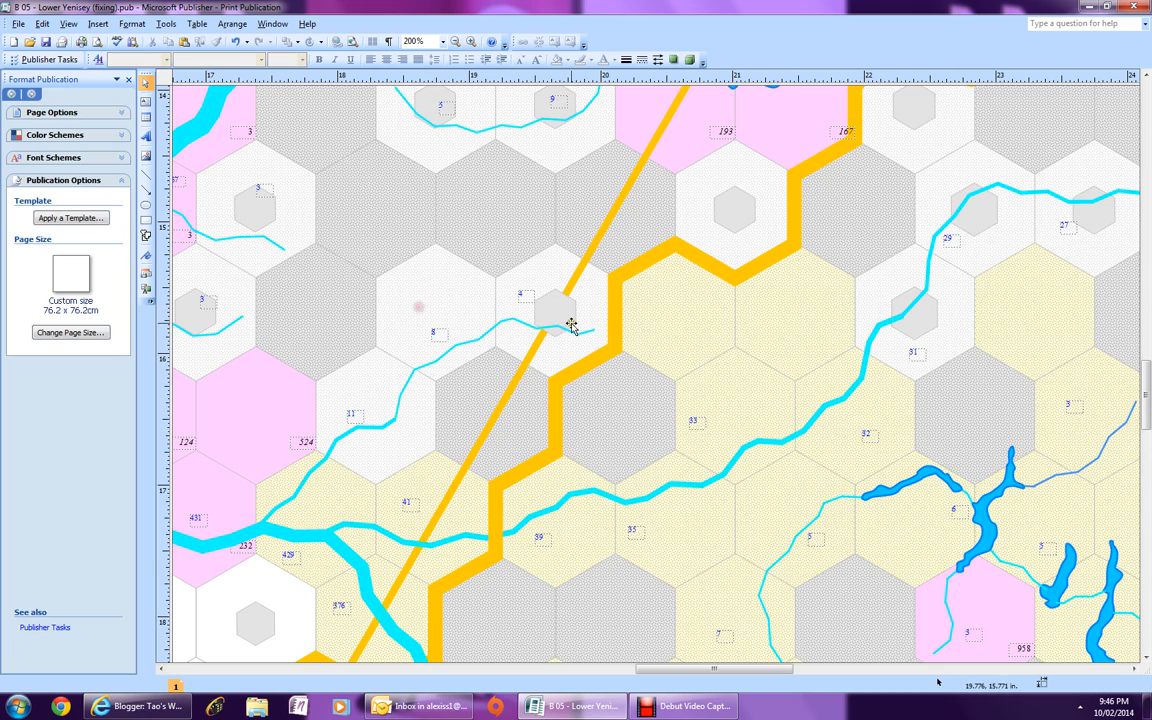
{"action": "left_click", "coordinate": [571, 317]}
{"action": "key", "text": "Delete"}
Step: Delete the centre markers from the two hexes labelled 3, the hexes labelled 5 and 9, and the unlabelled hex inside the border's bend
{"action": "left_click", "coordinate": [186, 322]}
{"action": "key", "text": "Delete"}
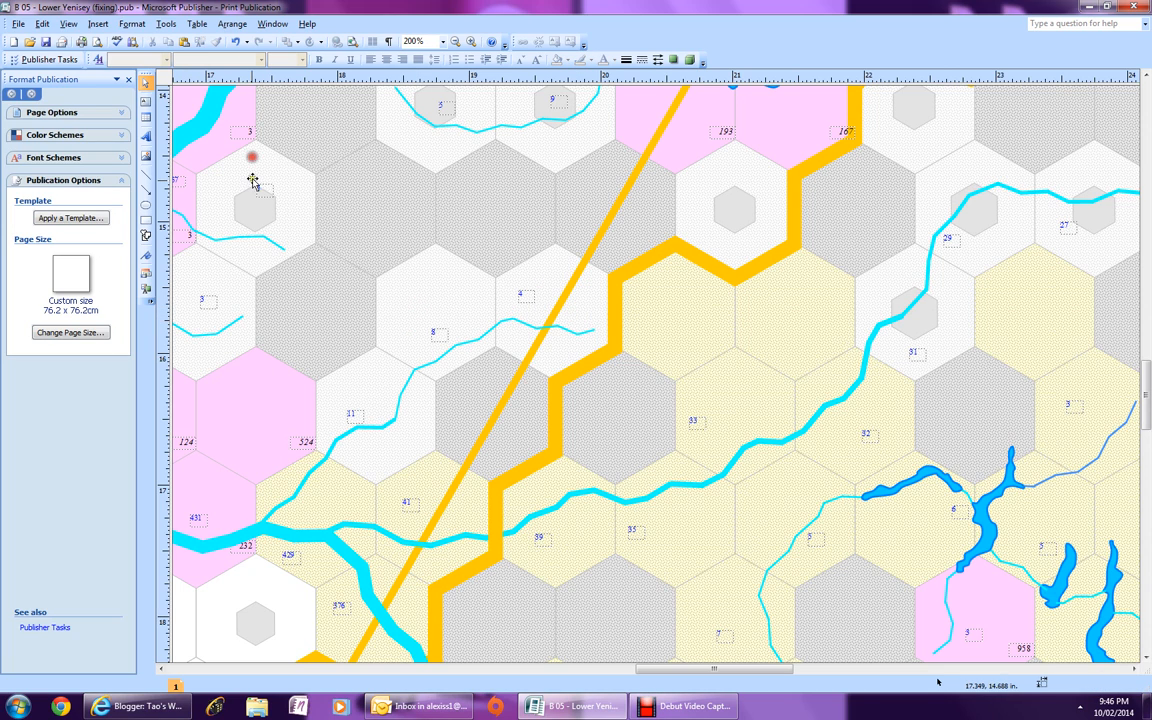
{"action": "left_click", "coordinate": [250, 195]}
{"action": "key", "text": "Delete"}
{"action": "left_click", "coordinate": [420, 101]}
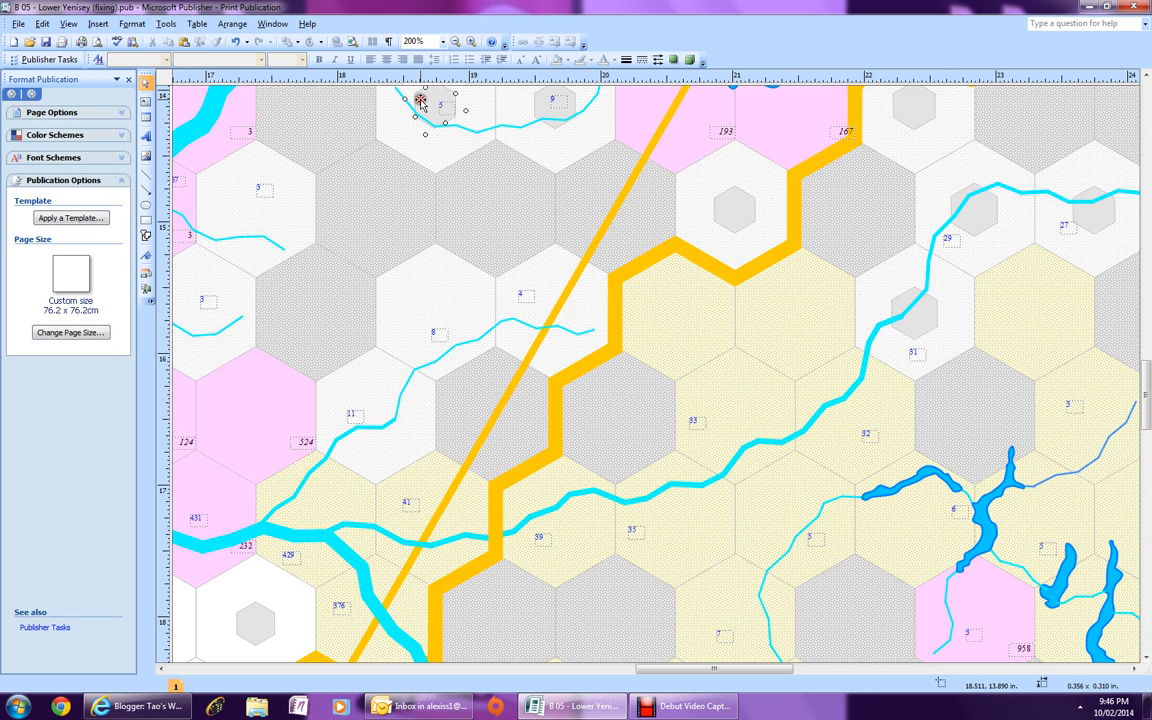
{"action": "key", "text": "Delete"}
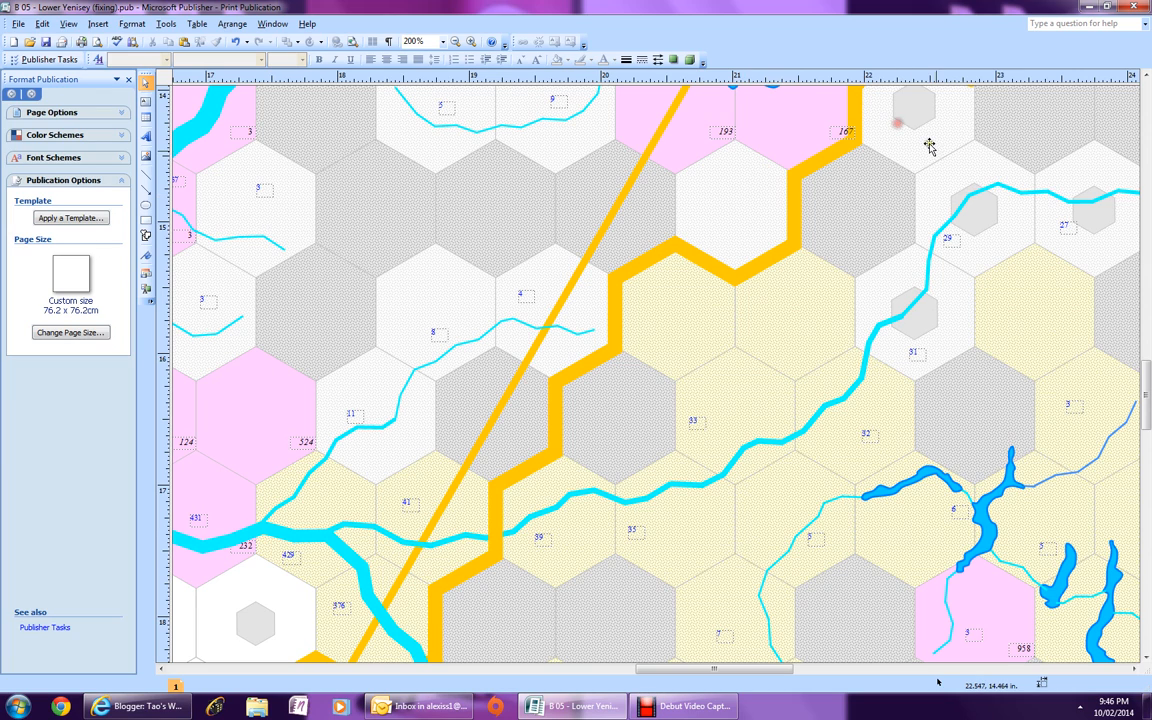
Step: Delete the centre markers from the river hexes labelled 29, 27 and 31 and from the unlabelled hex just north of them
{"action": "left_click", "coordinate": [982, 213]}
{"action": "key", "text": "Delete"}
{"action": "left_click", "coordinate": [1103, 217]}
{"action": "key", "text": "Delete"}
{"action": "left_click", "coordinate": [920, 107]}
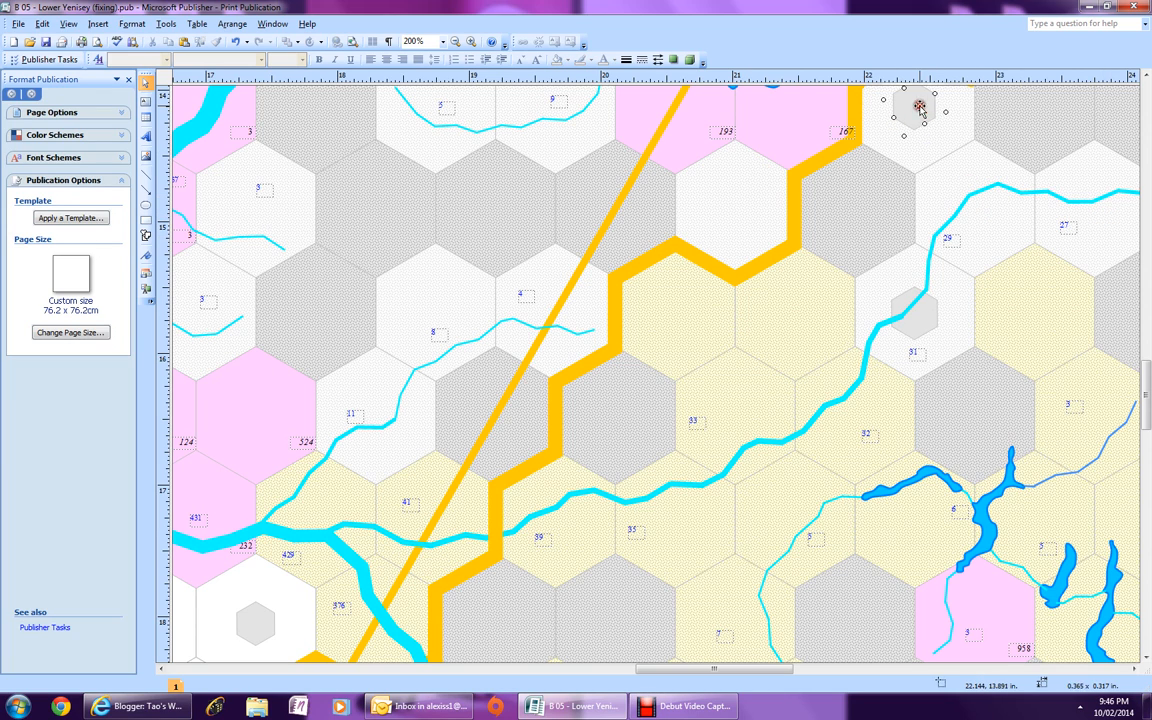
{"action": "key", "text": "Delete"}
{"action": "left_click", "coordinate": [913, 316]}
{"action": "key", "text": "Delete"}
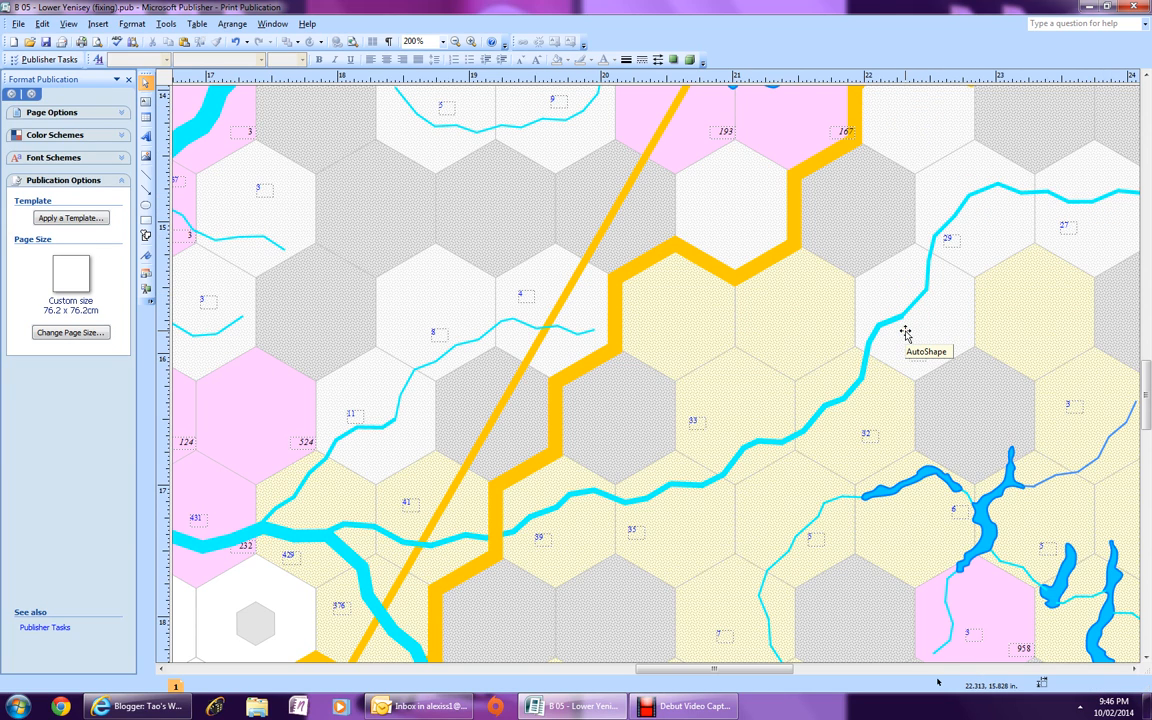
Step: Examine the line formatting of the thin tributary where it meets the main river southwest of Garka, leaving its settings unchanged
{"action": "scroll", "coordinate": [900, 330], "scroll_direction": "down", "scroll_amount": 2}
{"action": "scroll", "coordinate": [890, 330], "scroll_direction": "down", "scroll_amount": 8}
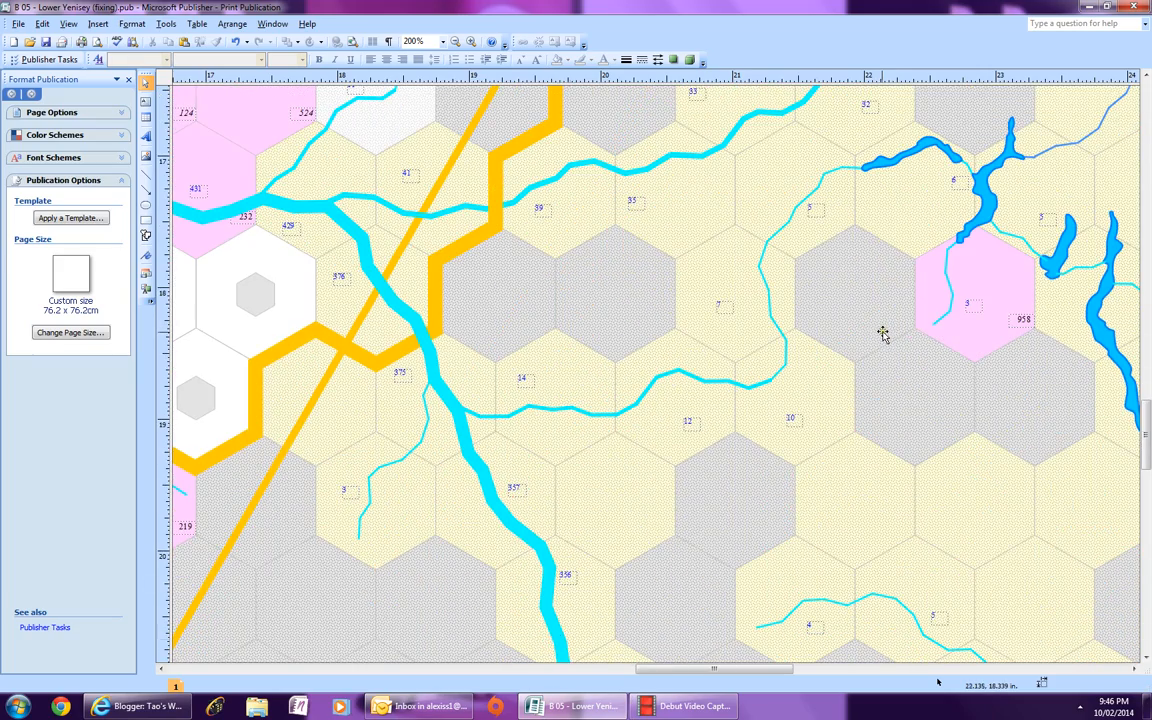
{"action": "left_click_drag", "start_coordinate": [683, 668], "coordinate": [618, 665]}
{"action": "scroll", "coordinate": [470, 445], "scroll_direction": "up", "scroll_amount": 9}
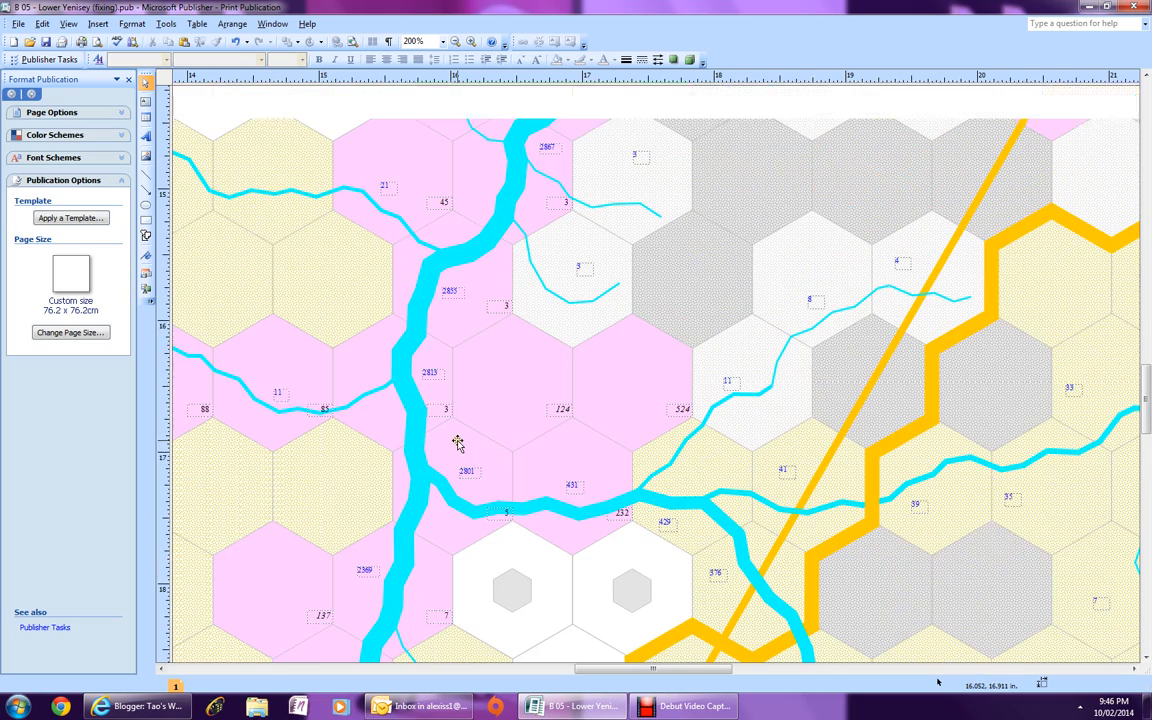
{"action": "left_click_drag", "start_coordinate": [677, 674], "coordinate": [647, 667]}
{"action": "scroll", "coordinate": [702, 347], "scroll_direction": "up", "scroll_amount": 9}
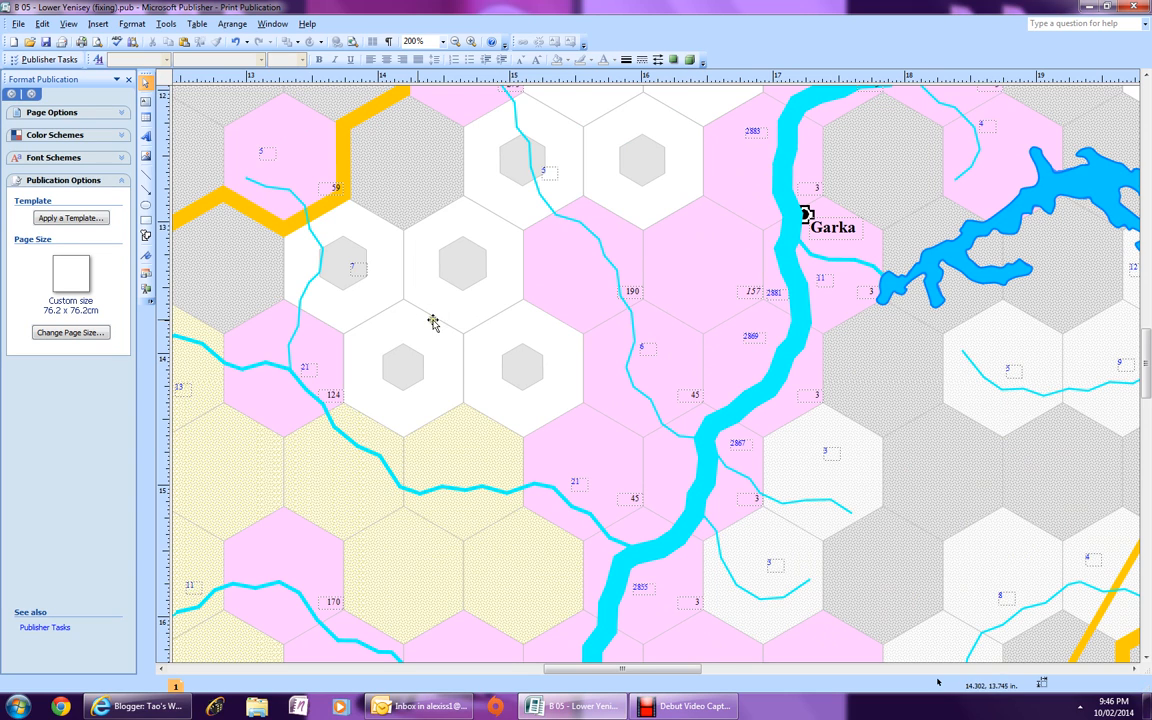
{"action": "left_click", "coordinate": [472, 40]}
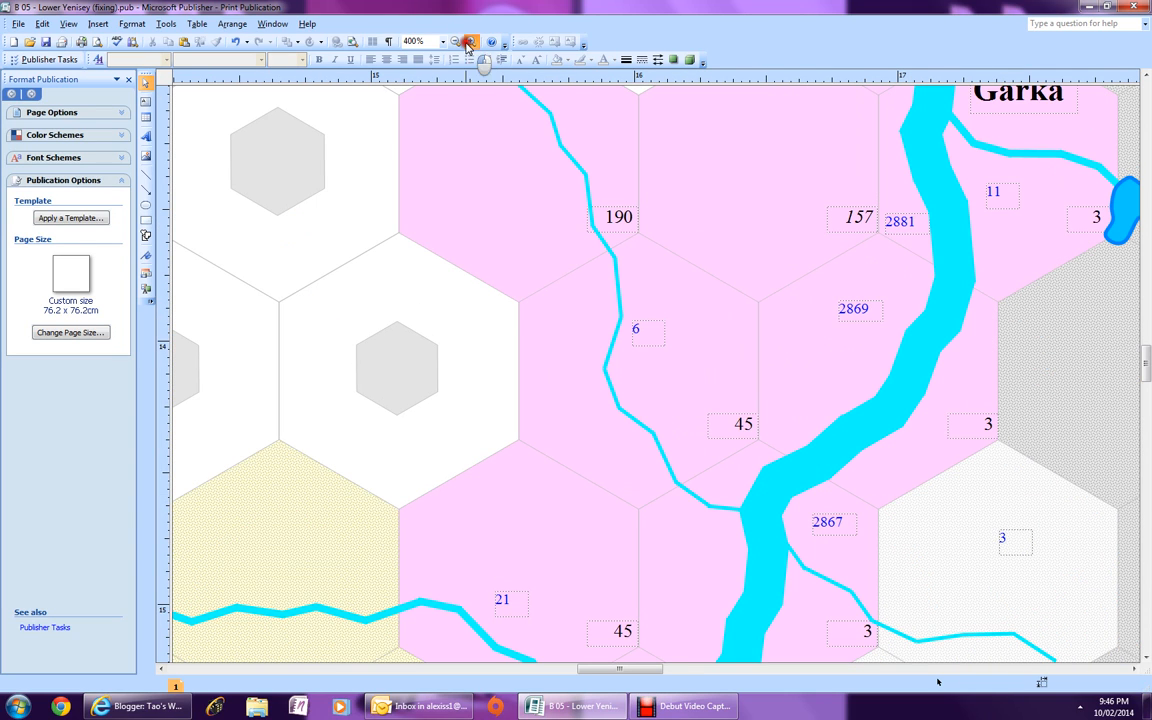
{"action": "left_click", "coordinate": [468, 44]}
{"action": "scroll", "coordinate": [805, 442], "scroll_direction": "down", "scroll_amount": 3}
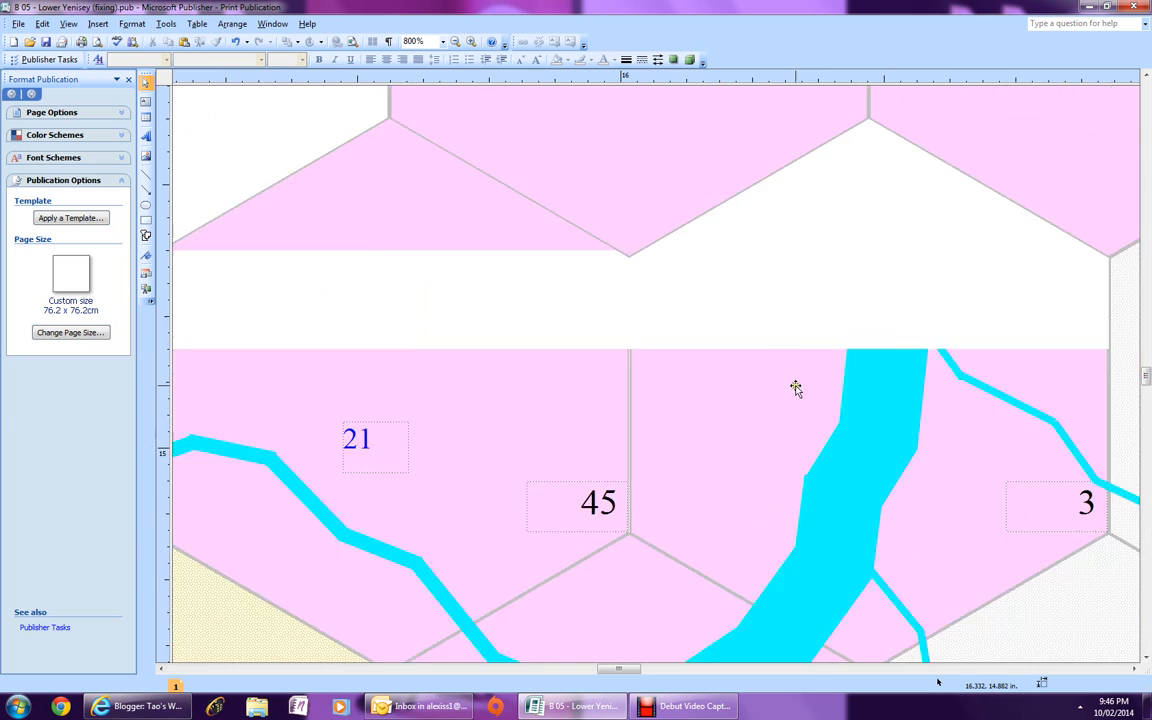
{"action": "left_click", "coordinate": [800, 521]}
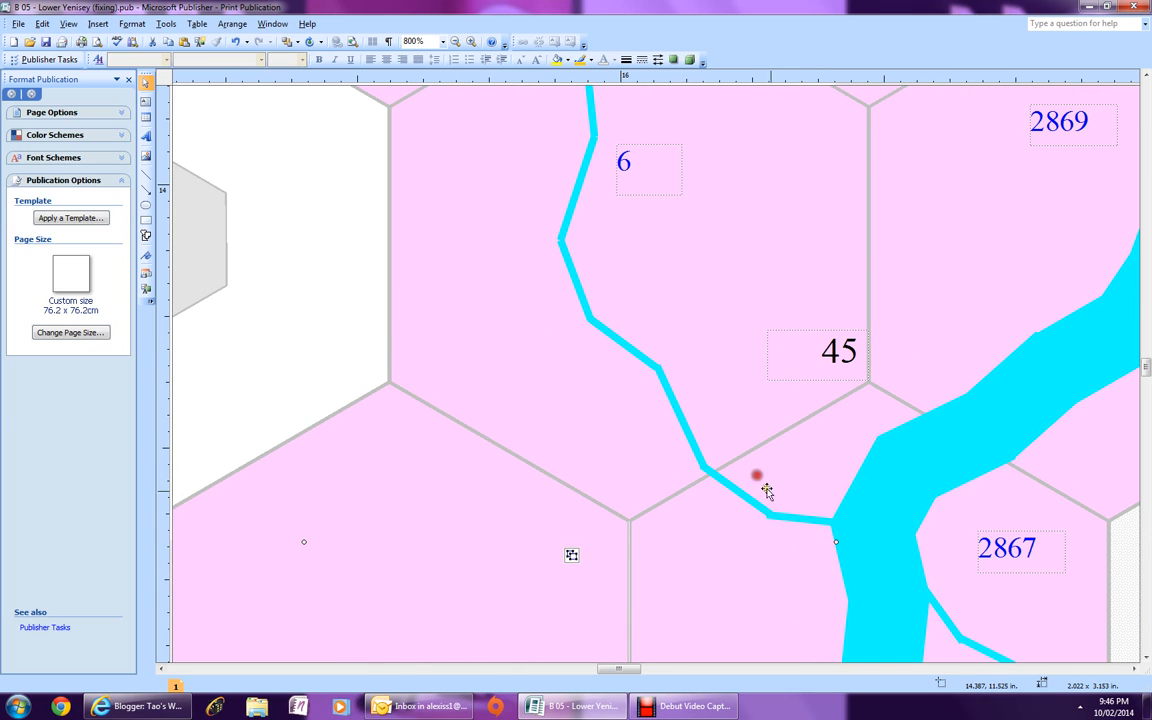
{"action": "right_click", "coordinate": [789, 516]}
{"action": "left_click", "coordinate": [787, 518]}
{"action": "double_click", "coordinate": [746, 497]}
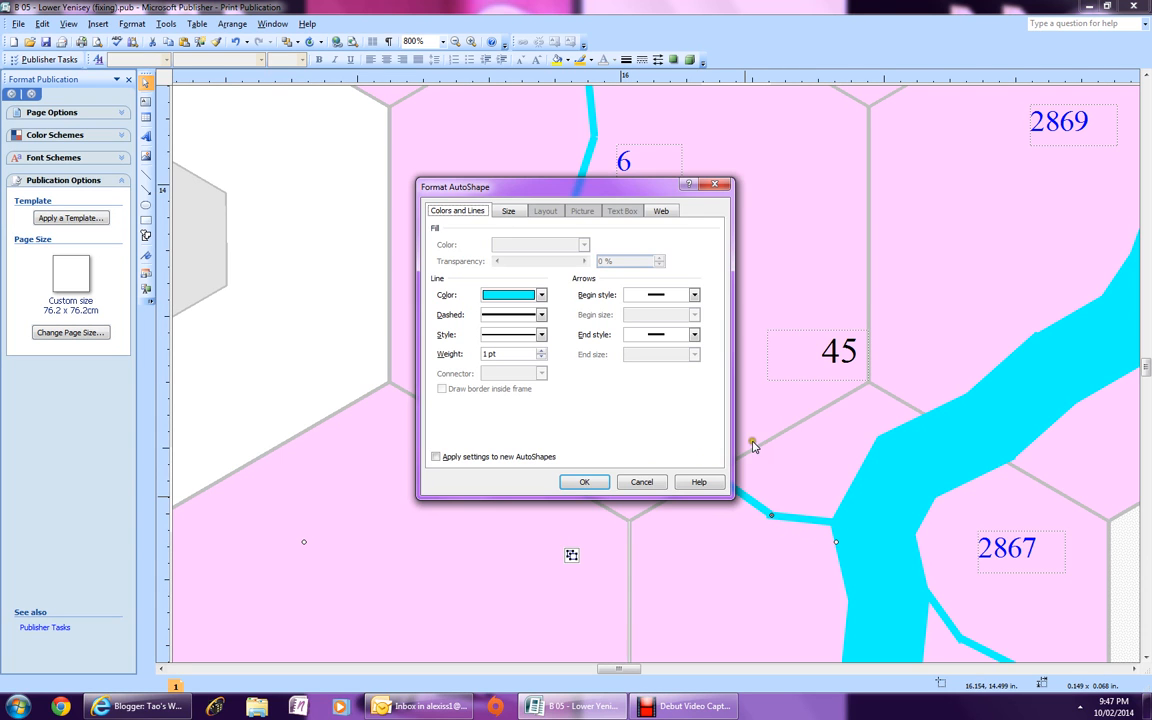
{"action": "left_click", "coordinate": [630, 482]}
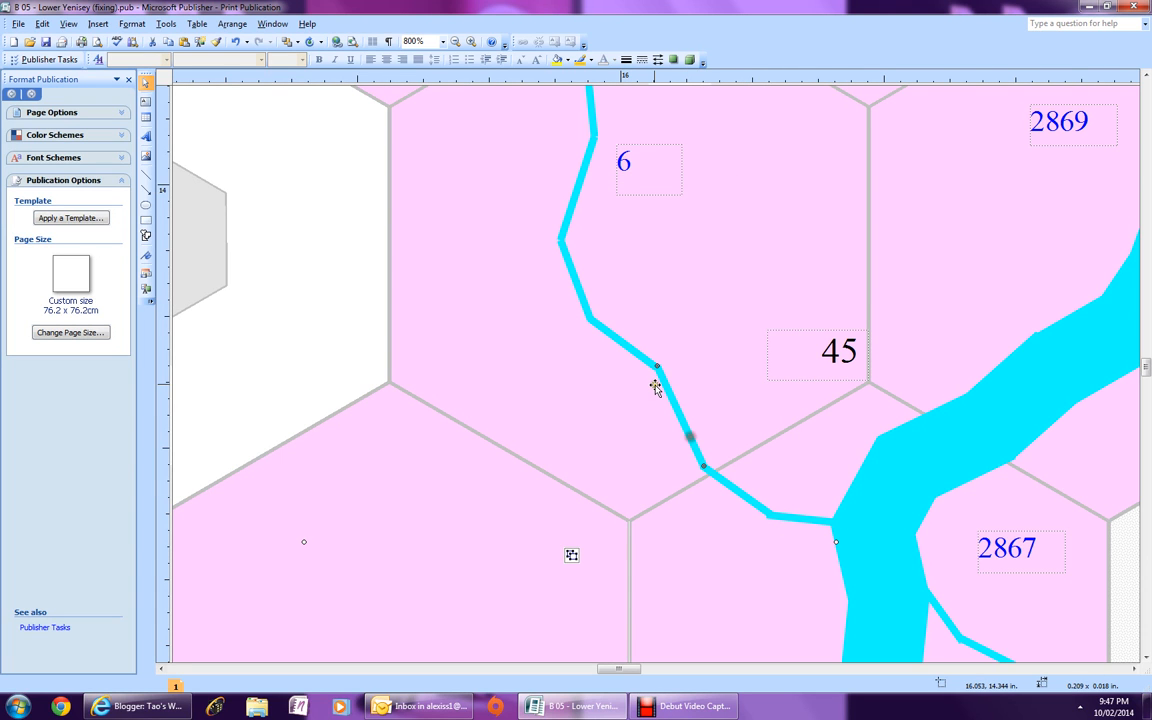
Step: Set the green value to 137 in the custom line colour of the thin tributary's segment beside the label 6
{"action": "left_click", "coordinate": [576, 203]}
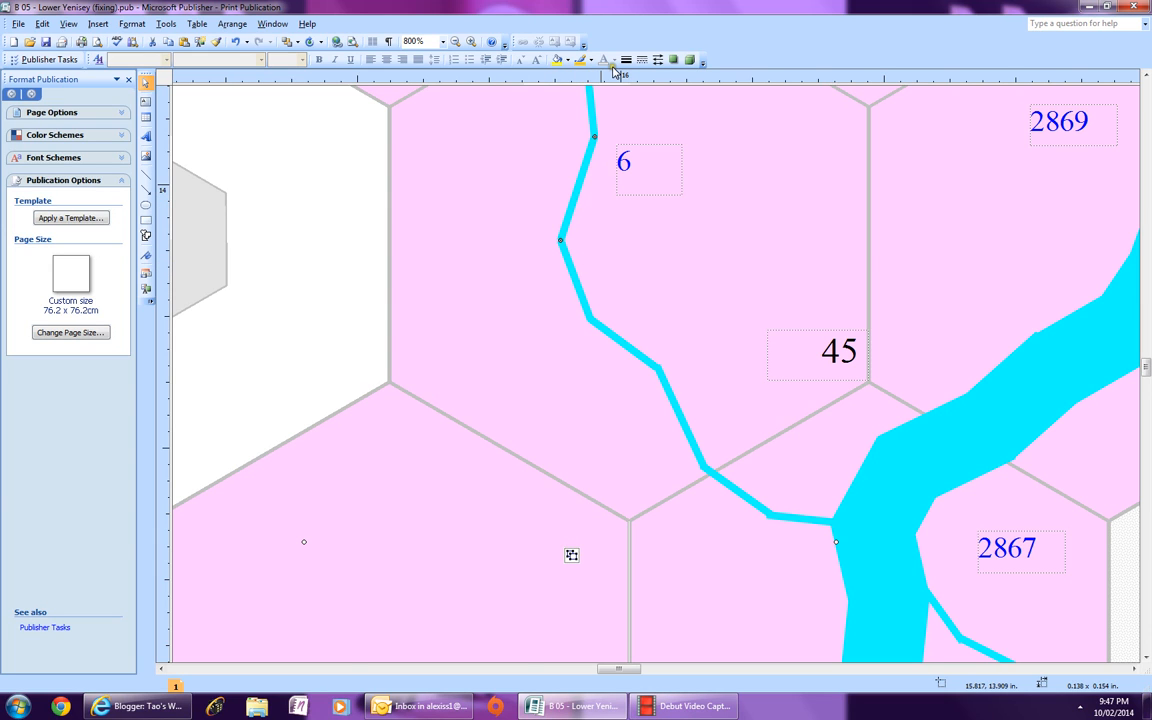
{"action": "scroll", "coordinate": [694, 232], "scroll_direction": "down", "scroll_amount": 3}
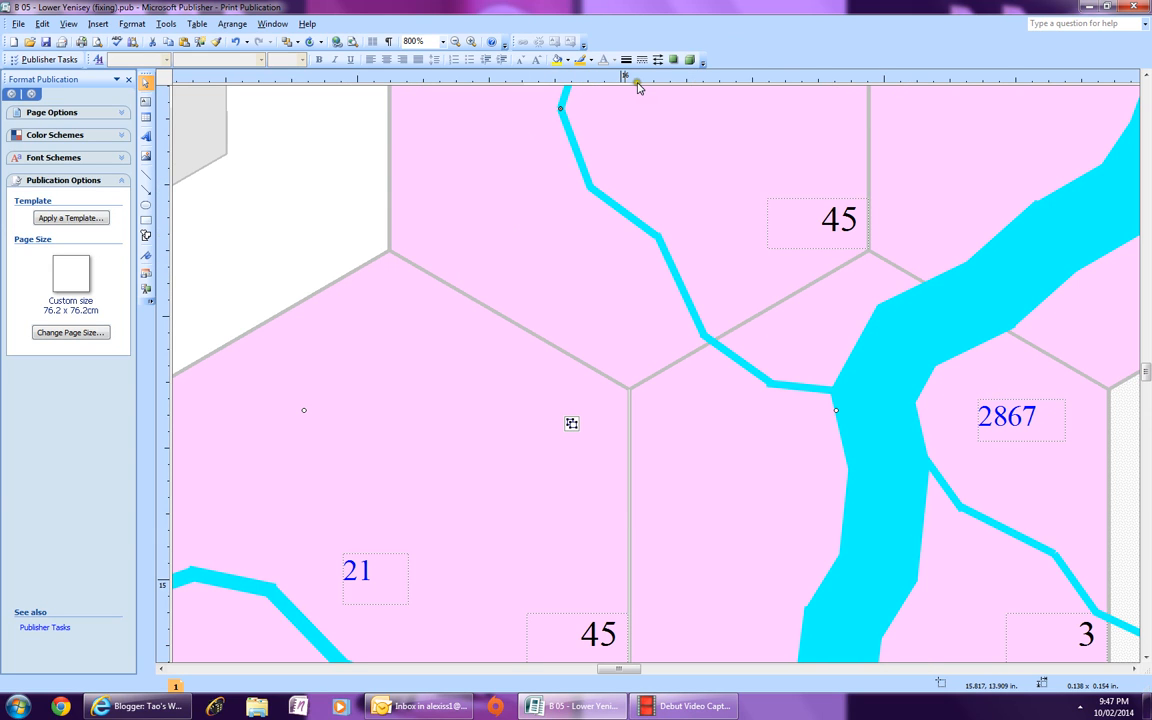
{"action": "left_click", "coordinate": [455, 43]}
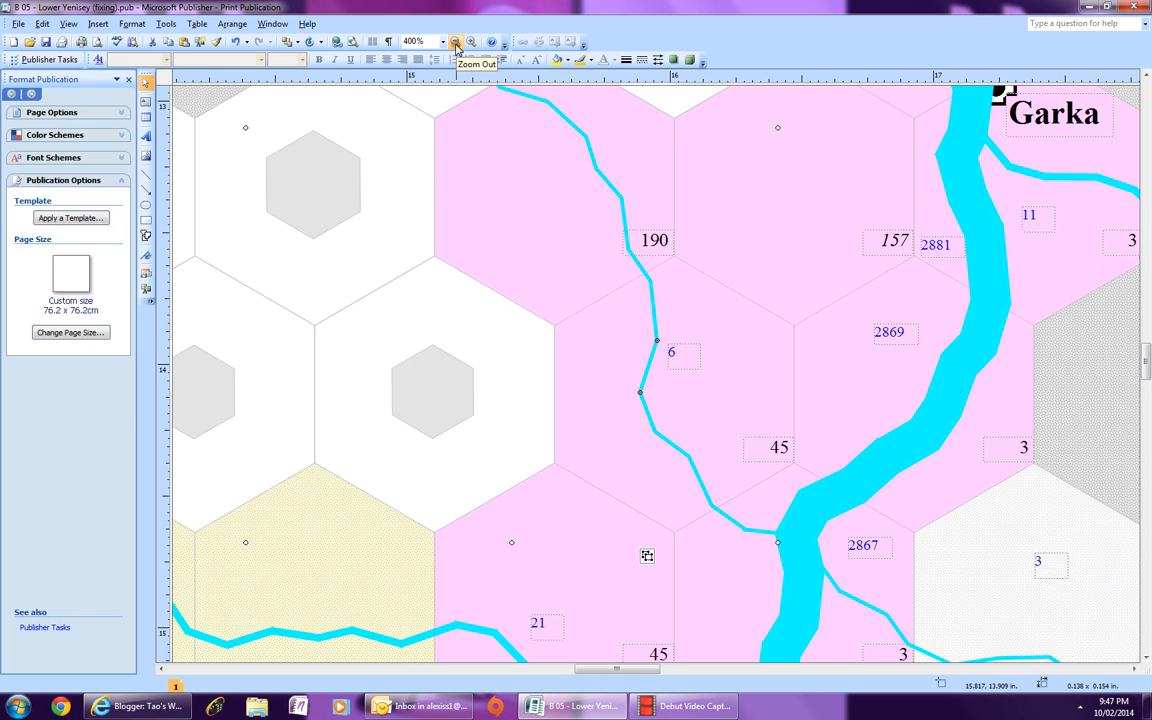
{"action": "left_click", "coordinate": [455, 43]}
{"action": "scroll", "coordinate": [590, 163], "scroll_direction": "up", "scroll_amount": 3}
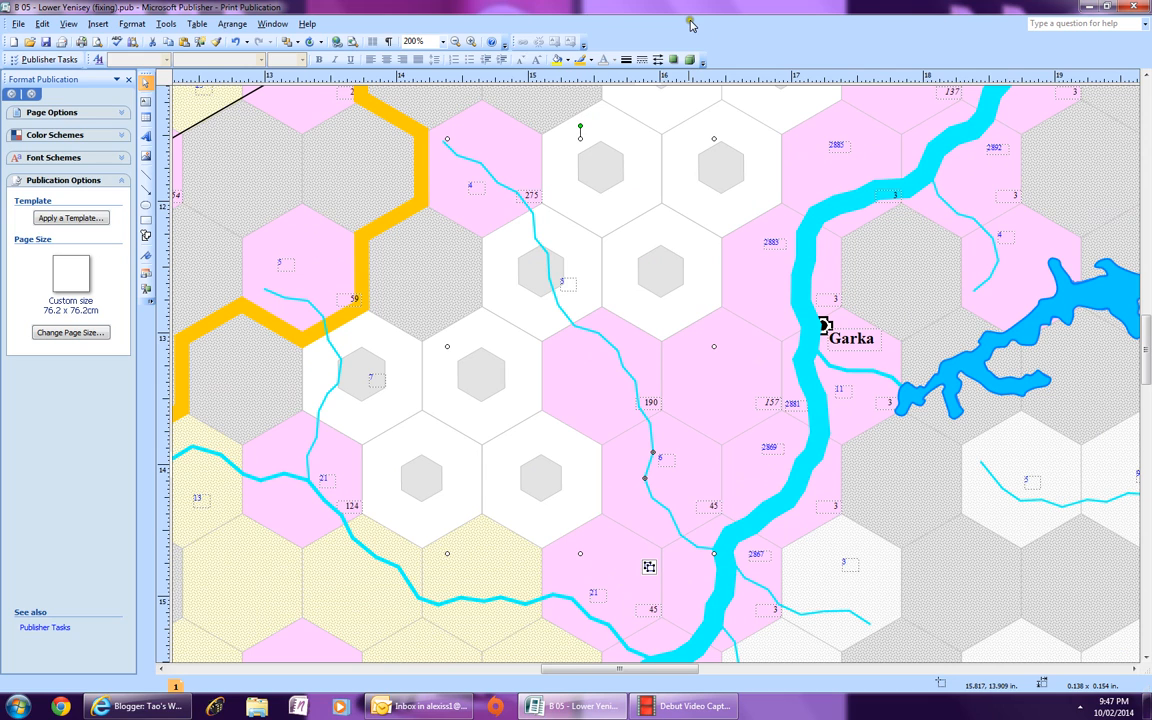
{"action": "left_click", "coordinate": [626, 59]}
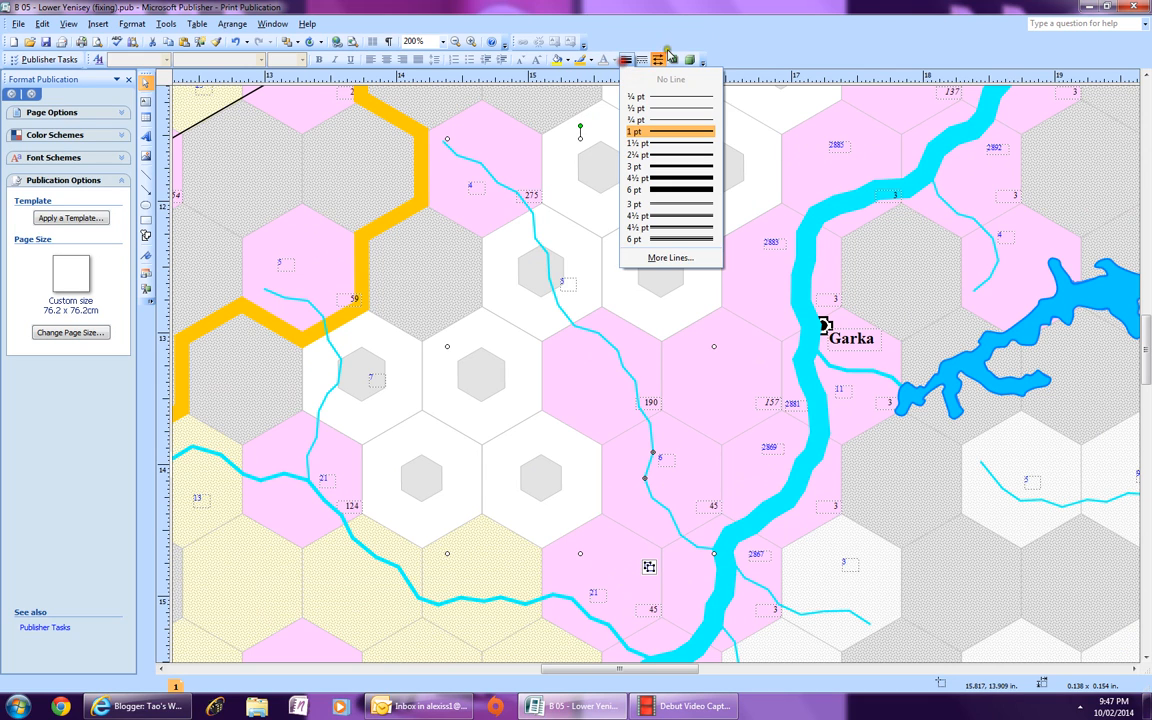
{"action": "left_click", "coordinate": [717, 262]}
{"action": "left_click", "coordinate": [541, 295]}
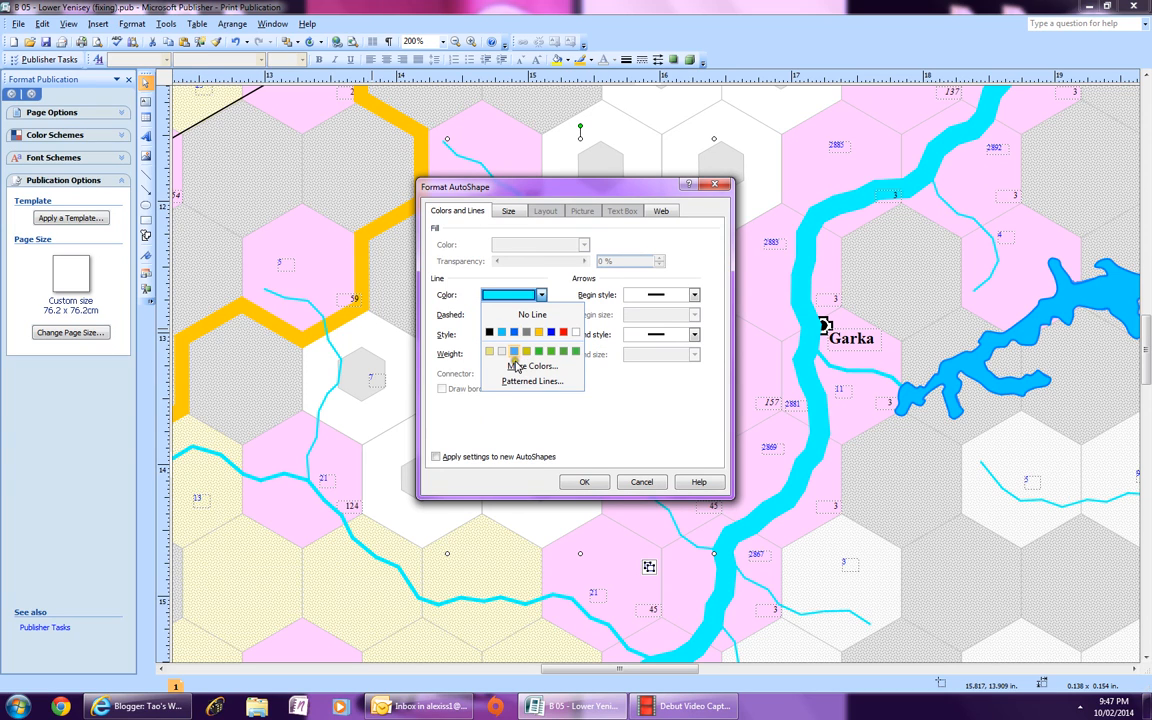
{"action": "left_click", "coordinate": [542, 298]}
{"action": "left_click", "coordinate": [542, 298]}
{"action": "left_click", "coordinate": [530, 366]}
{"action": "left_click", "coordinate": [515, 217]}
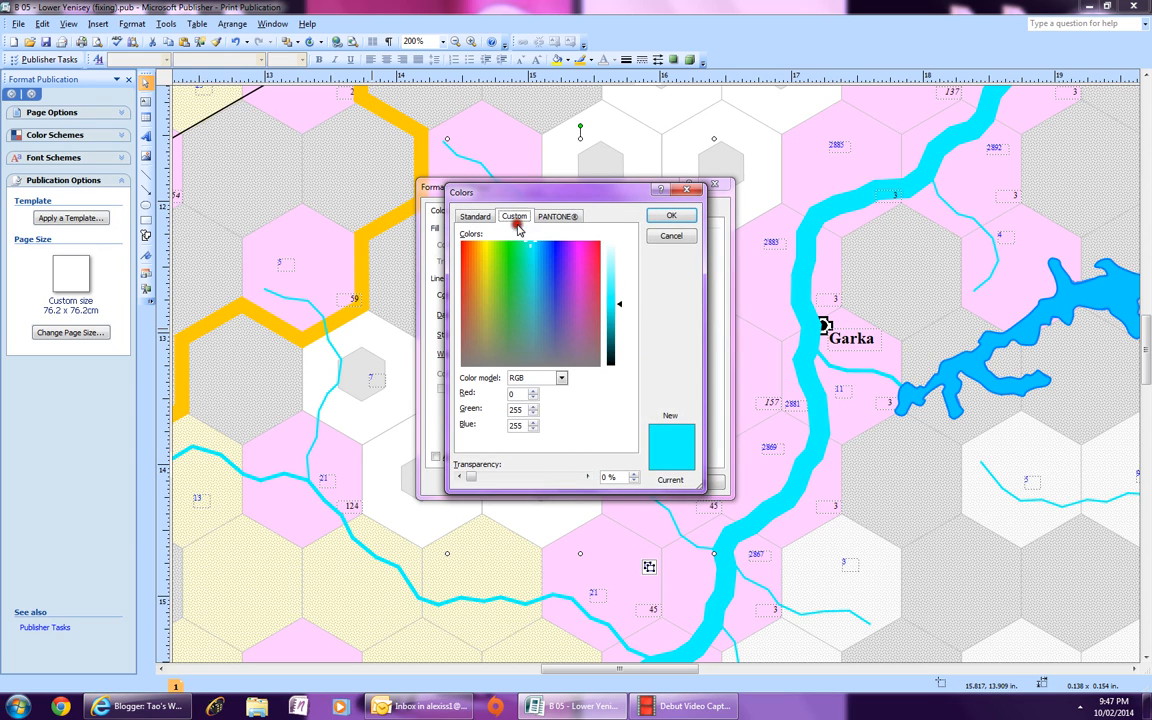
{"action": "double_click", "coordinate": [513, 410]}
{"action": "type", "text": "1347"}
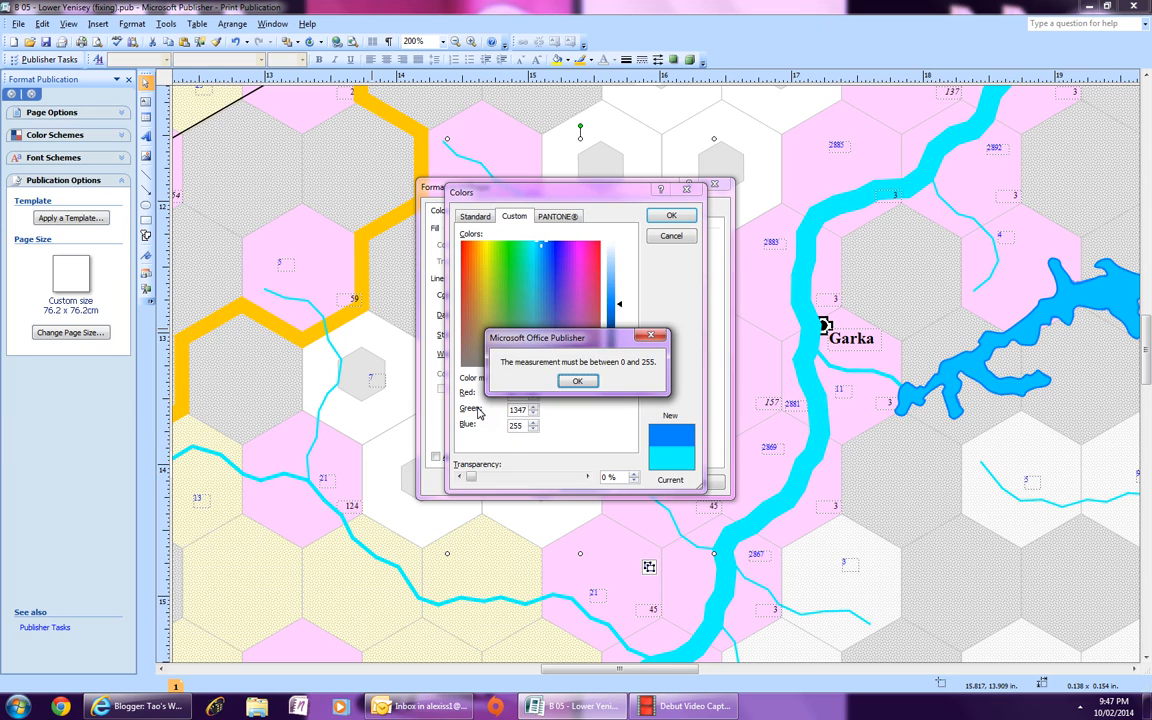
{"action": "left_click", "coordinate": [577, 381]}
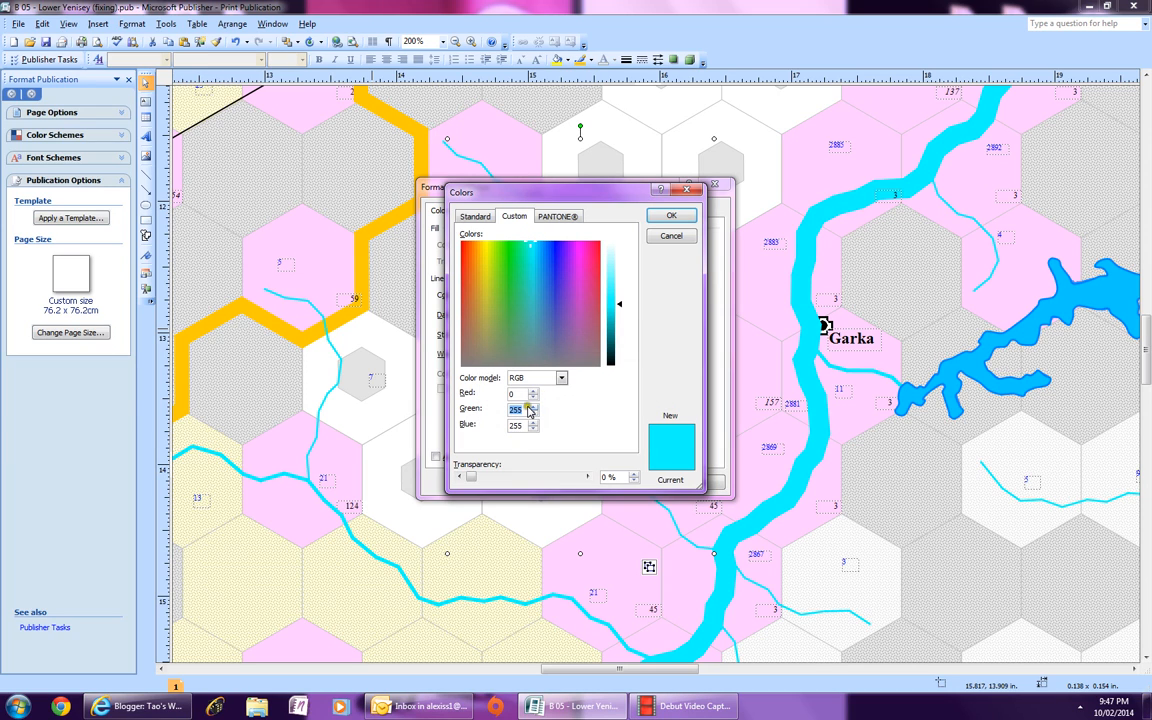
{"action": "type", "text": "137"}
Step: Set the blue value of the segment's line colour to 250 and apply the line settings to new AutoShapes
{"action": "left_click", "coordinate": [506, 428]}
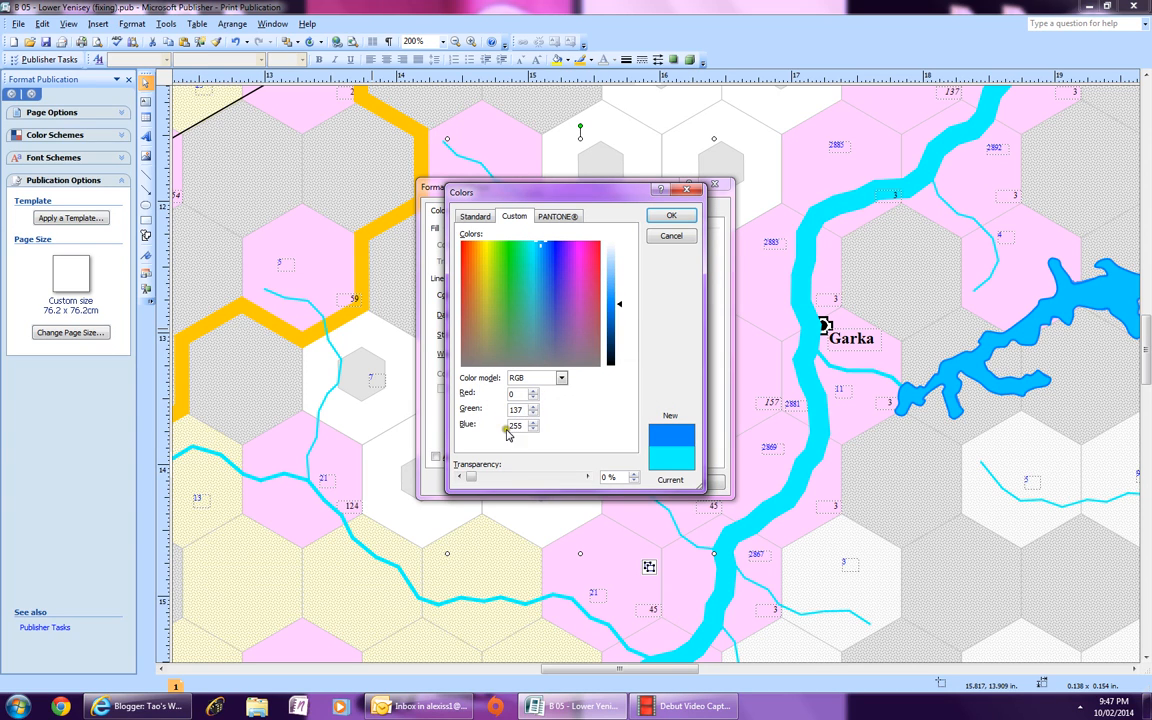
{"action": "double_click", "coordinate": [520, 428]}
{"action": "type", "text": "0"}
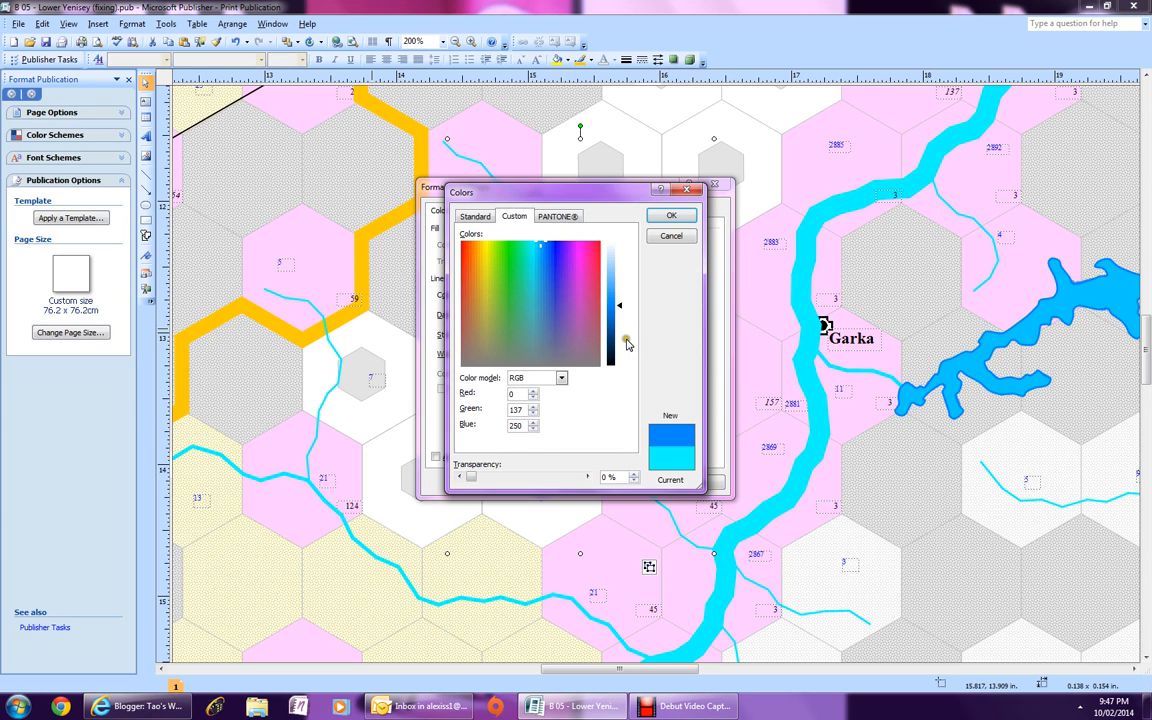
{"action": "left_click", "coordinate": [671, 216]}
{"action": "left_click", "coordinate": [449, 466]}
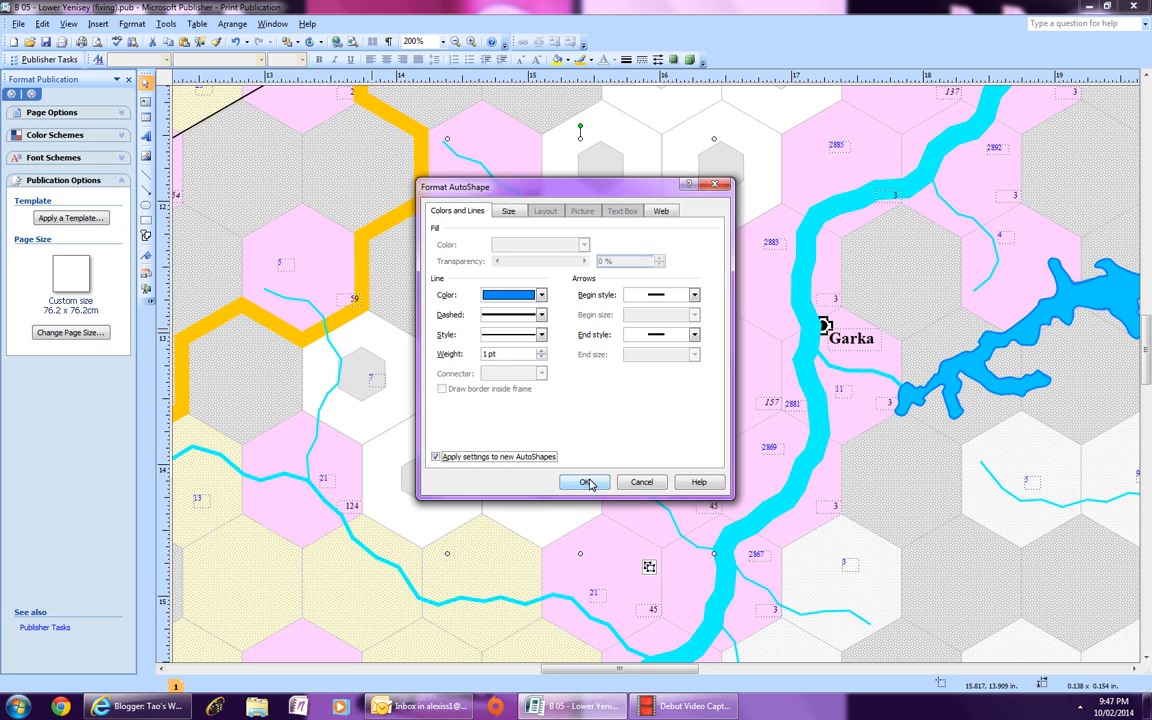
{"action": "left_click", "coordinate": [587, 482]}
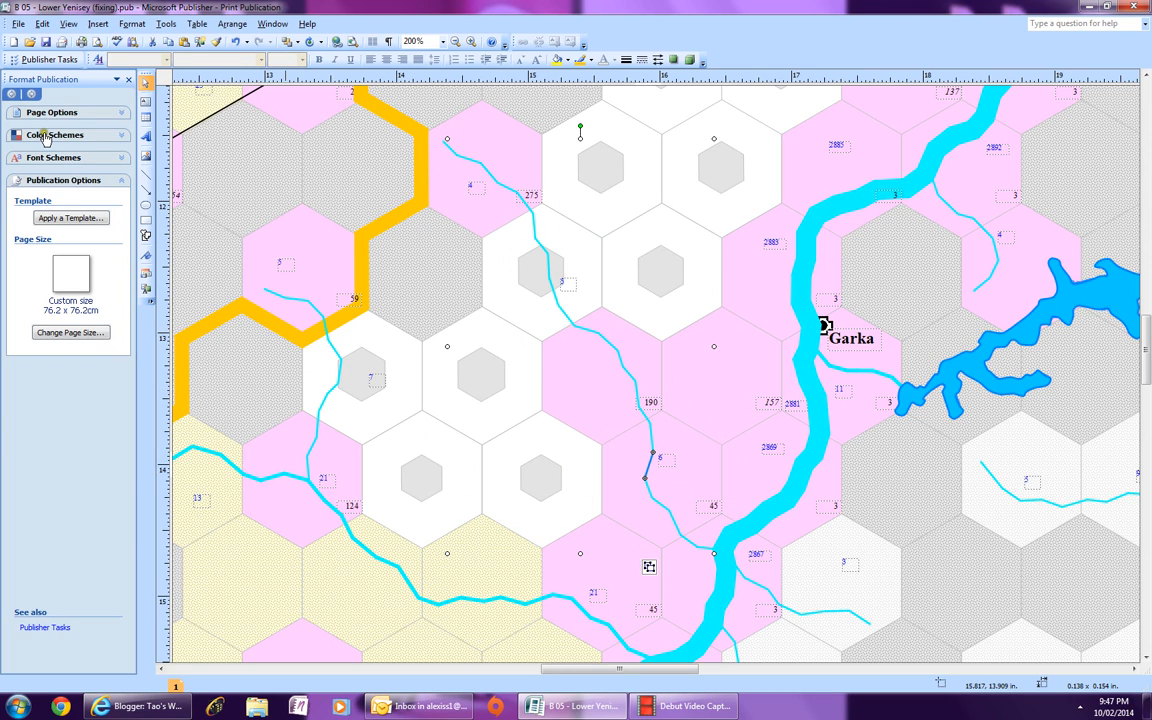
Step: Trace the thin tributary with a Curve about 2.18 × 3.15 in, from the hex labelled 4 down to the main river southwest of Garka
{"action": "left_click", "coordinate": [146, 235]}
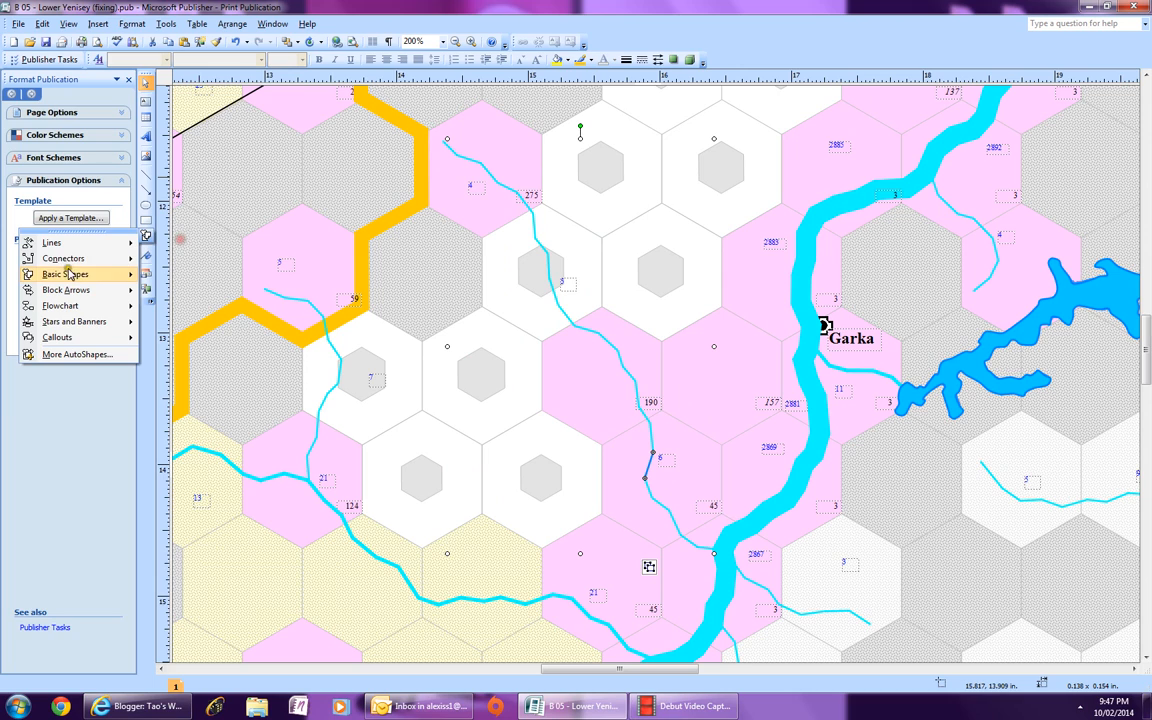
{"action": "mouse_move", "coordinate": [56, 249]}
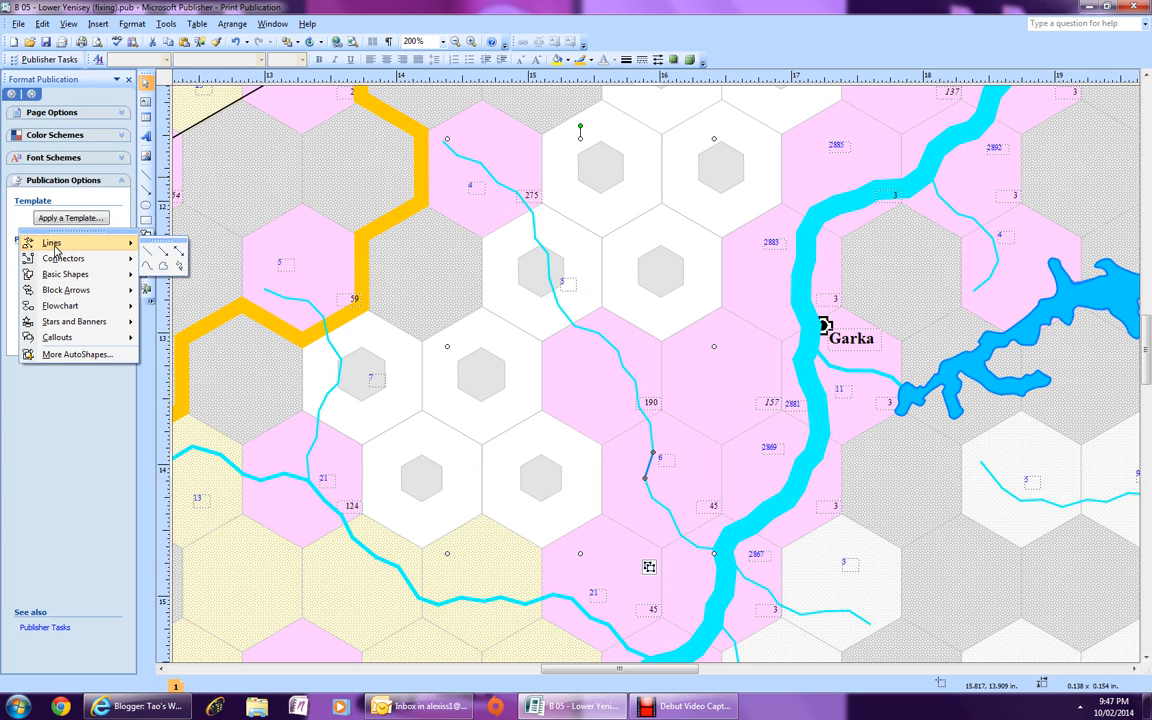
{"action": "left_click", "coordinate": [147, 268]}
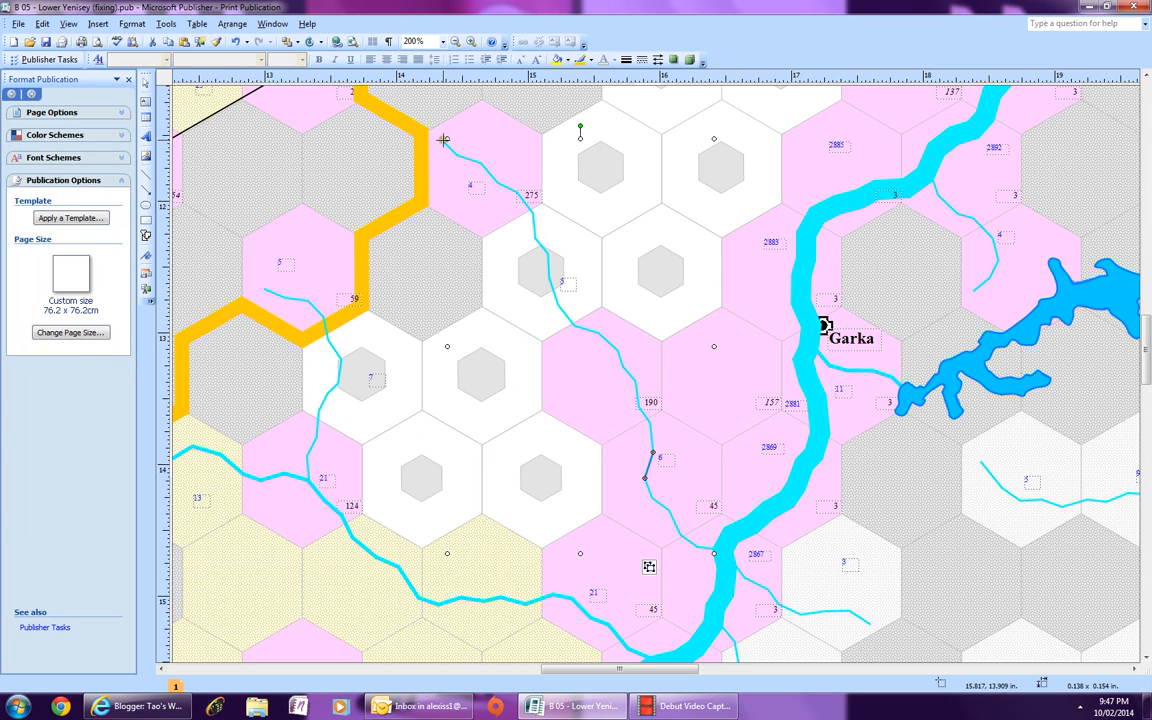
{"action": "left_click", "coordinate": [482, 160]}
{"action": "left_click", "coordinate": [530, 222]}
{"action": "left_click", "coordinate": [541, 237]}
{"action": "left_click", "coordinate": [553, 260]}
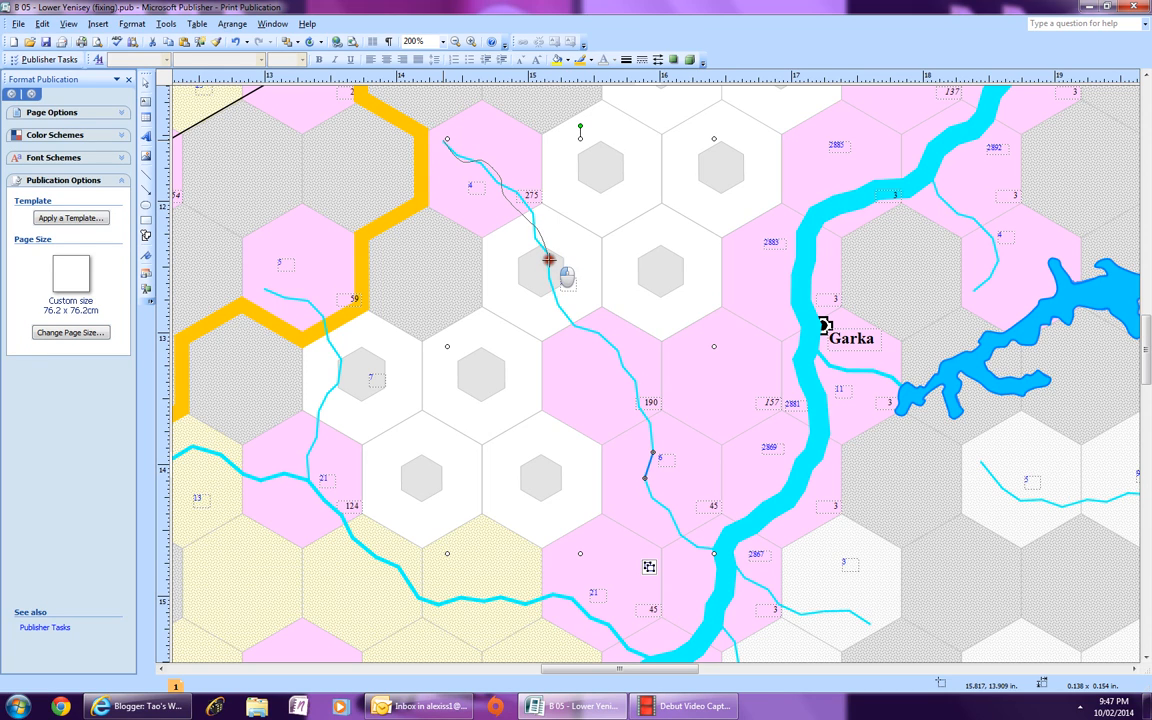
{"action": "left_click", "coordinate": [589, 348]}
{"action": "mouse_move", "coordinate": [589, 348]}
{"action": "left_mouse_down"}
{"action": "mouse_move", "coordinate": [620, 375]}
{"action": "mouse_move", "coordinate": [622, 405]}
{"action": "left_mouse_up"}
{"action": "left_click", "coordinate": [634, 420]}
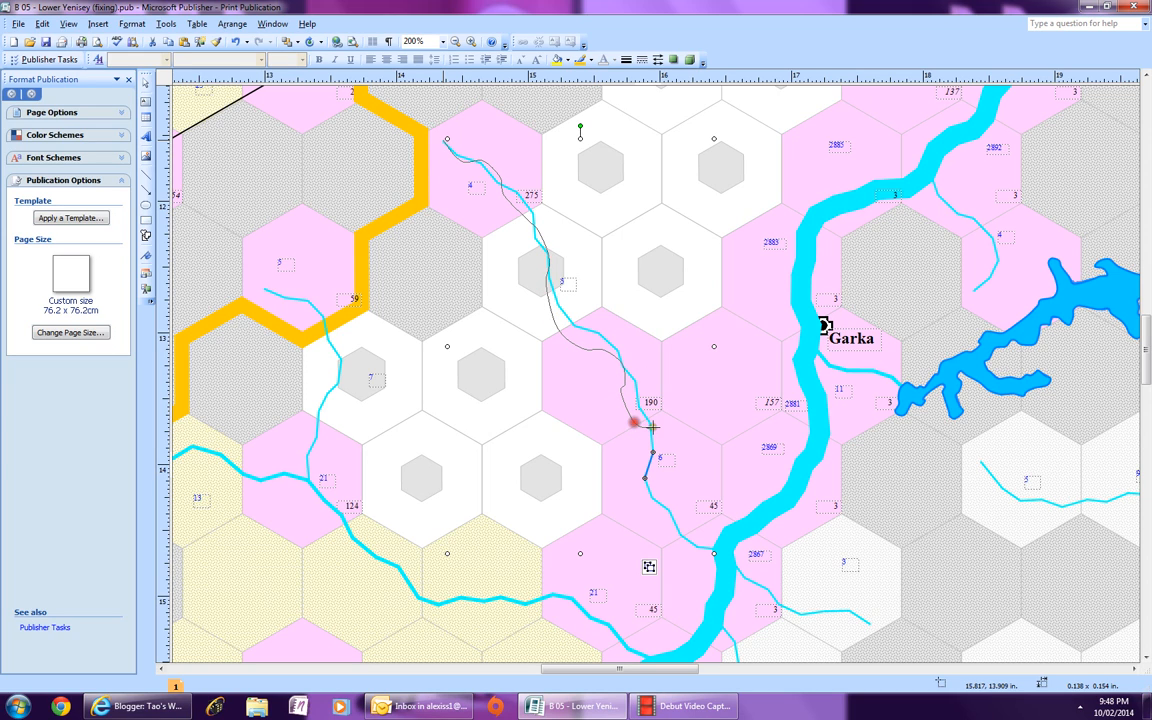
{"action": "left_click", "coordinate": [648, 450]}
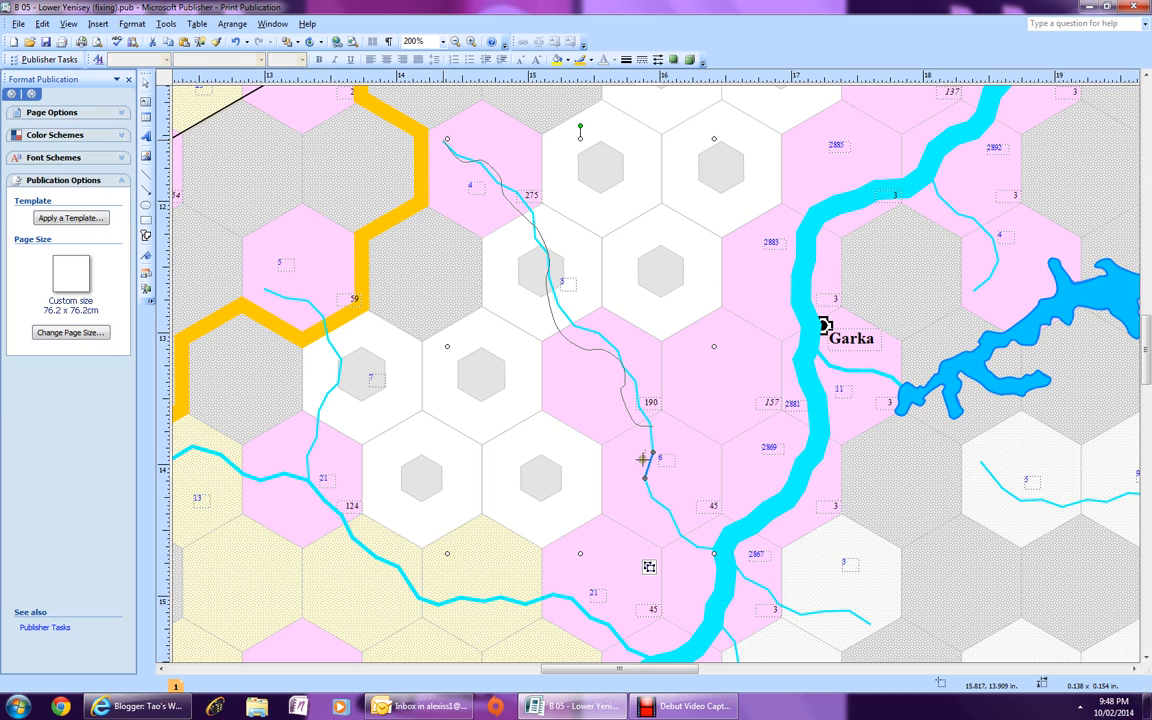
{"action": "left_click", "coordinate": [659, 489]}
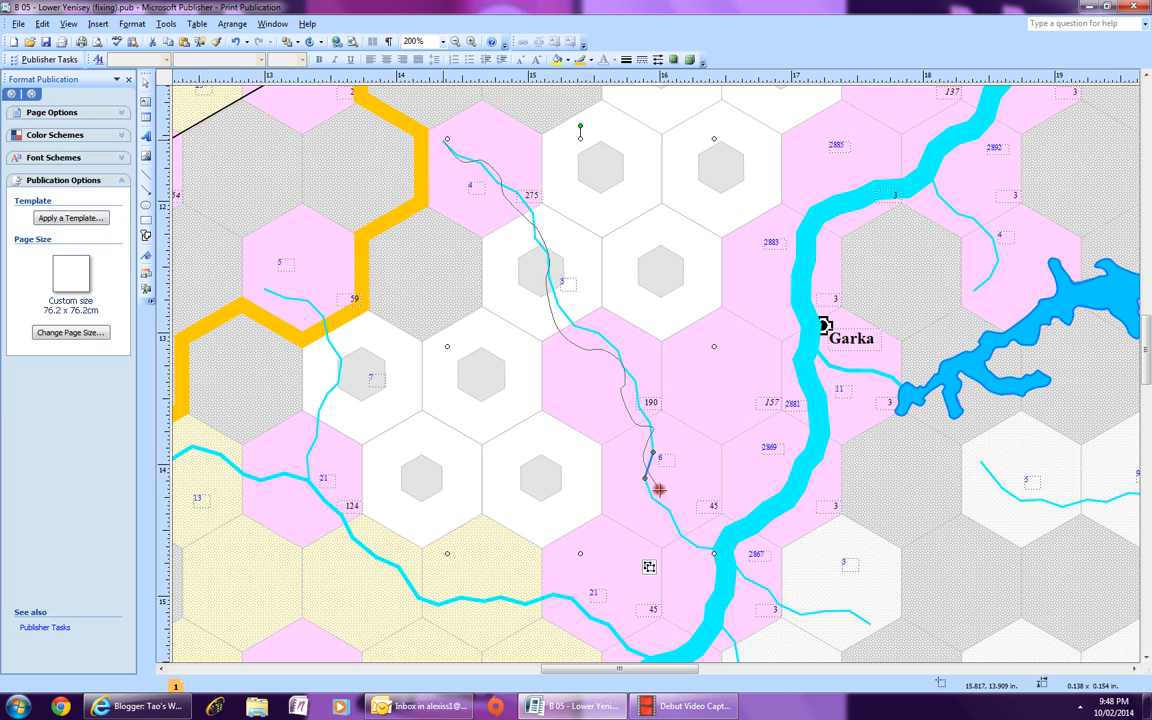
{"action": "left_click", "coordinate": [709, 553]}
{"action": "double_click", "coordinate": [714, 552]}
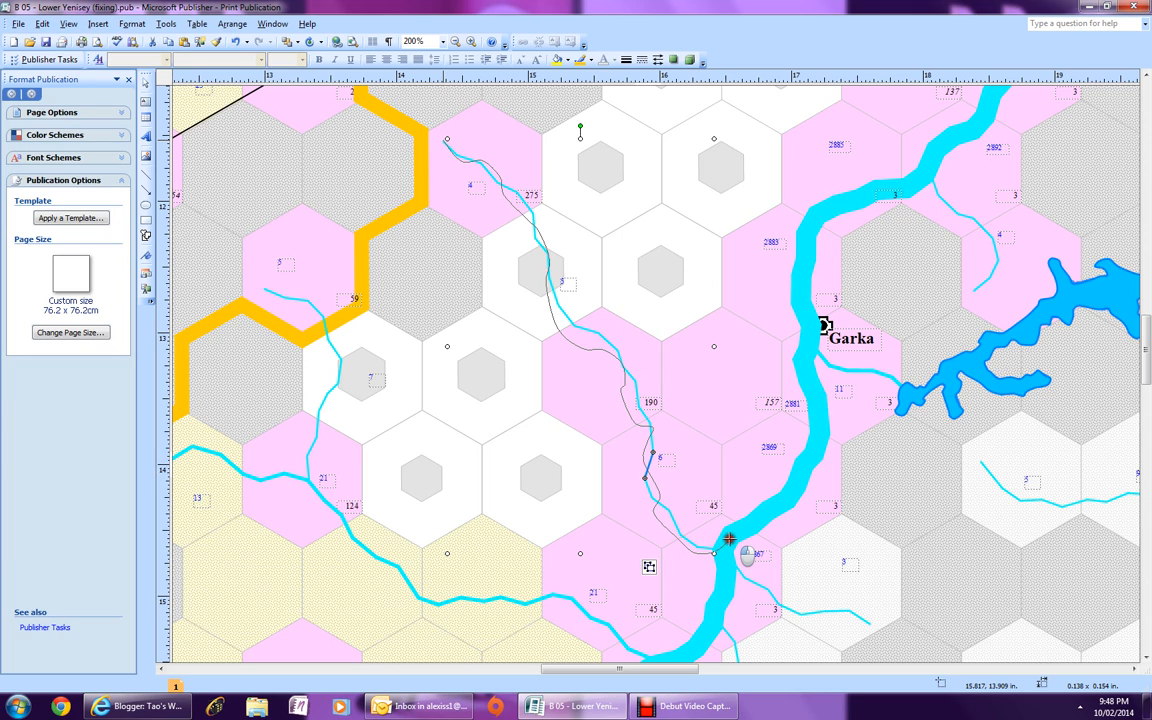
Step: Delete the old angular tributary line and shift points of the new curve near the labels 6 and 190
{"action": "left_click", "coordinate": [673, 517]}
{"action": "key", "text": "Delete"}
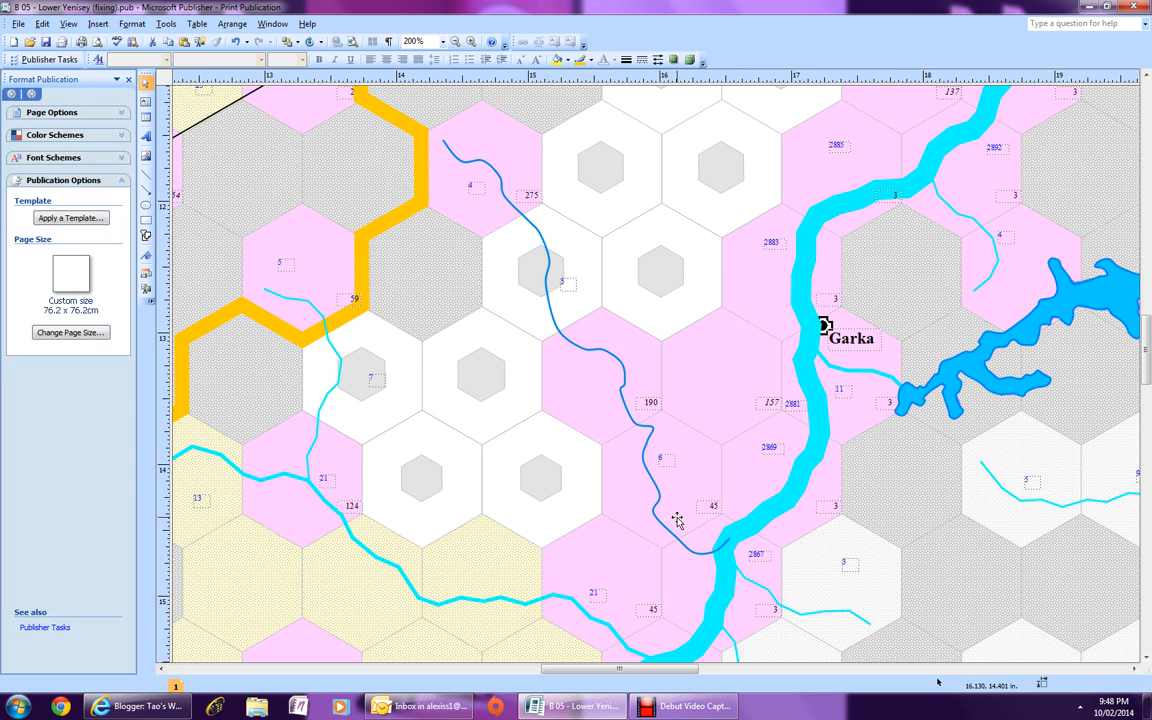
{"action": "right_click", "coordinate": [645, 428]}
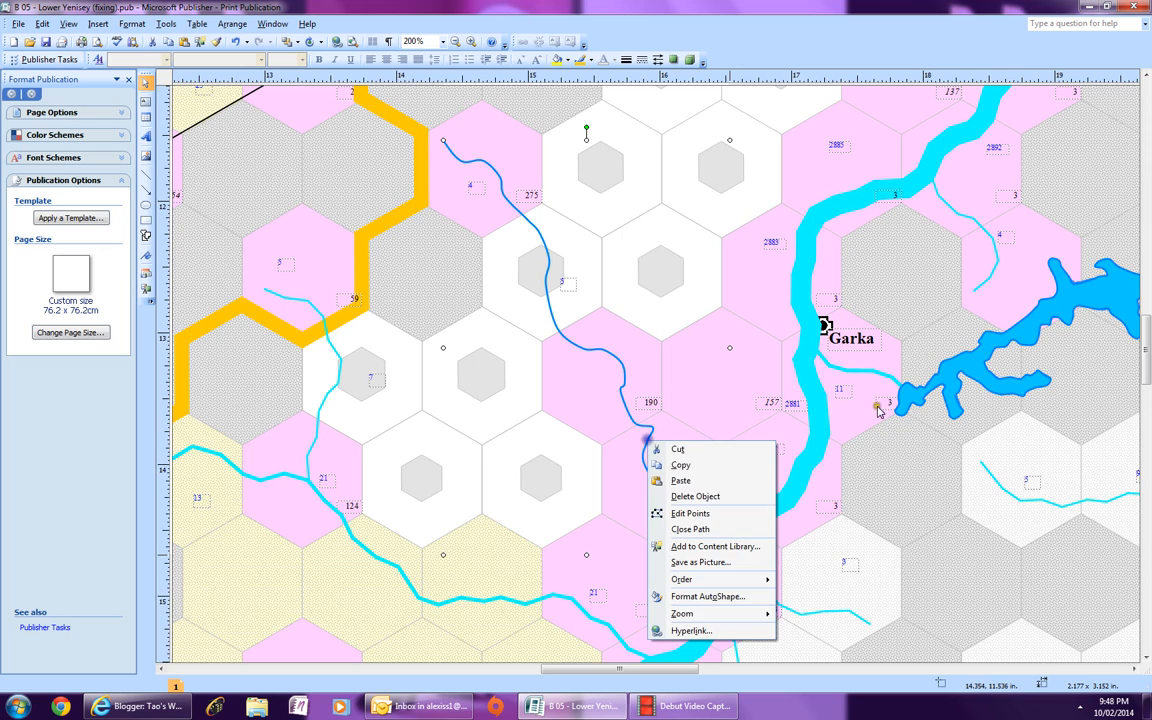
{"action": "left_click", "coordinate": [690, 511]}
{"action": "left_click_drag", "start_coordinate": [648, 440], "coordinate": [656, 446]}
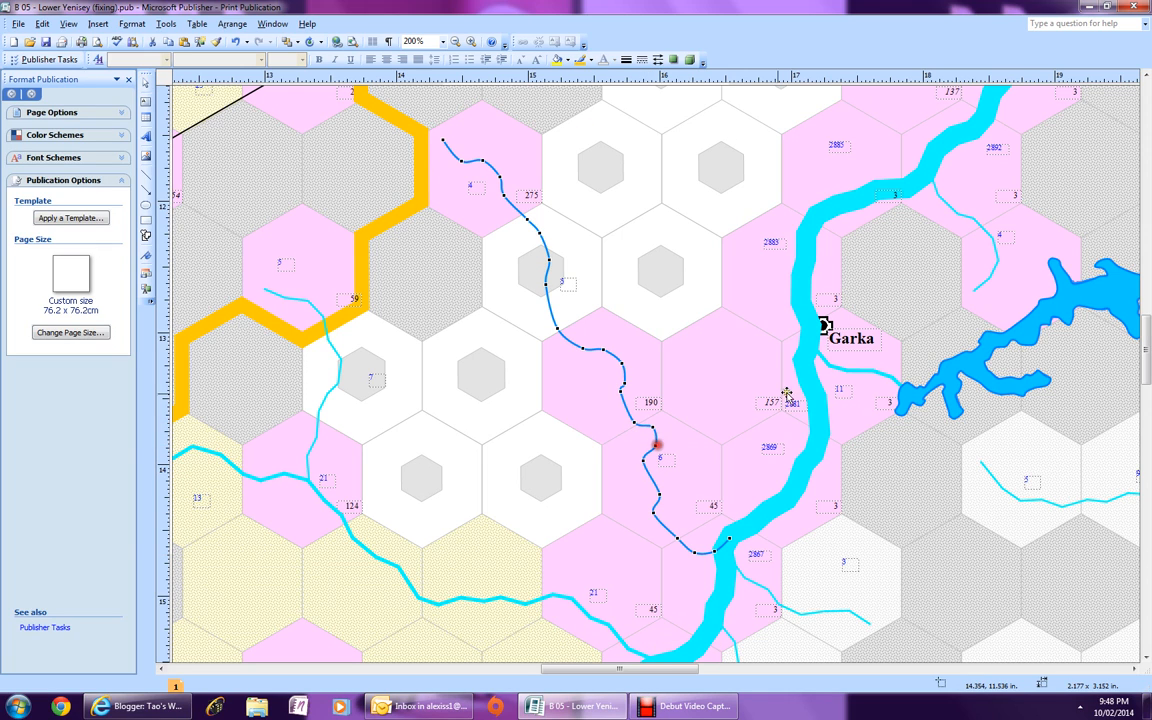
{"action": "left_click", "coordinate": [623, 381]}
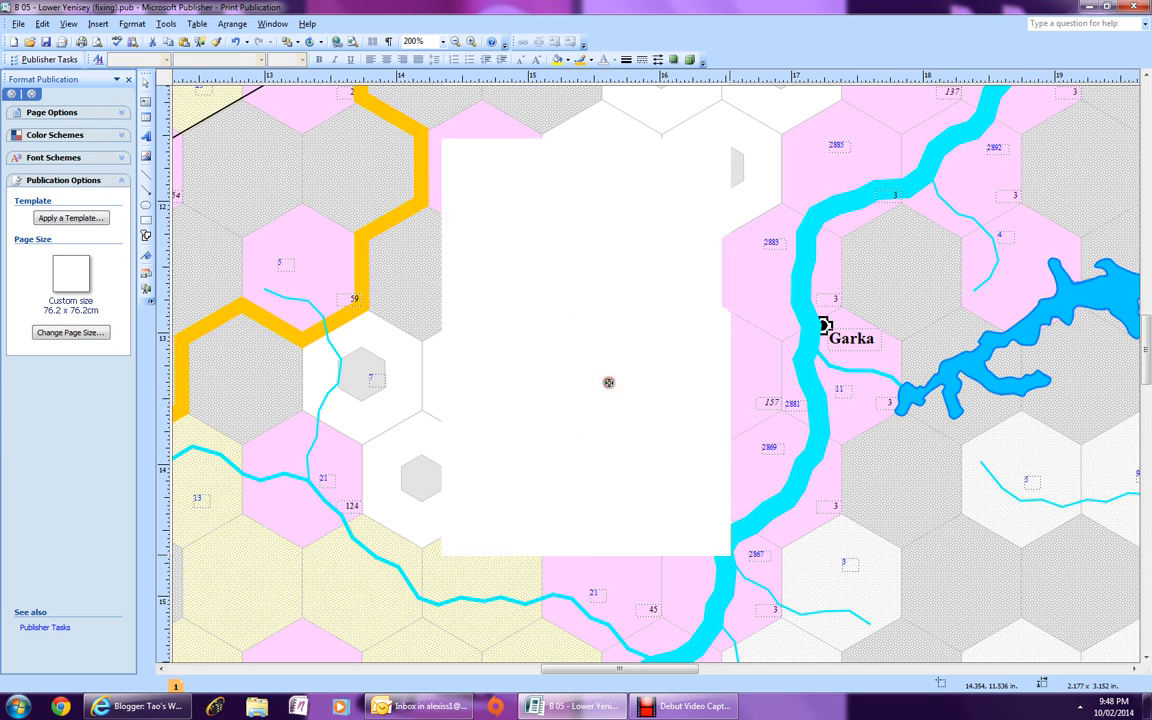
{"action": "left_click", "coordinate": [669, 367]}
Step: Trace the river from the hex labelled 10 across the orange border to the main river with a Curve about 4.73 × 1.57 in
{"action": "scroll", "coordinate": [527, 478], "scroll_direction": "down", "scroll_amount": 2}
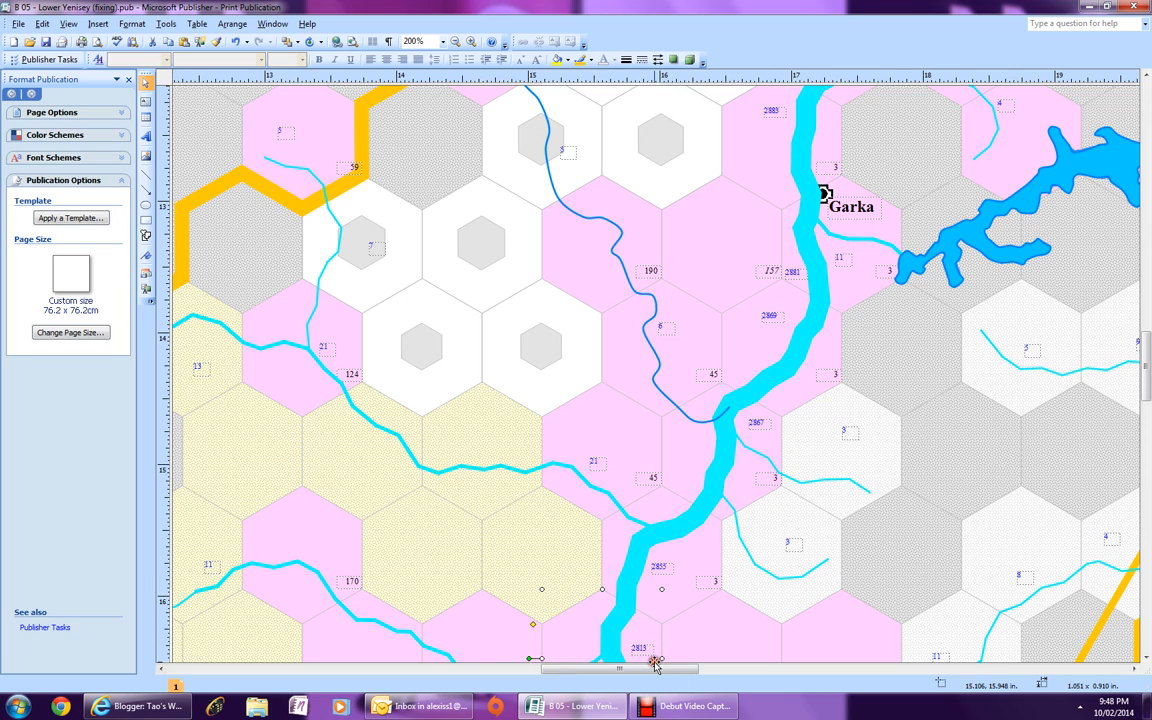
{"action": "left_click_drag", "start_coordinate": [655, 668], "coordinate": [594, 668]}
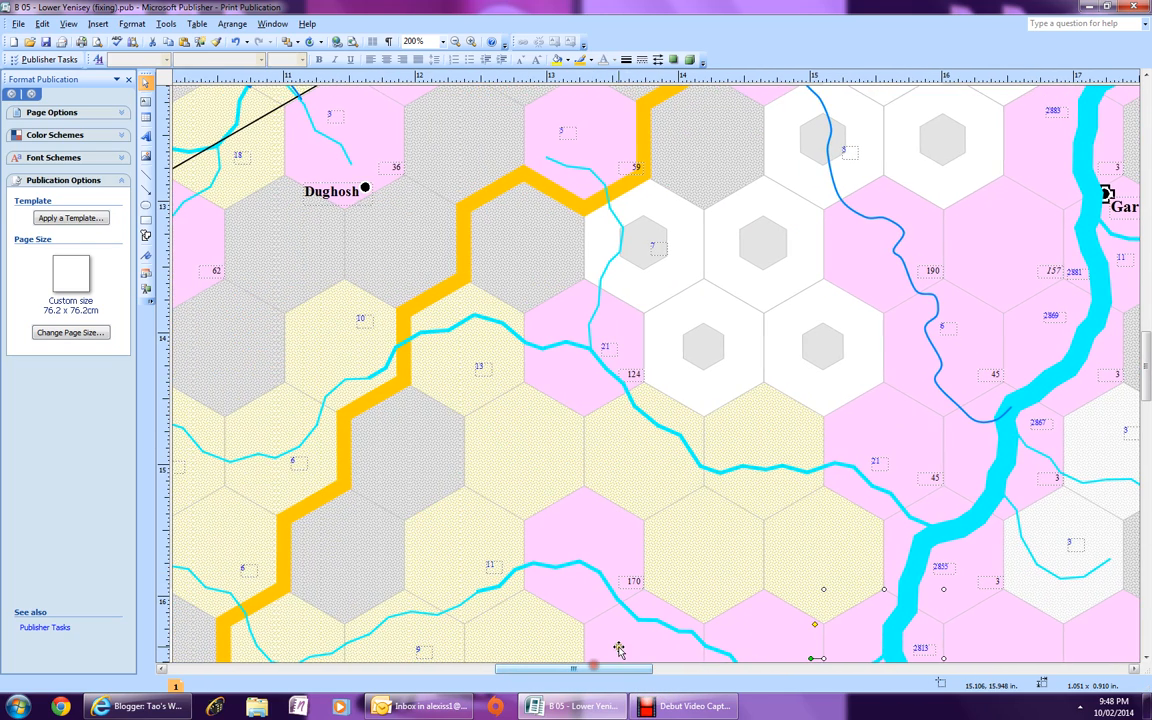
{"action": "left_click", "coordinate": [146, 235]}
{"action": "mouse_move", "coordinate": [92, 246]}
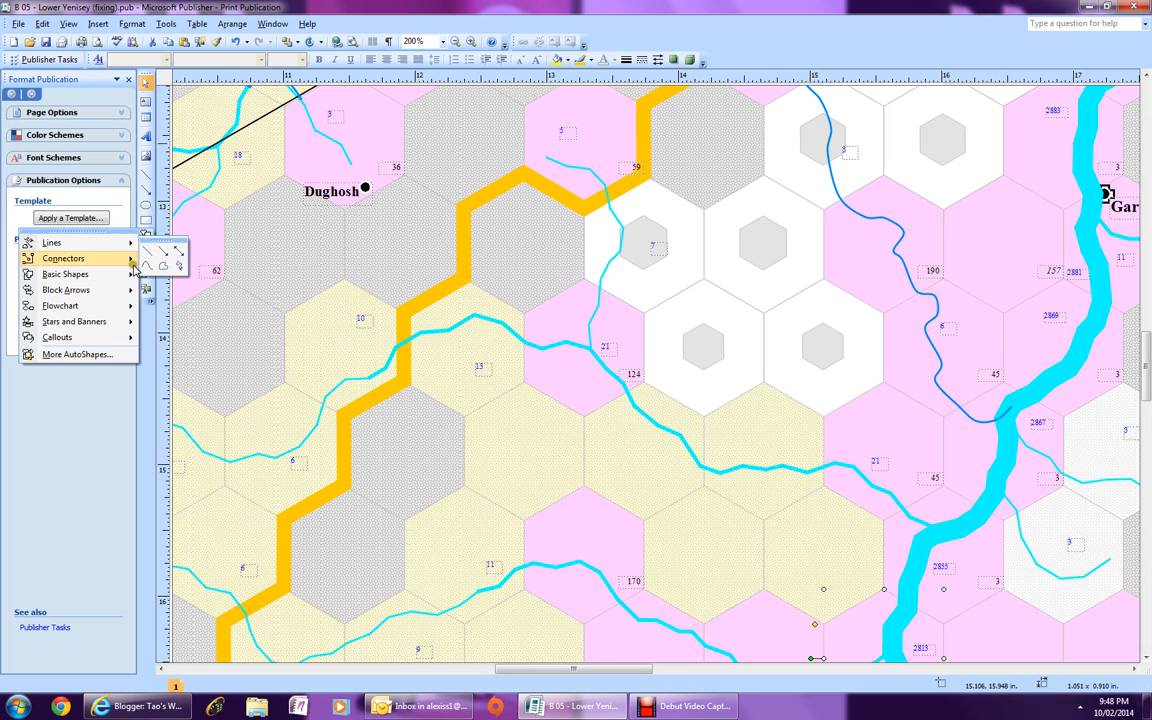
{"action": "left_click", "coordinate": [149, 265]}
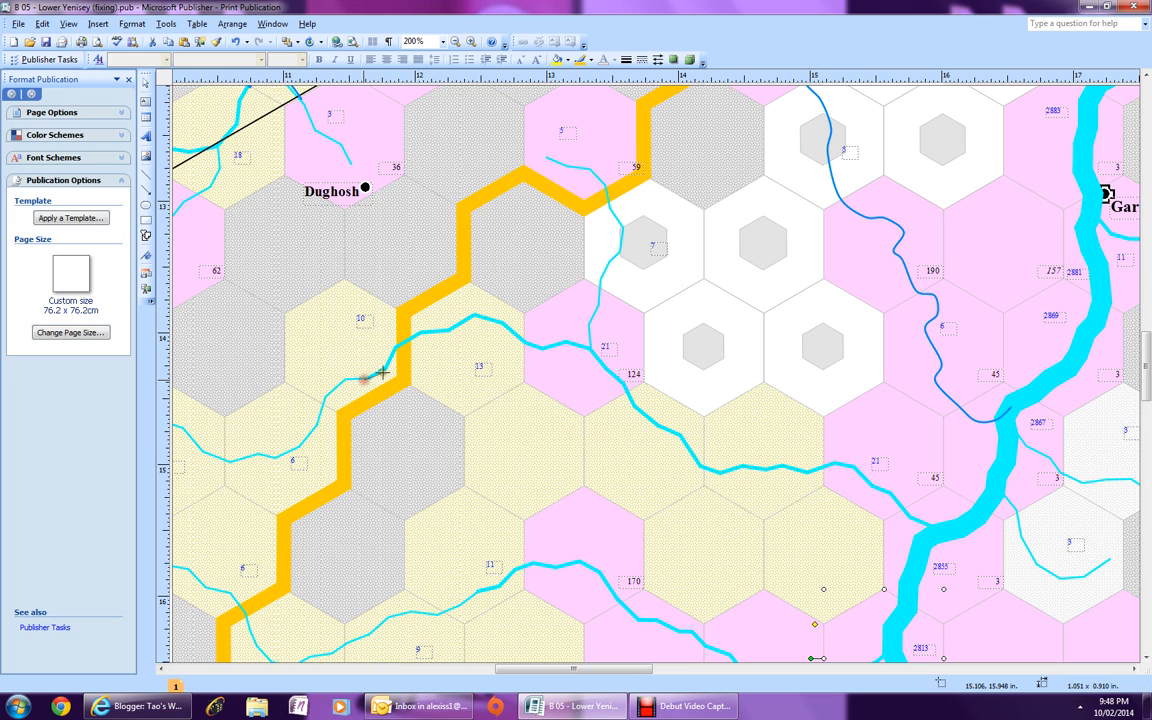
{"action": "mouse_move", "coordinate": [382, 373]}
{"action": "left_mouse_down"}
{"action": "mouse_move", "coordinate": [405, 338]}
{"action": "mouse_move", "coordinate": [487, 314]}
{"action": "mouse_move", "coordinate": [532, 342]}
{"action": "mouse_move", "coordinate": [600, 357]}
{"action": "mouse_move", "coordinate": [657, 446]}
{"action": "mouse_move", "coordinate": [697, 478]}
{"action": "mouse_move", "coordinate": [773, 453]}
{"action": "mouse_move", "coordinate": [838, 464]}
{"action": "mouse_move", "coordinate": [928, 520]}
{"action": "mouse_move", "coordinate": [966, 524]}
{"action": "mouse_move", "coordinate": [986, 508]}
{"action": "left_mouse_up"}
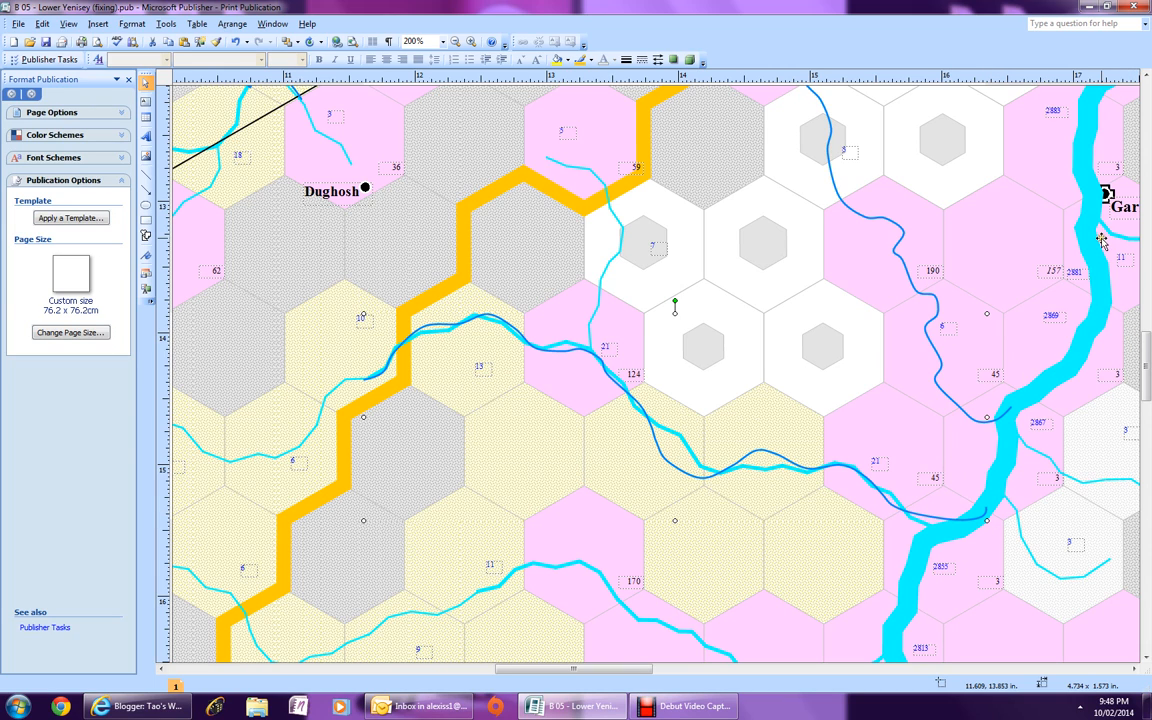
Step: Adjust a point near the mouth of the new river curve and delete the old angular line group covering its eastern stretch
{"action": "right_click", "coordinate": [915, 518]}
{"action": "left_click", "coordinate": [961, 386]}
{"action": "left_click_drag", "start_coordinate": [934, 517], "coordinate": [938, 512]}
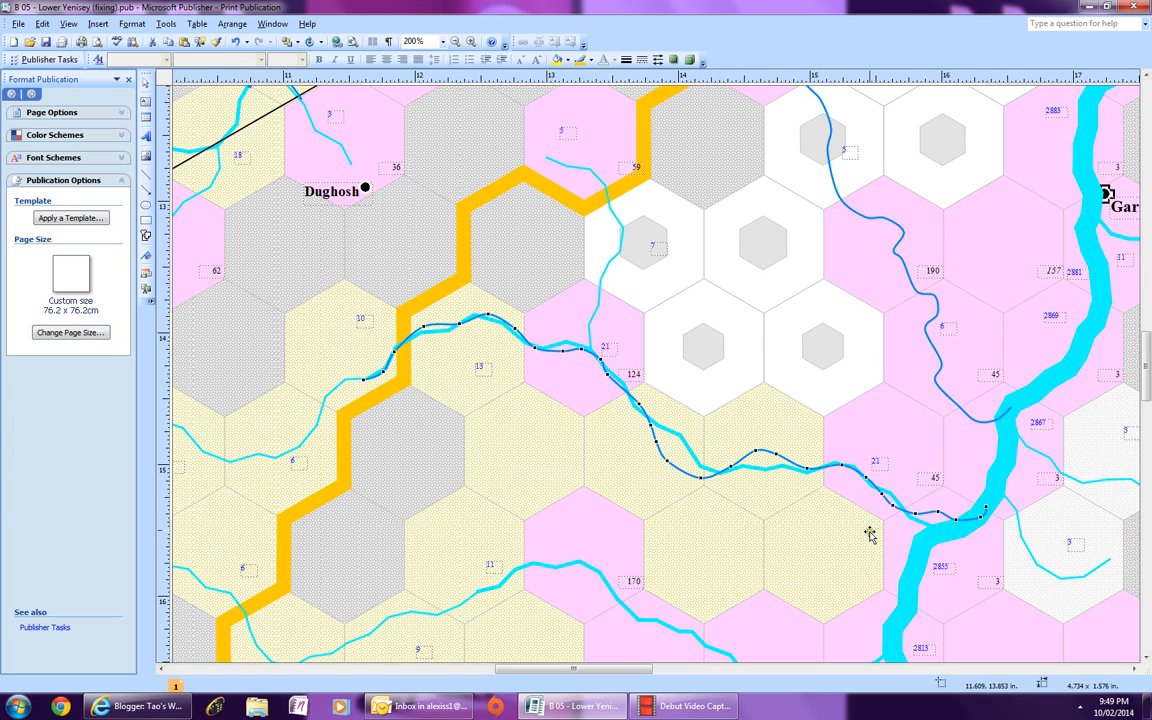
{"action": "left_click", "coordinate": [911, 518]}
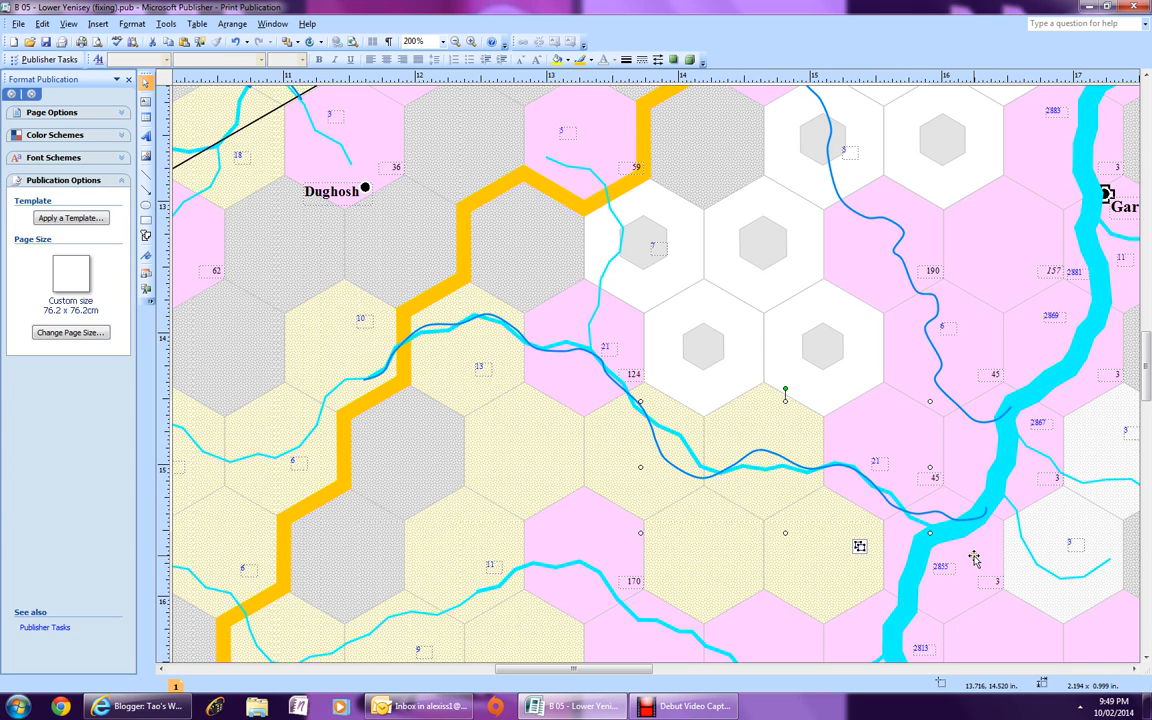
{"action": "key", "text": "Delete"}
Step: Set the line weight of the new river curve running east from the hex labelled 10 to 2 pt
{"action": "left_click", "coordinate": [862, 475]}
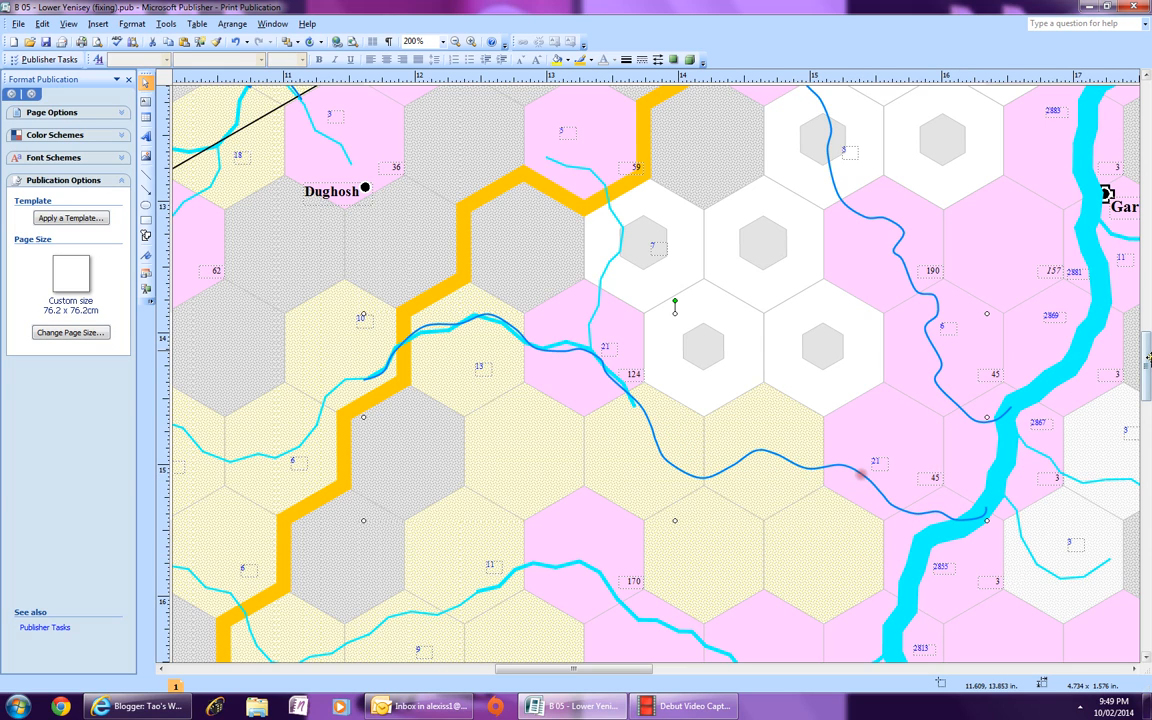
{"action": "left_click", "coordinate": [626, 60]}
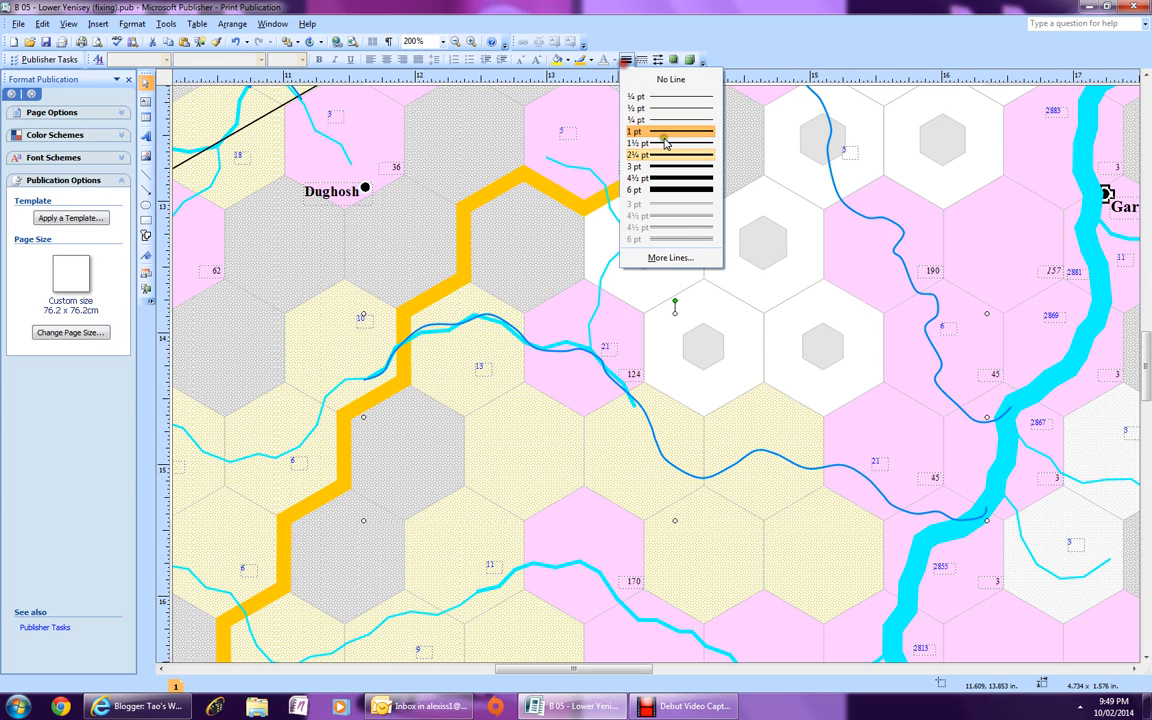
{"action": "left_click", "coordinate": [676, 259]}
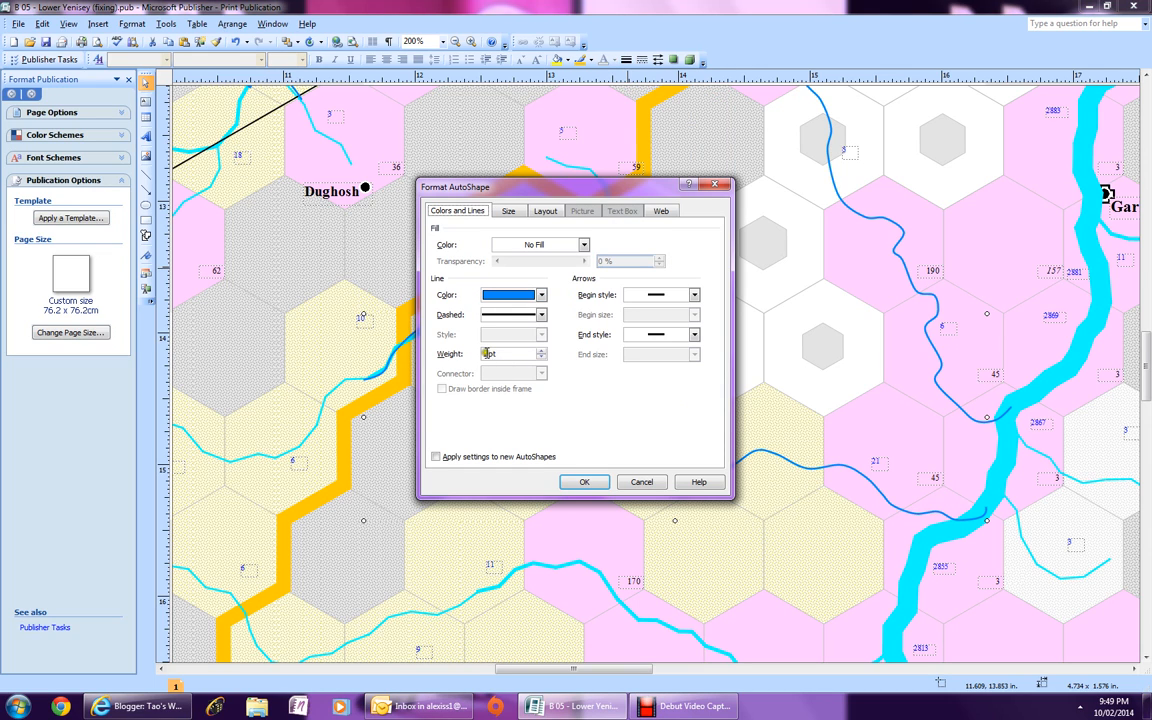
{"action": "double_click", "coordinate": [487, 353]}
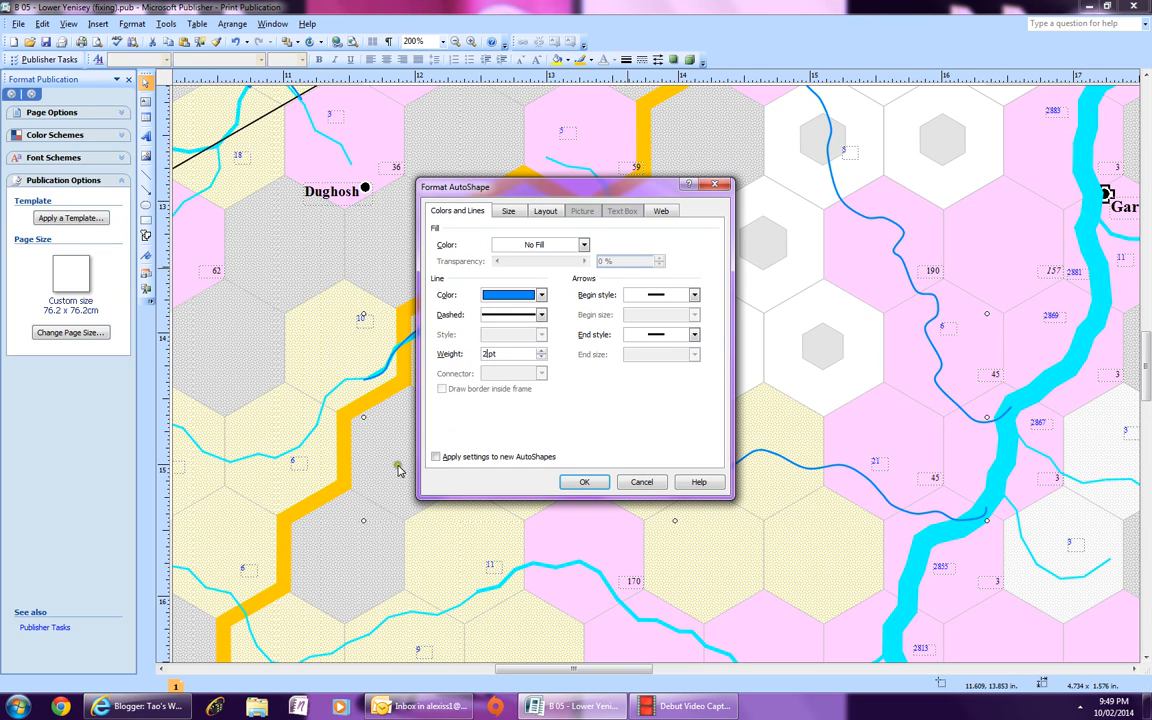
{"action": "type", "text": "2"}
{"action": "left_click", "coordinate": [586, 481]}
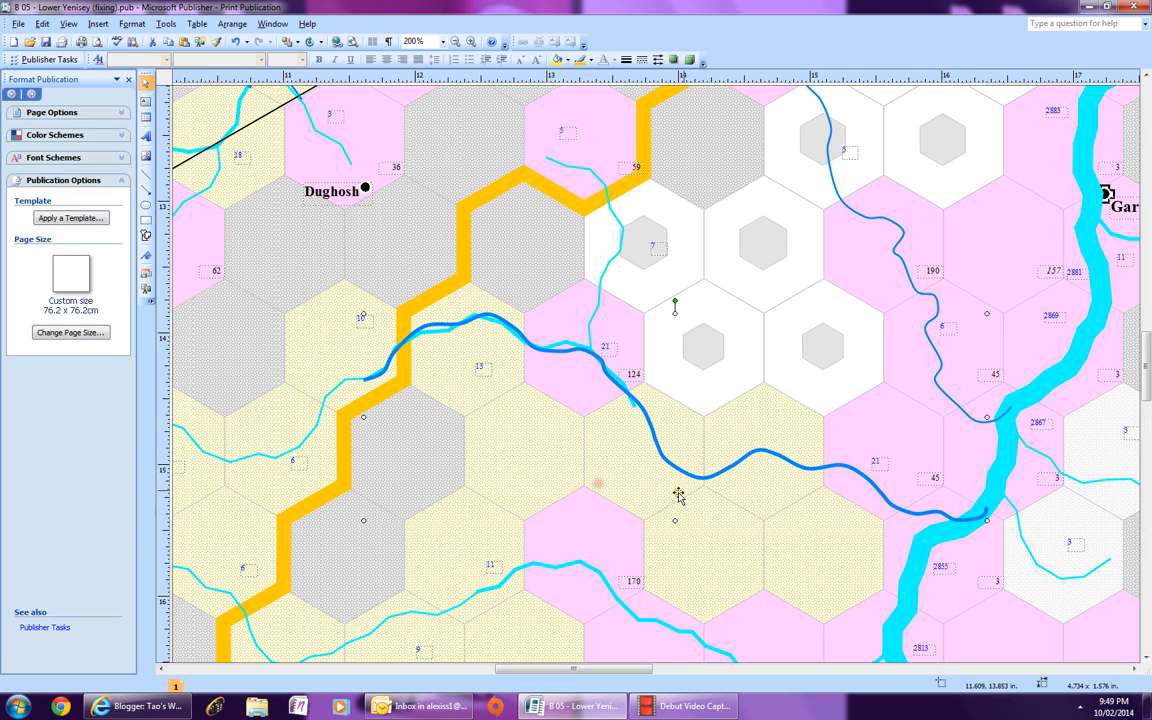
Step: Delete the remaining angular cyan line under the thickened river and move the nearby label 21 clear of the curve
{"action": "left_click", "coordinate": [567, 344]}
{"action": "key", "text": "Delete"}
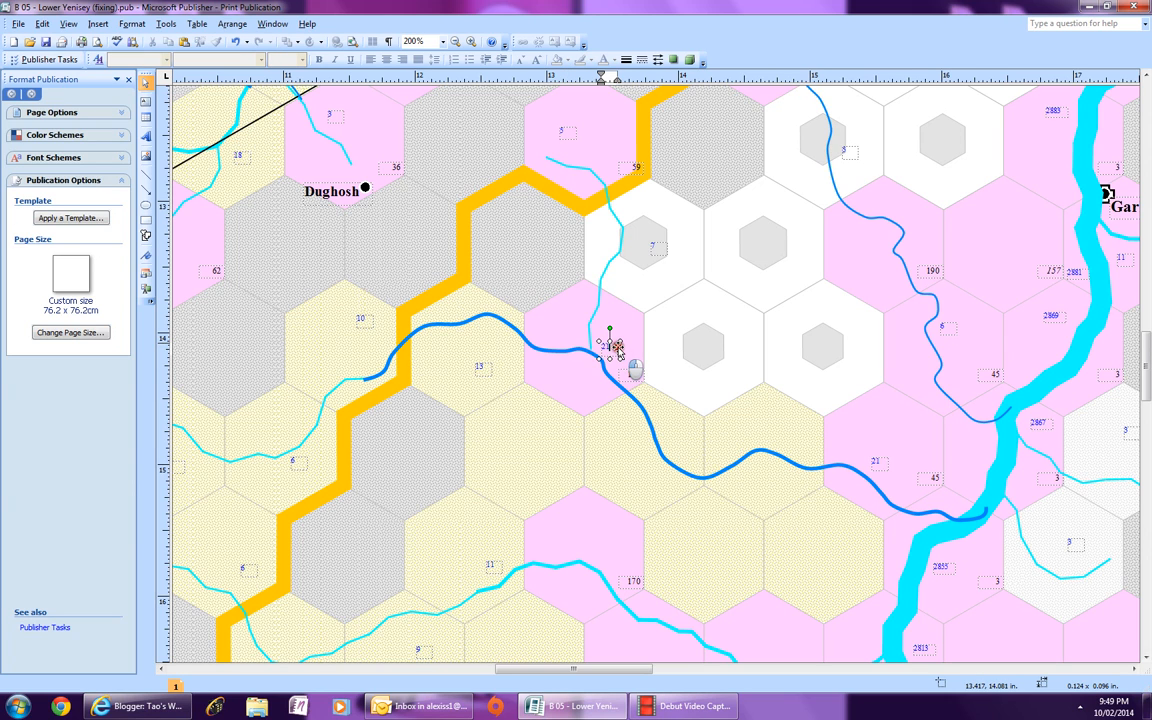
{"action": "left_click", "coordinate": [624, 344]}
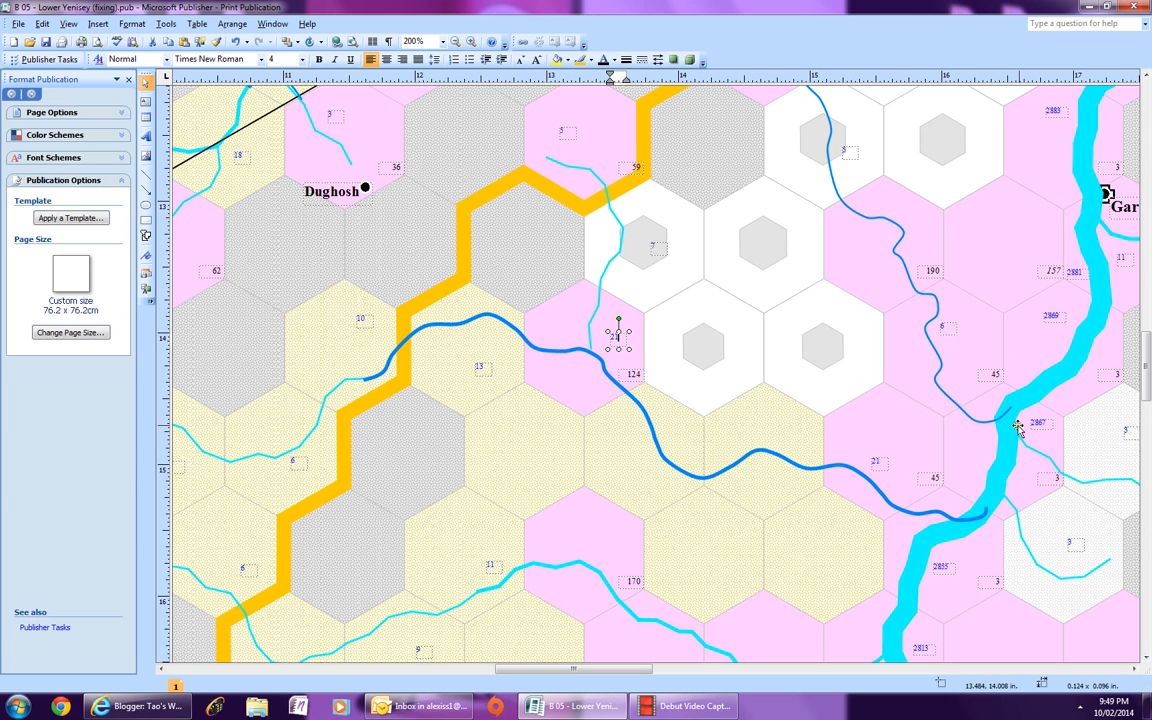
Step: Duplicate the shoreline curve of the northern estuary east of Biyetia, placing the copy over the original
{"action": "scroll", "coordinate": [872, 319], "scroll_direction": "up", "scroll_amount": 5}
{"action": "scroll", "coordinate": [872, 319], "scroll_direction": "up", "scroll_amount": 15}
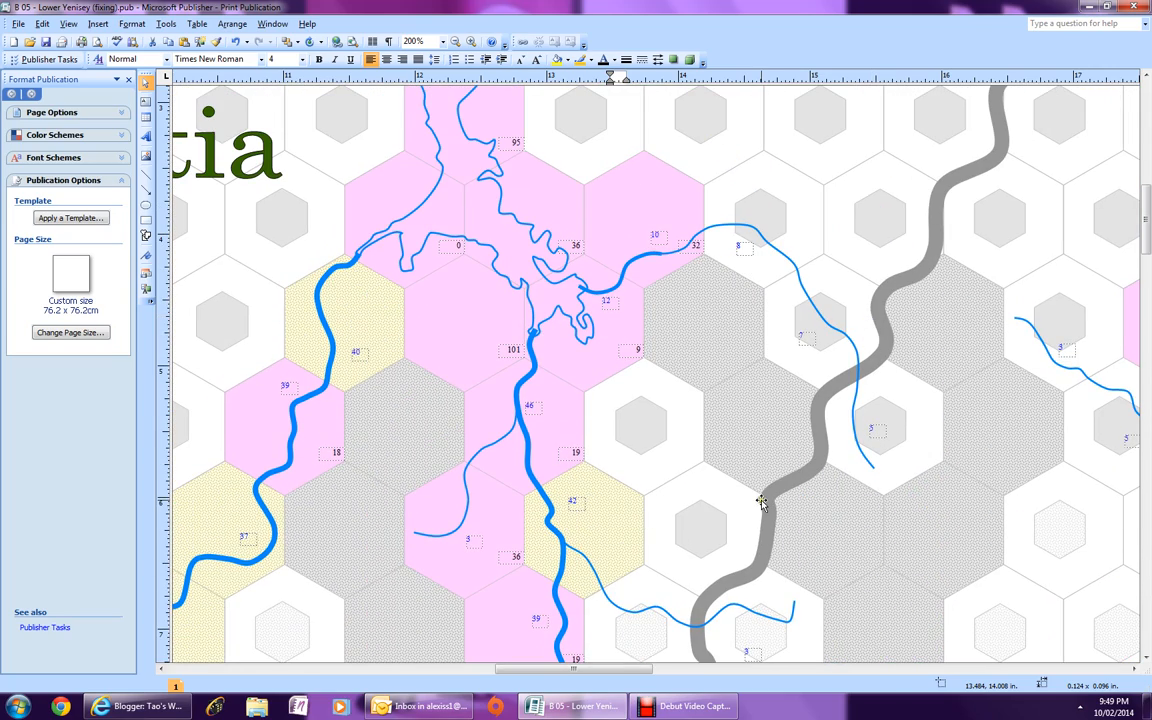
{"action": "left_click_drag", "start_coordinate": [623, 670], "coordinate": [573, 660]}
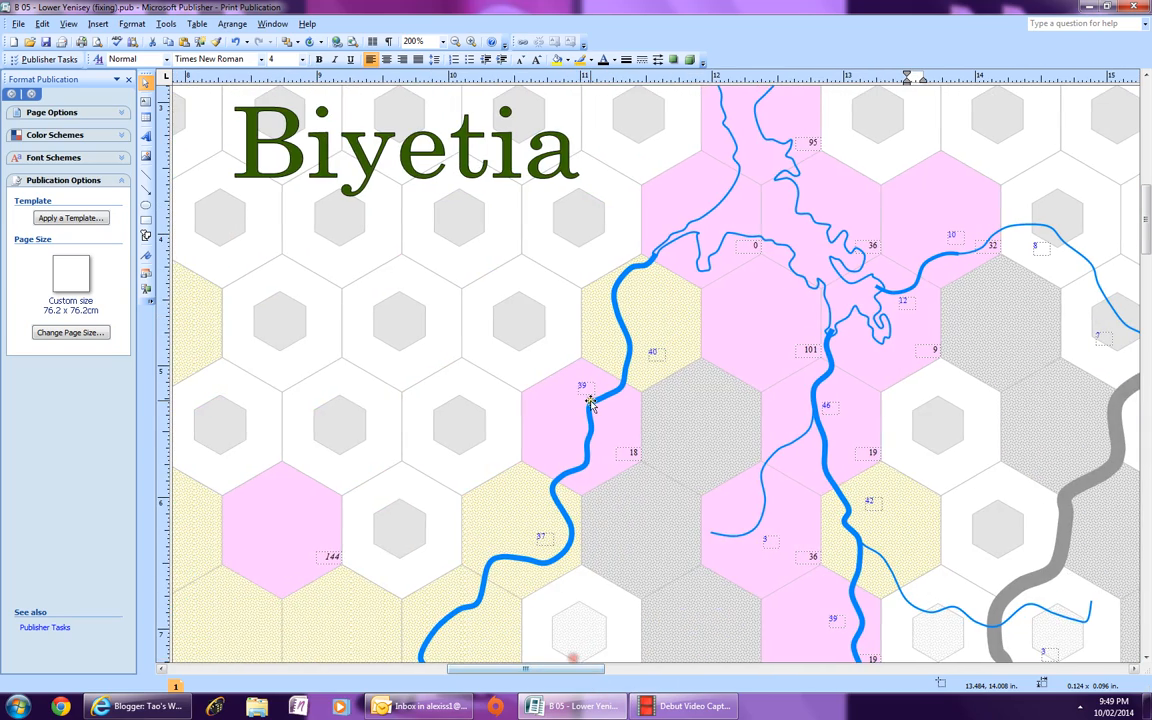
{"action": "scroll", "coordinate": [591, 400], "scroll_direction": "up", "scroll_amount": 4}
{"action": "scroll", "coordinate": [596, 398], "scroll_direction": "up", "scroll_amount": 1}
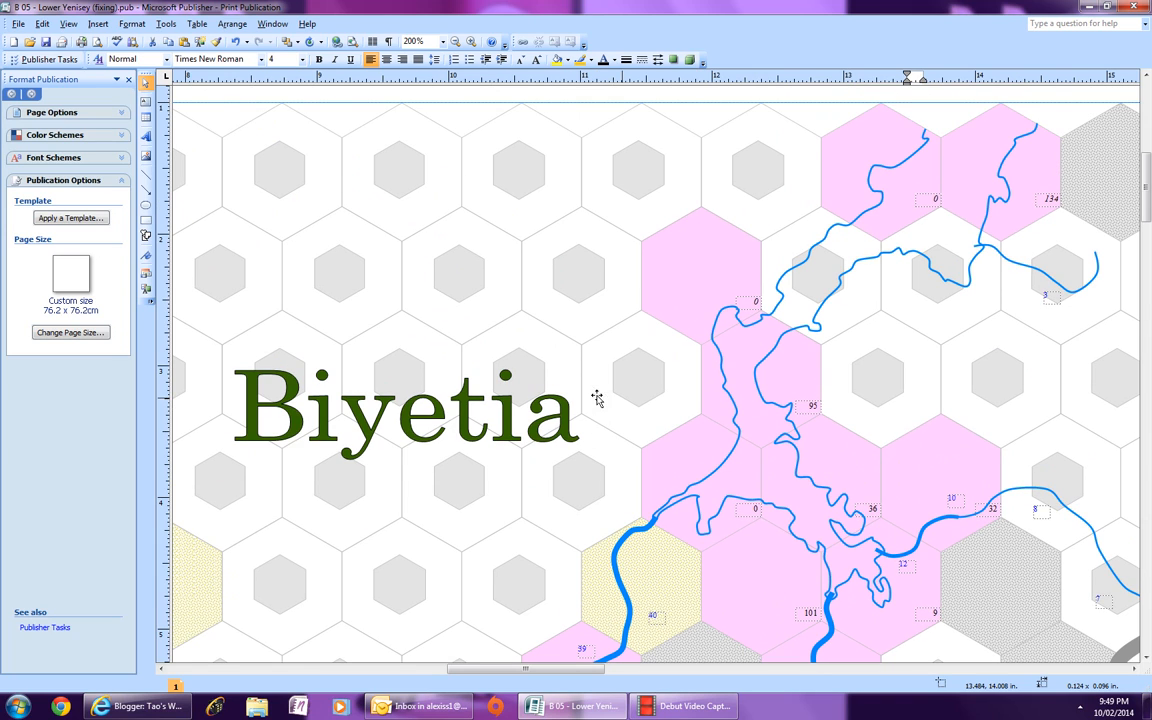
{"action": "left_click", "coordinate": [770, 405]}
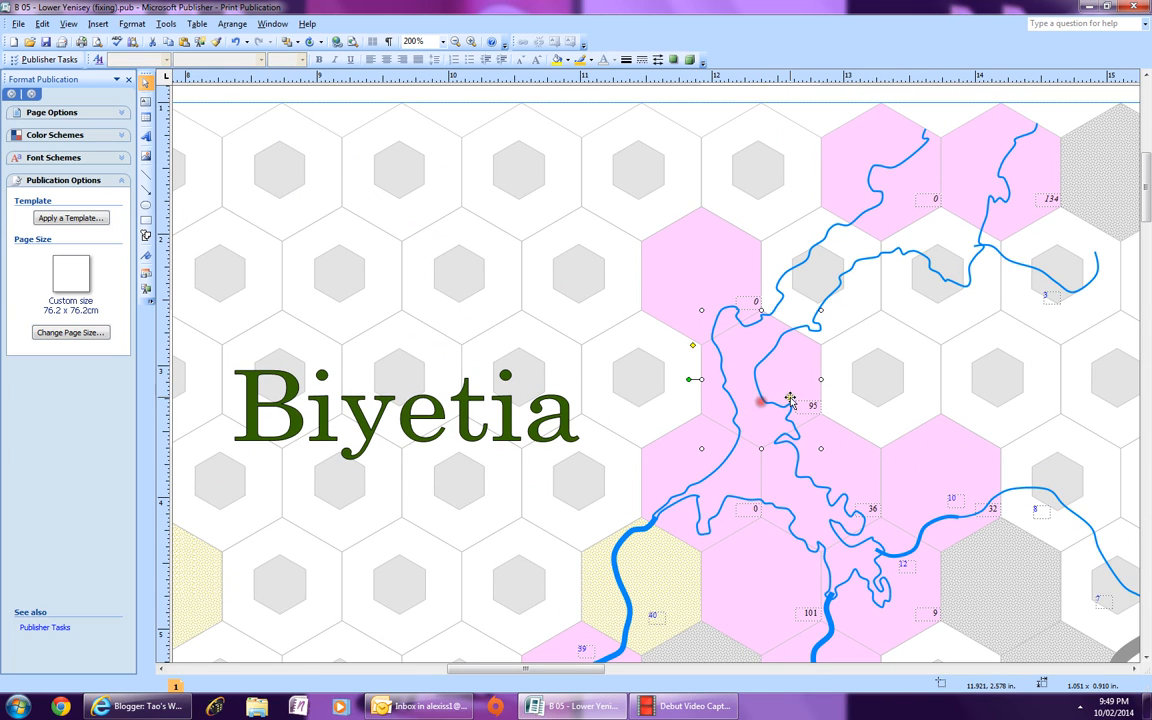
{"action": "left_click", "coordinate": [786, 406]}
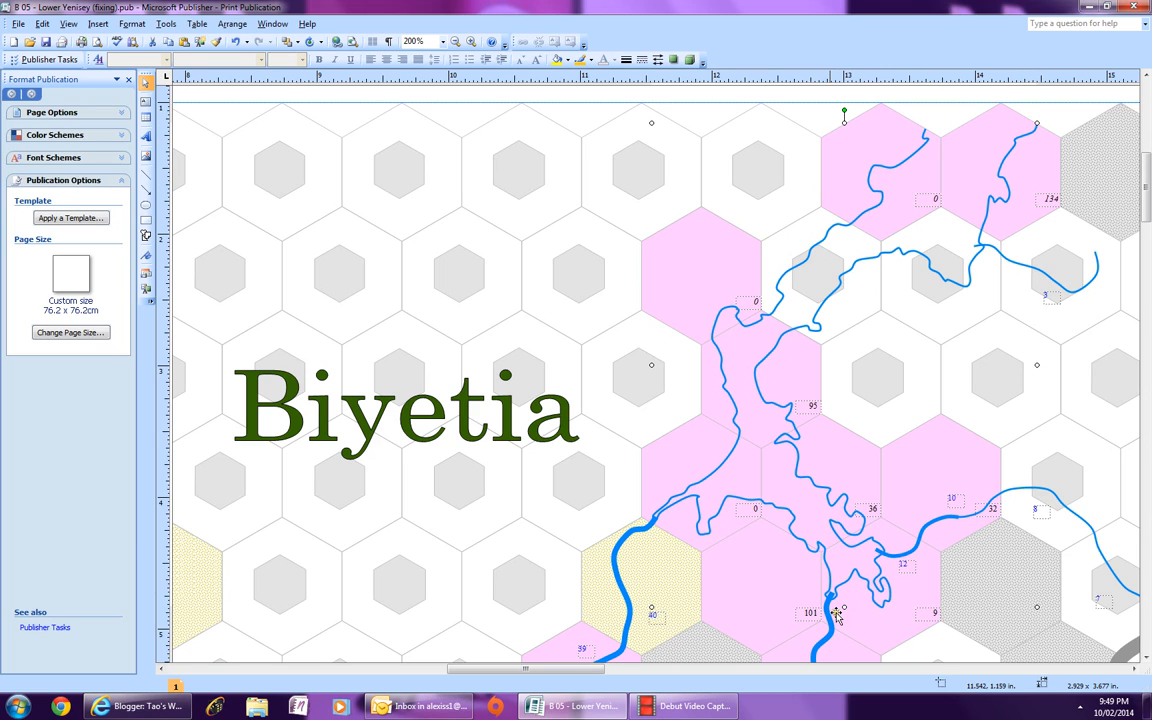
{"action": "left_click", "coordinate": [471, 43]}
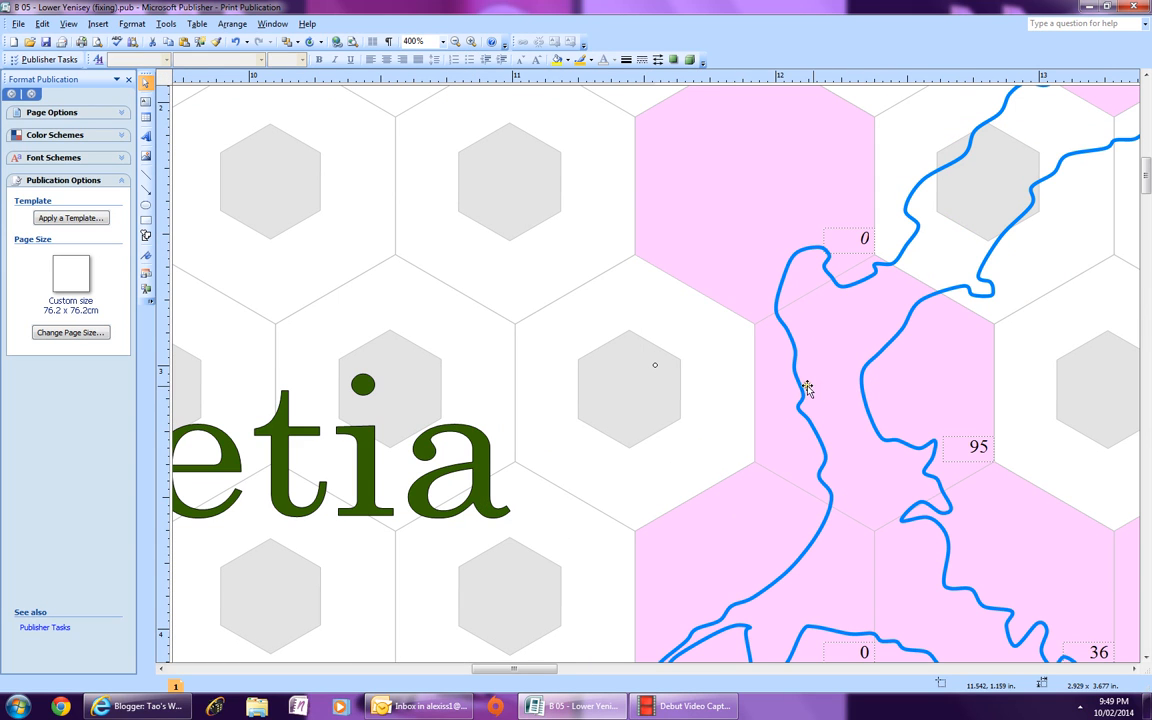
{"action": "left_click_drag", "start_coordinate": [795, 367], "coordinate": [799, 372]}
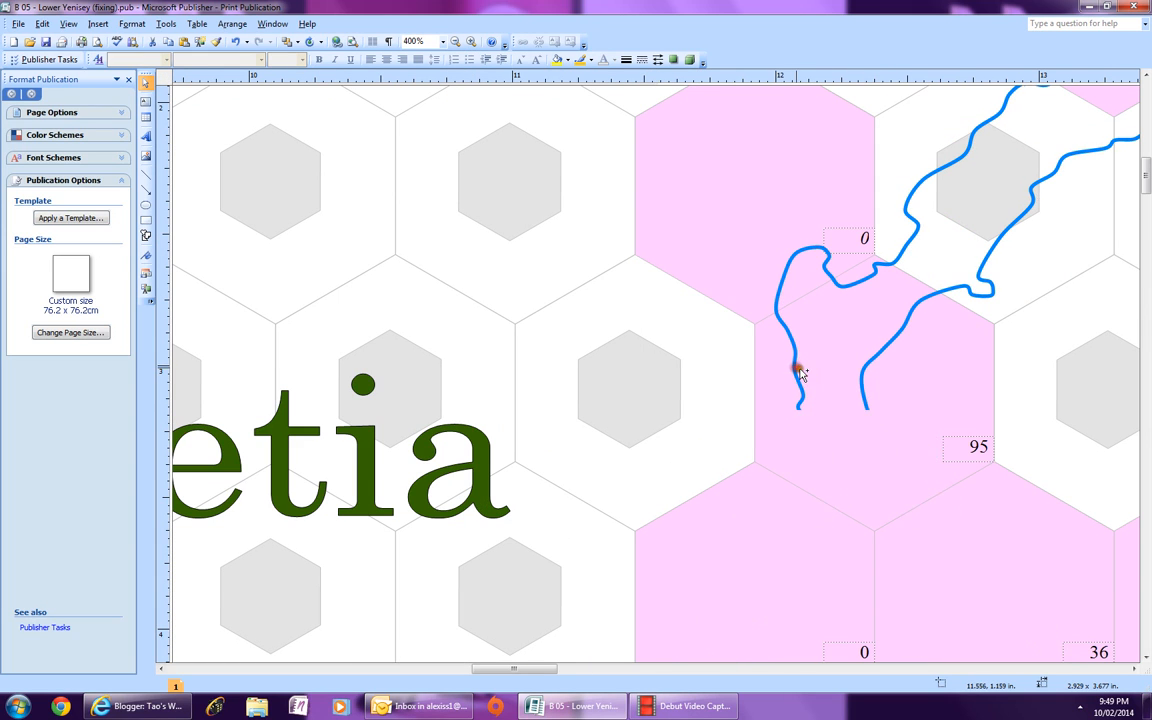
Step: Give the duplicated shoreline curve a black outline with a ¼ pt line weight
{"action": "left_click", "coordinate": [597, 43]}
{"action": "left_click", "coordinate": [580, 103]}
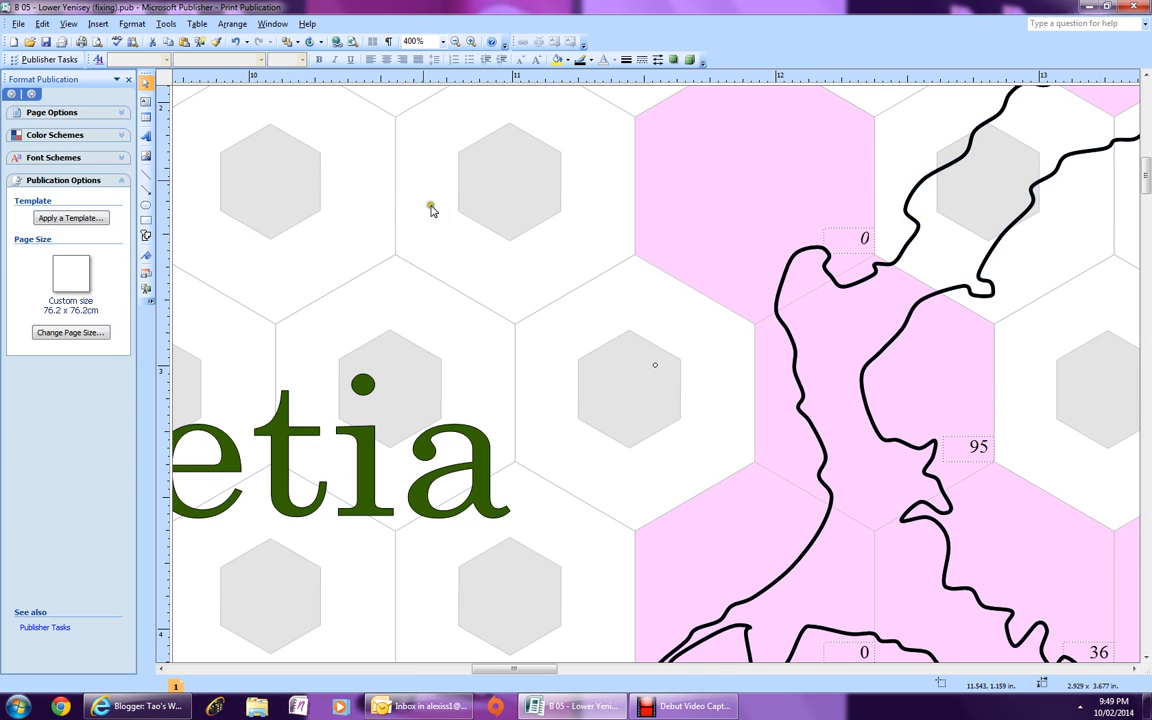
{"action": "left_click", "coordinate": [626, 62]}
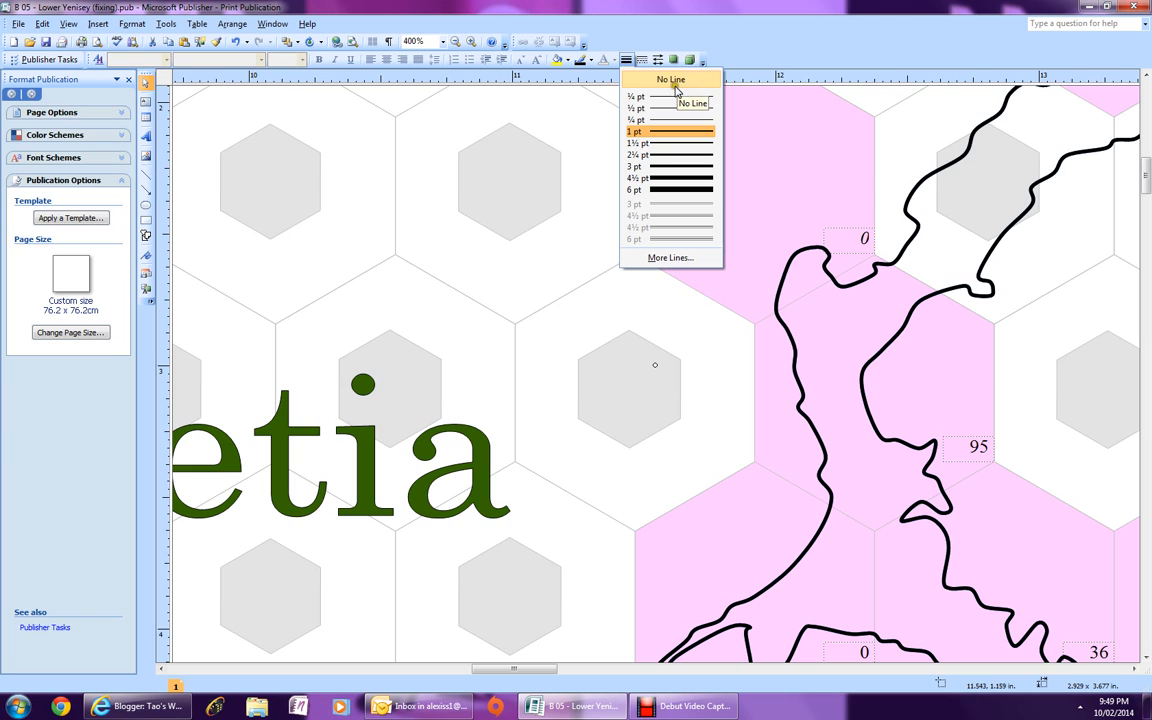
{"action": "left_click", "coordinate": [673, 93]}
Step: Edit the points of the black shoreline copy, extending its northeastern end to the top corner of the hex labelled 134
{"action": "scroll", "coordinate": [920, 252], "scroll_direction": "up", "scroll_amount": 5}
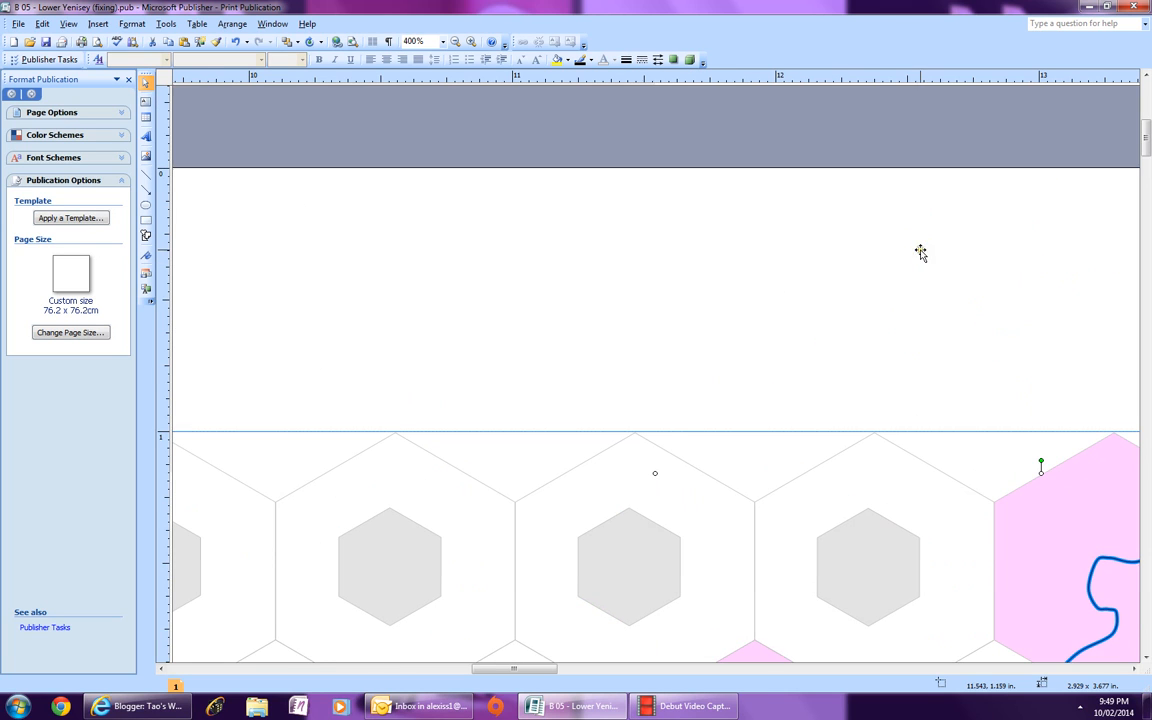
{"action": "scroll", "coordinate": [983, 465], "scroll_direction": "down", "scroll_amount": 2}
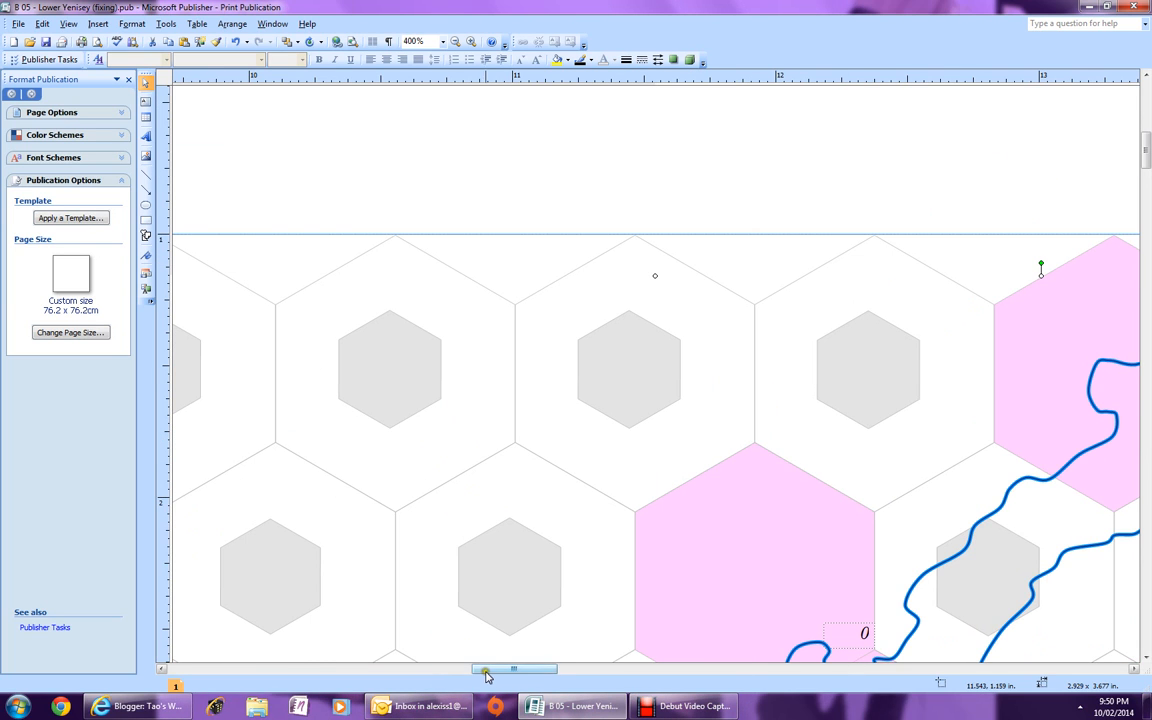
{"action": "left_click_drag", "start_coordinate": [486, 670], "coordinate": [549, 670]}
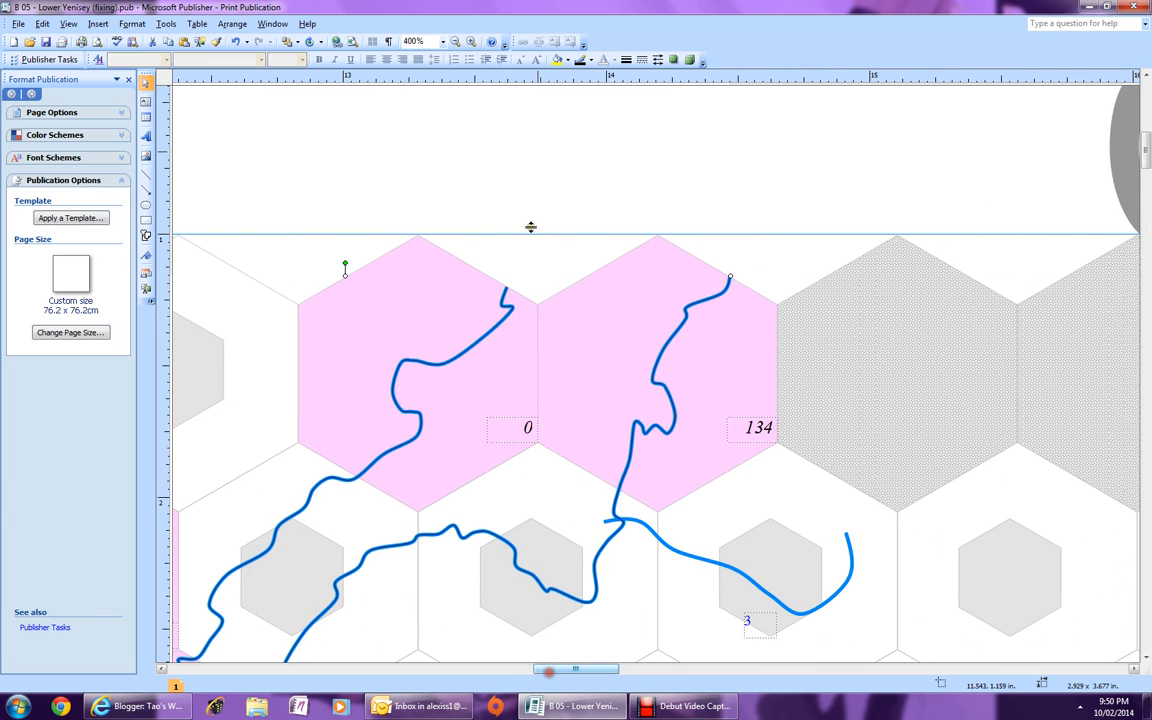
{"action": "left_click", "coordinate": [471, 42]}
{"action": "left_click", "coordinate": [634, 342]}
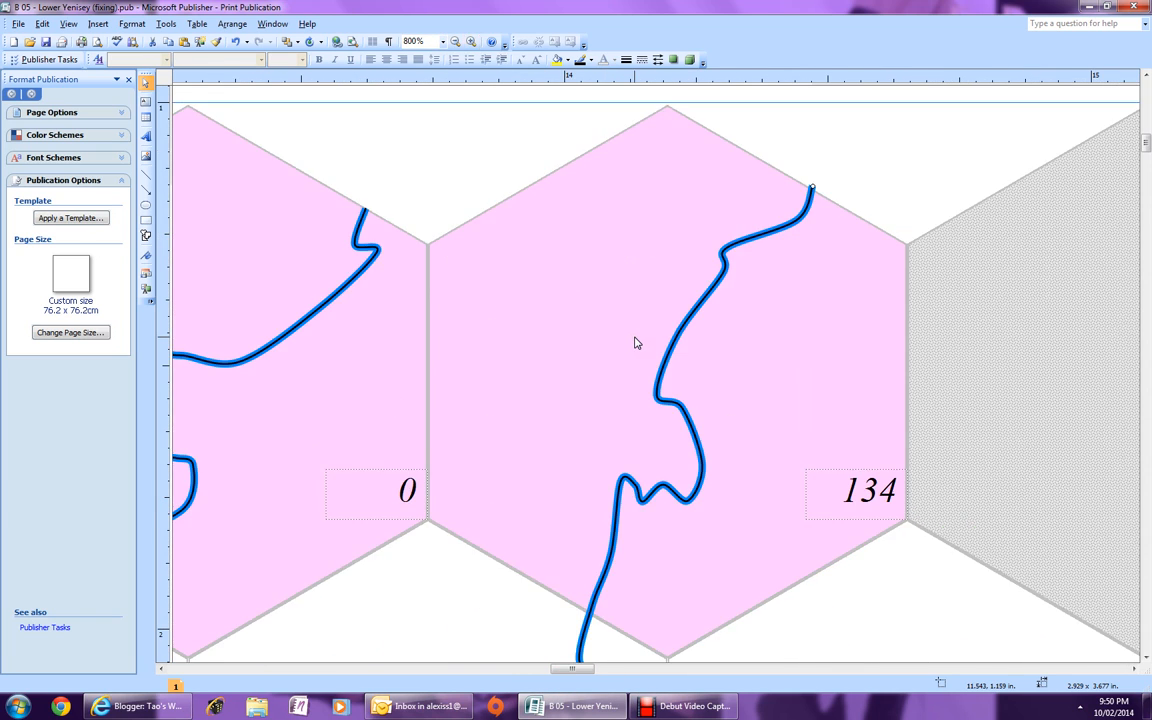
{"action": "right_click", "coordinate": [812, 197]}
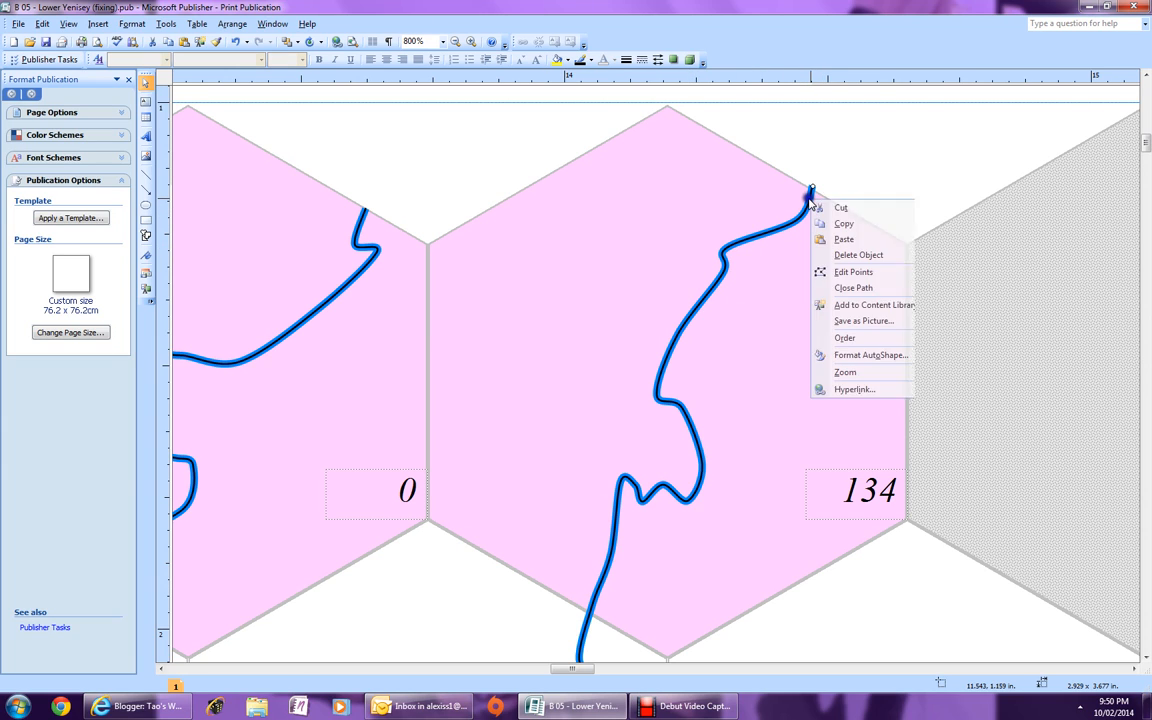
{"action": "left_click", "coordinate": [836, 268]}
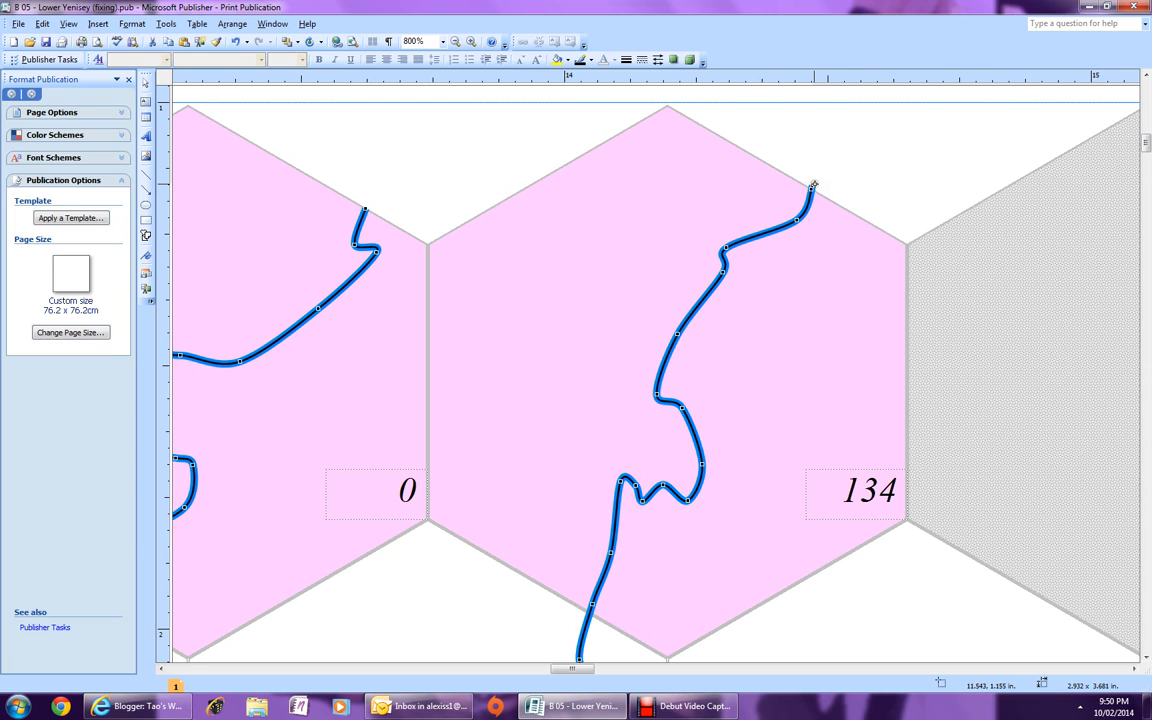
{"action": "left_click_drag", "start_coordinate": [811, 187], "coordinate": [666, 106]}
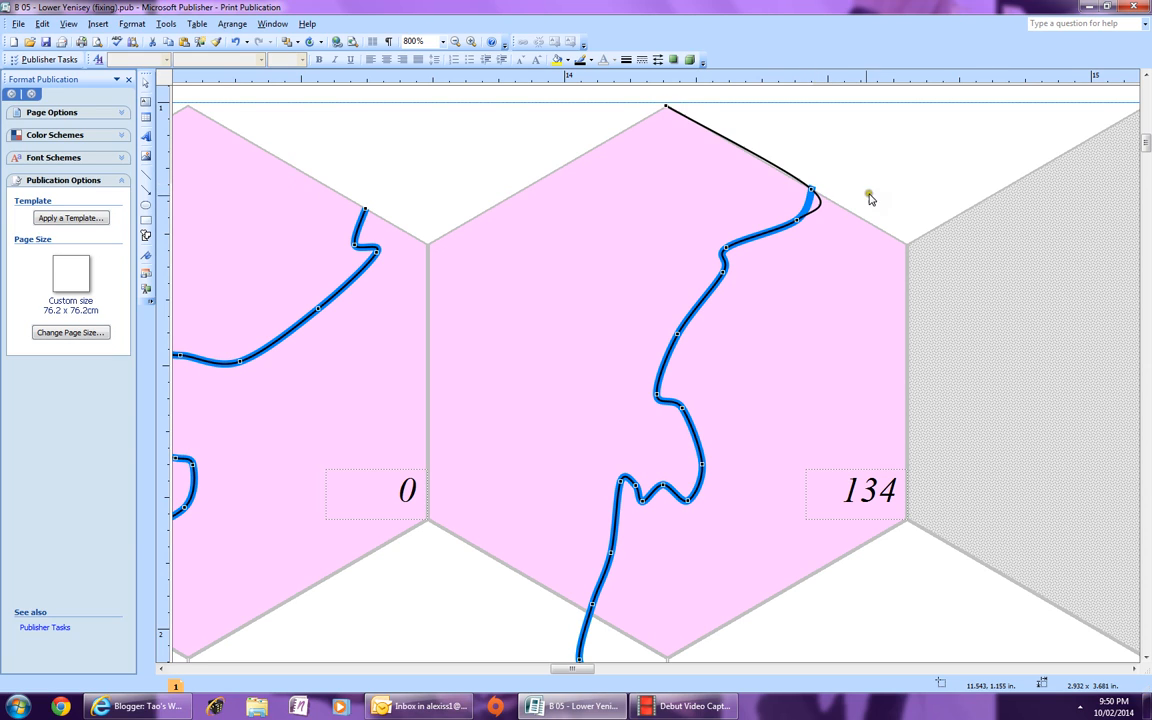
Step: Add and adjust points around the bend so the extended segment follows the upper edge of the hex labelled 134
{"action": "left_click", "coordinate": [806, 186]}
{"action": "left_click", "coordinate": [813, 190]}
{"action": "left_click", "coordinate": [811, 197]}
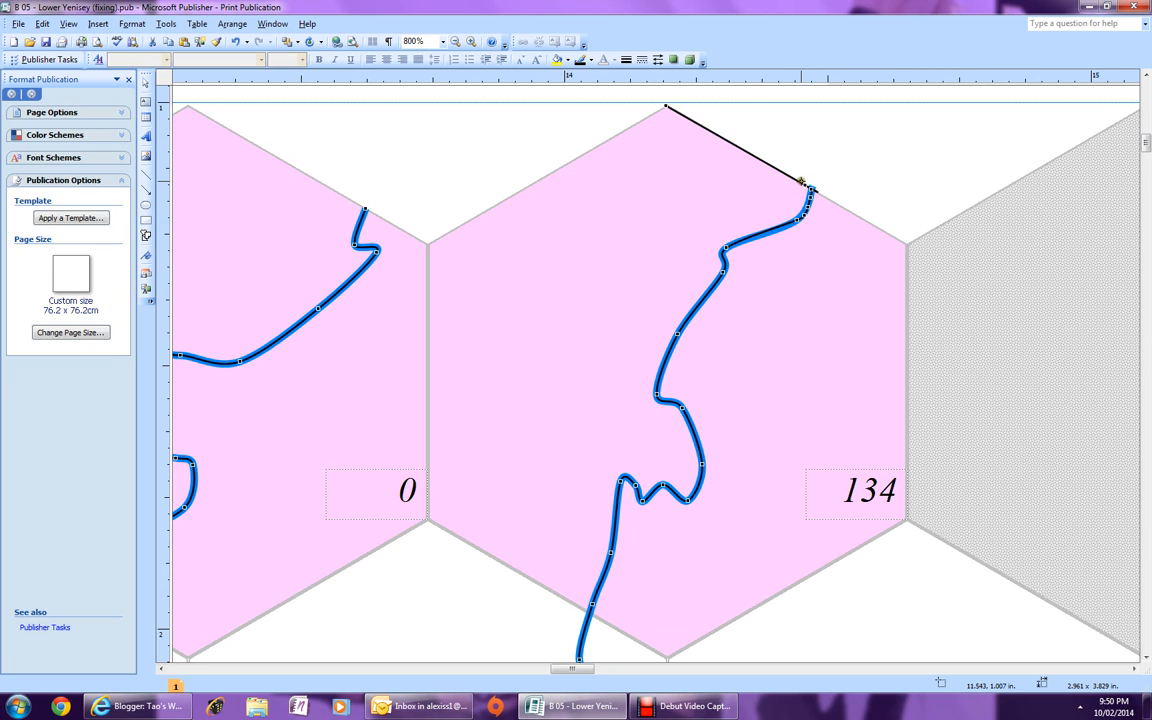
{"action": "left_click_drag", "start_coordinate": [798, 181], "coordinate": [791, 179]}
Step: Add points at the shoreline's northwestern end and extend it along the hex edge just past the corner beside the hex labelled 134
{"action": "left_click_drag", "start_coordinate": [376, 178], "coordinate": [363, 212]}
{"action": "left_click", "coordinate": [359, 221]}
{"action": "left_click", "coordinate": [360, 221]}
{"action": "left_click_drag", "start_coordinate": [368, 204], "coordinate": [446, 255]}
Step: Add points along the northwestern extension to keep it straight on the hex edge
{"action": "left_click", "coordinate": [413, 235]}
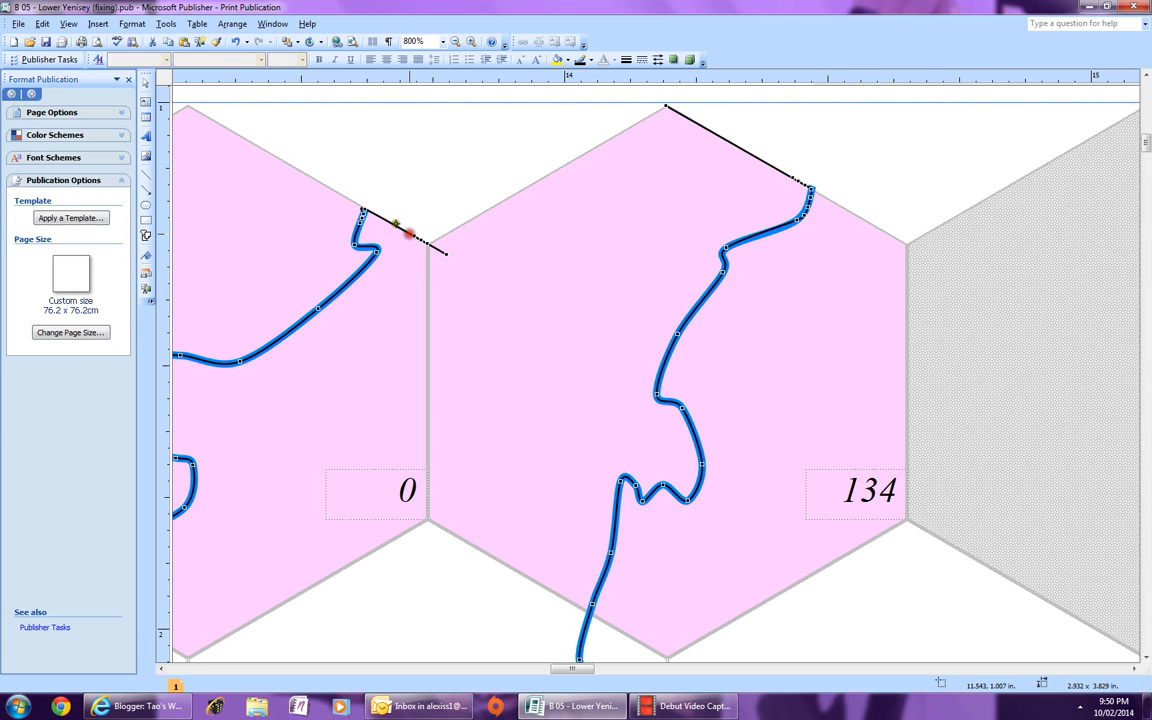
{"action": "left_click", "coordinate": [368, 215]}
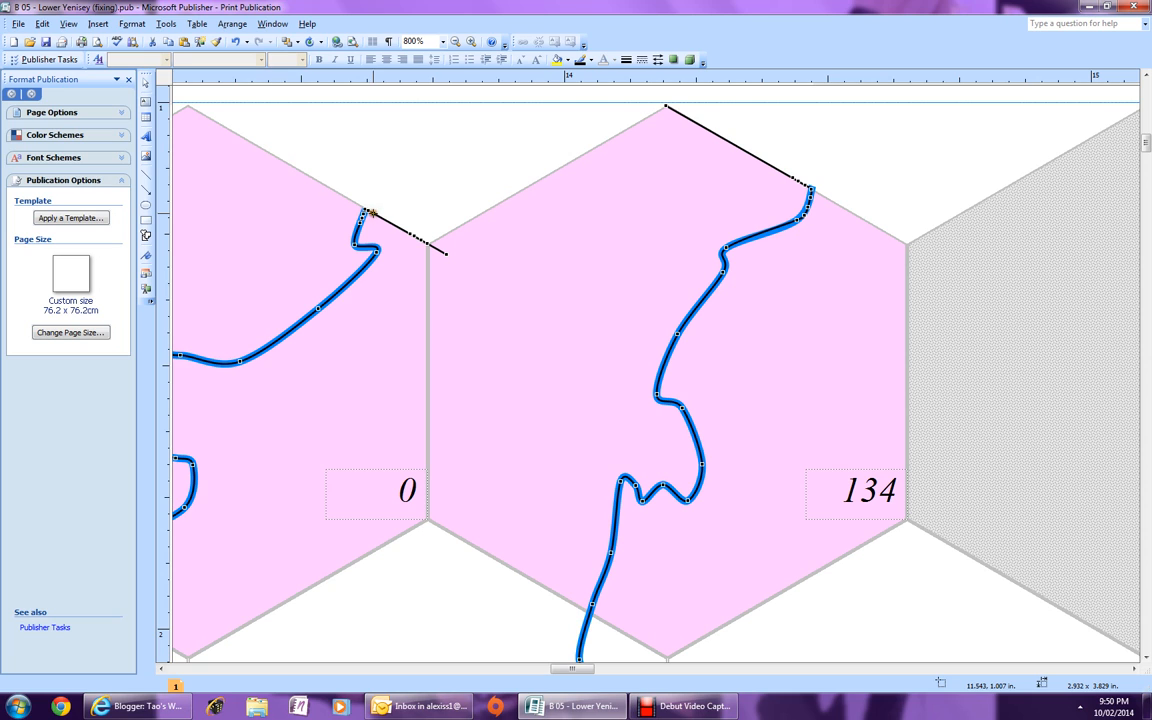
{"action": "left_click", "coordinate": [379, 215]}
{"action": "left_click", "coordinate": [384, 217]}
Step: Join the two shoreline ends along the upper hex edge and add points at the lower corner to sharpen it
{"action": "left_click", "coordinate": [447, 254]}
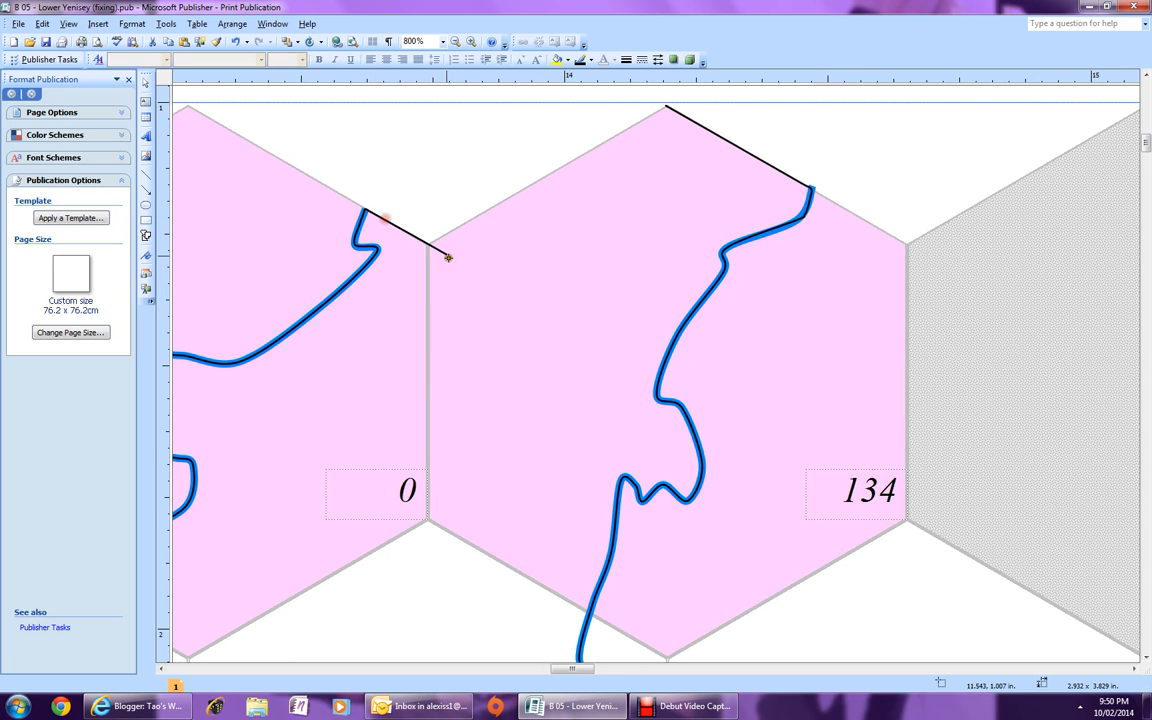
{"action": "left_click", "coordinate": [447, 253]}
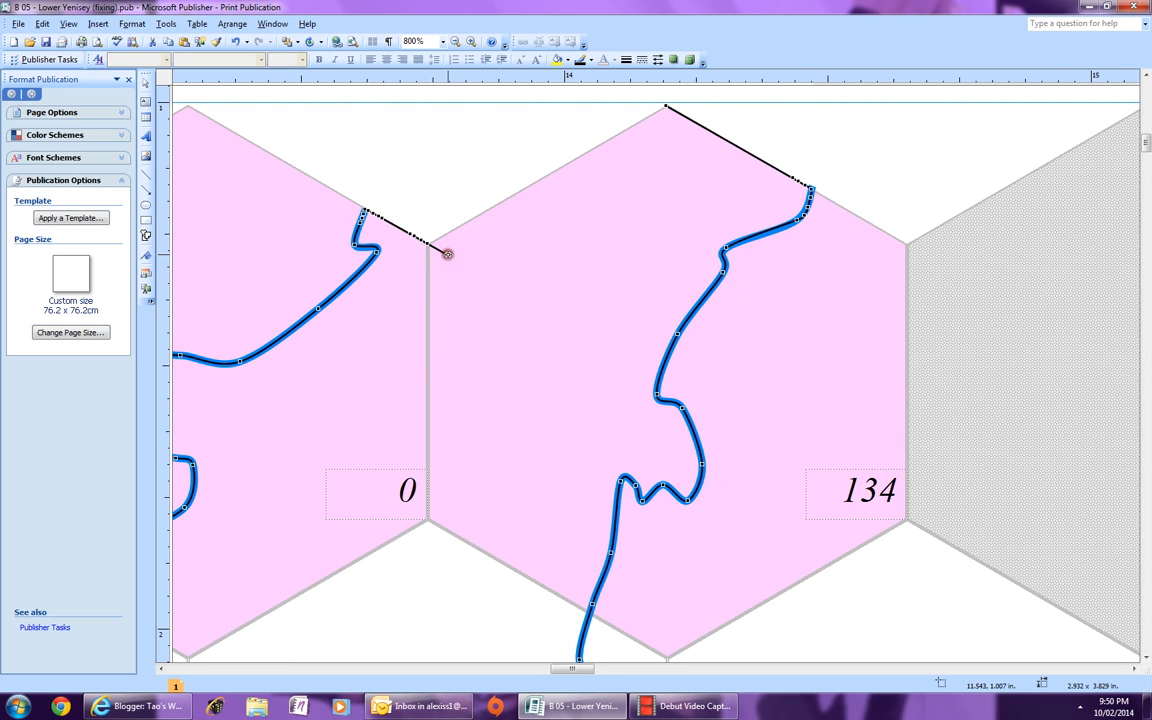
{"action": "left_click", "coordinate": [664, 107]}
{"action": "left_click_drag", "start_coordinate": [666, 107], "coordinate": [665, 105]}
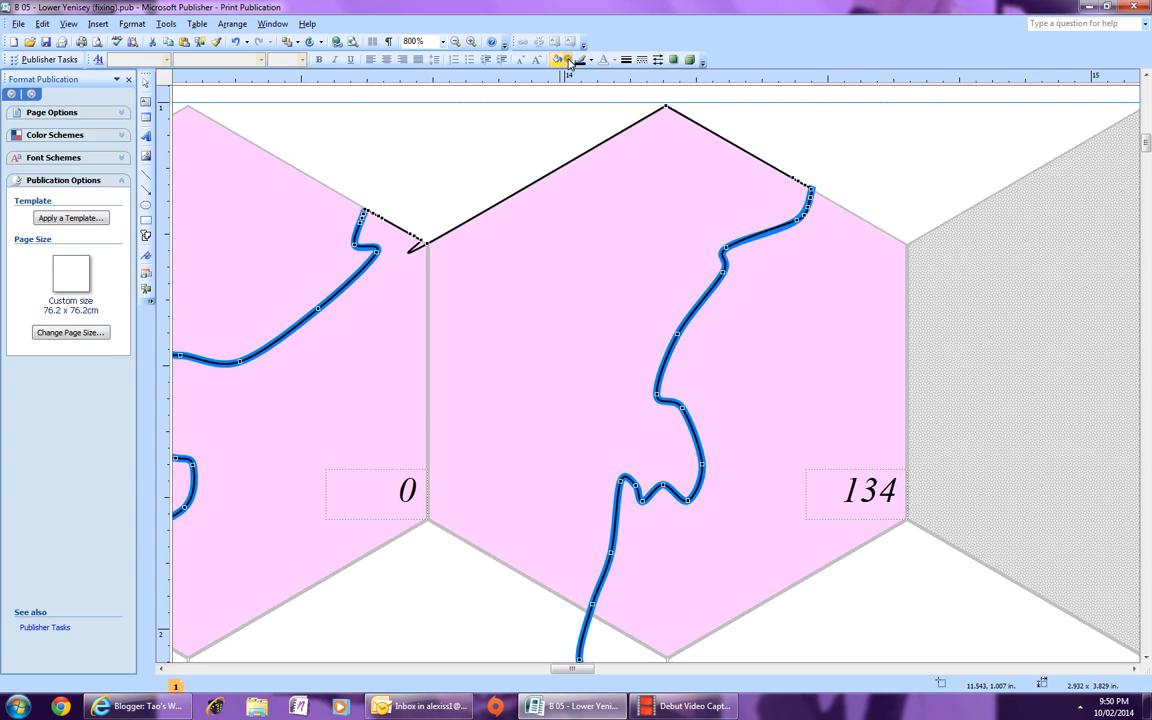
{"action": "left_click", "coordinate": [438, 236]}
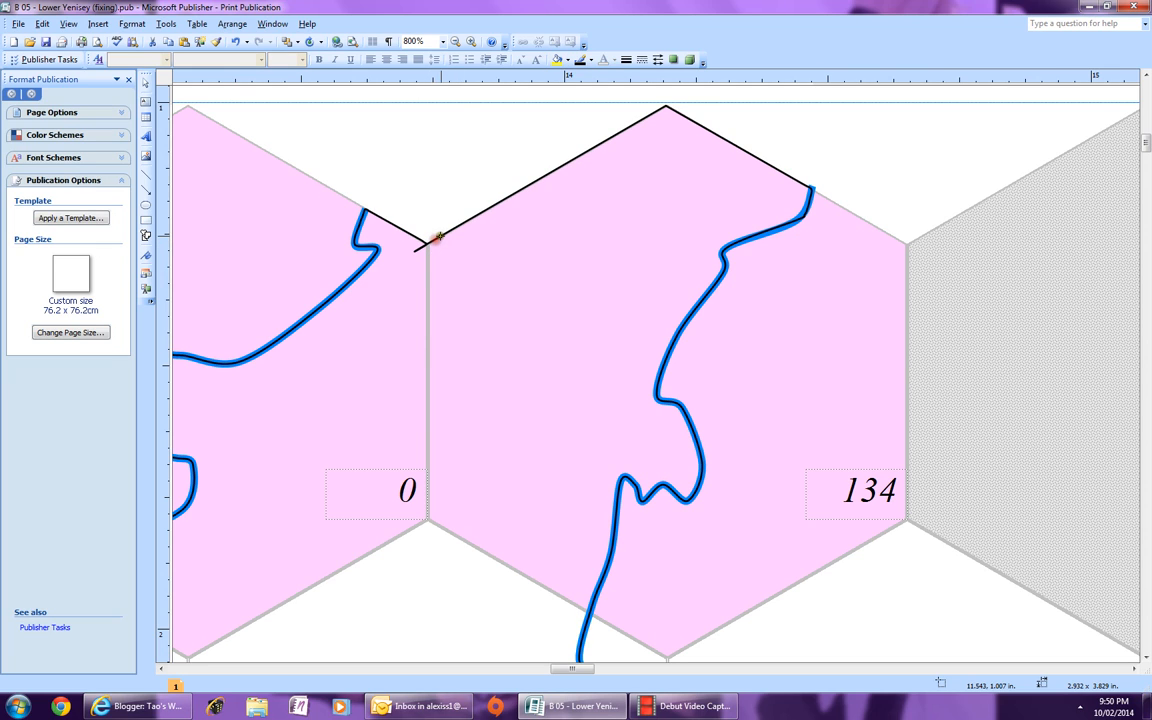
{"action": "left_click_drag", "start_coordinate": [440, 236], "coordinate": [449, 230]}
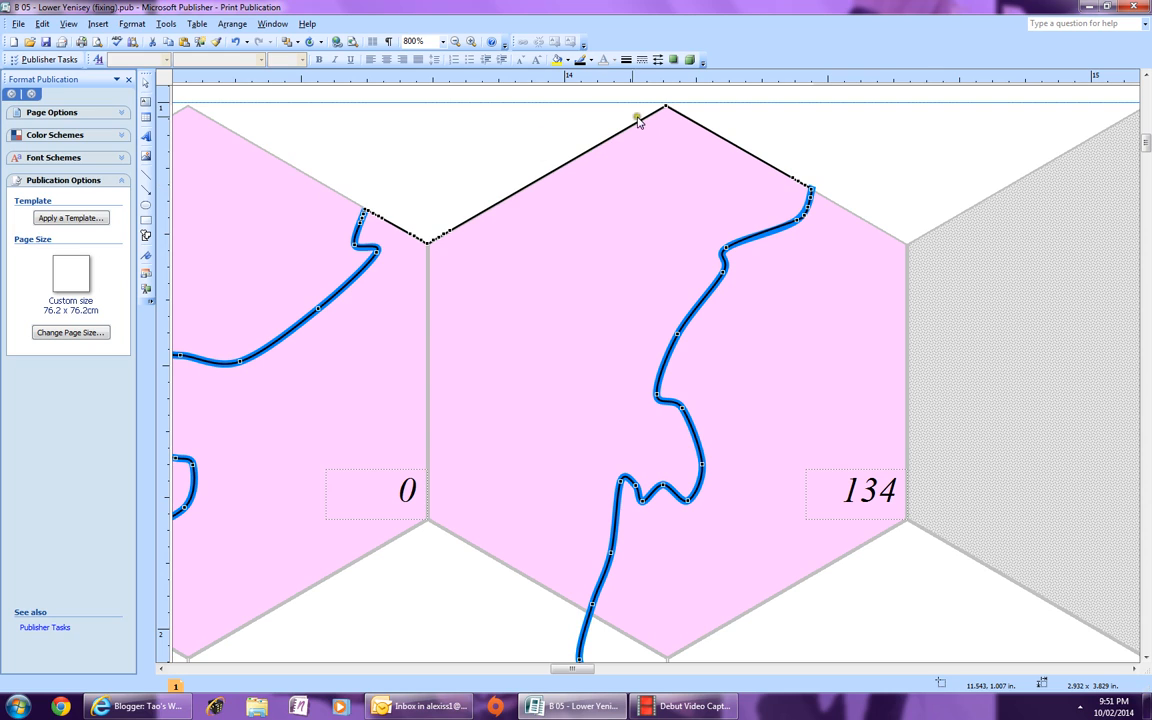
Step: Fill the closed shoreline shape with the blue RGB (75, 174, 255)
{"action": "left_click", "coordinate": [570, 113]}
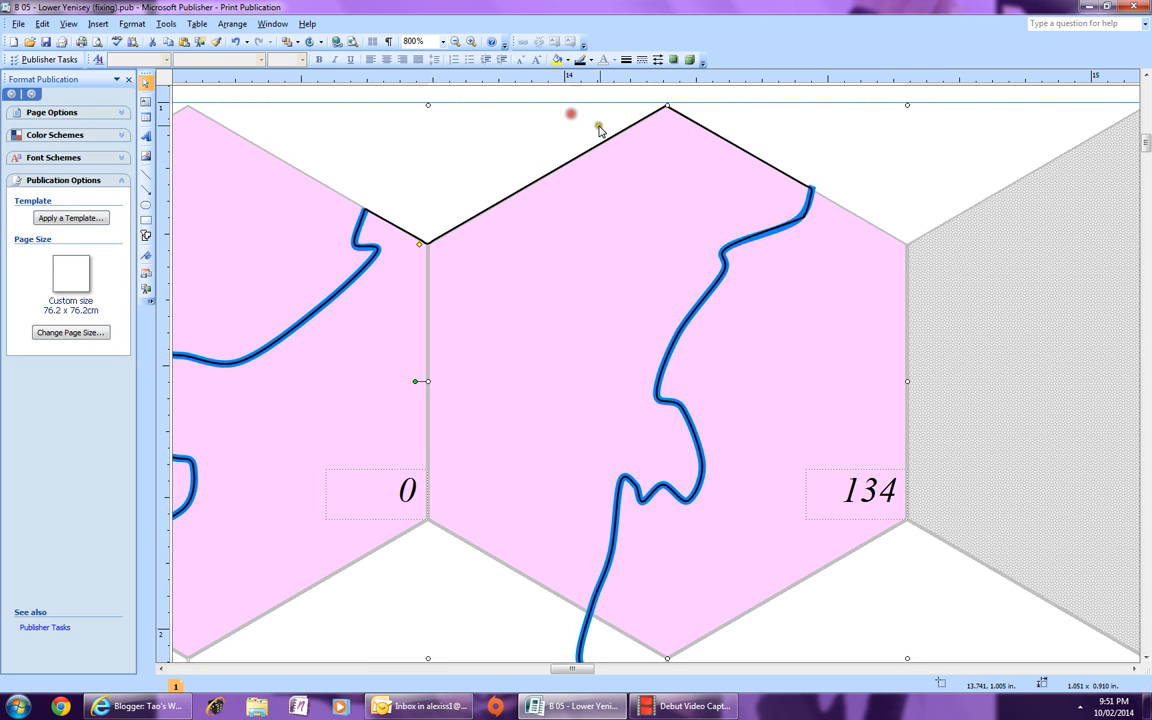
{"action": "left_click", "coordinate": [625, 129]}
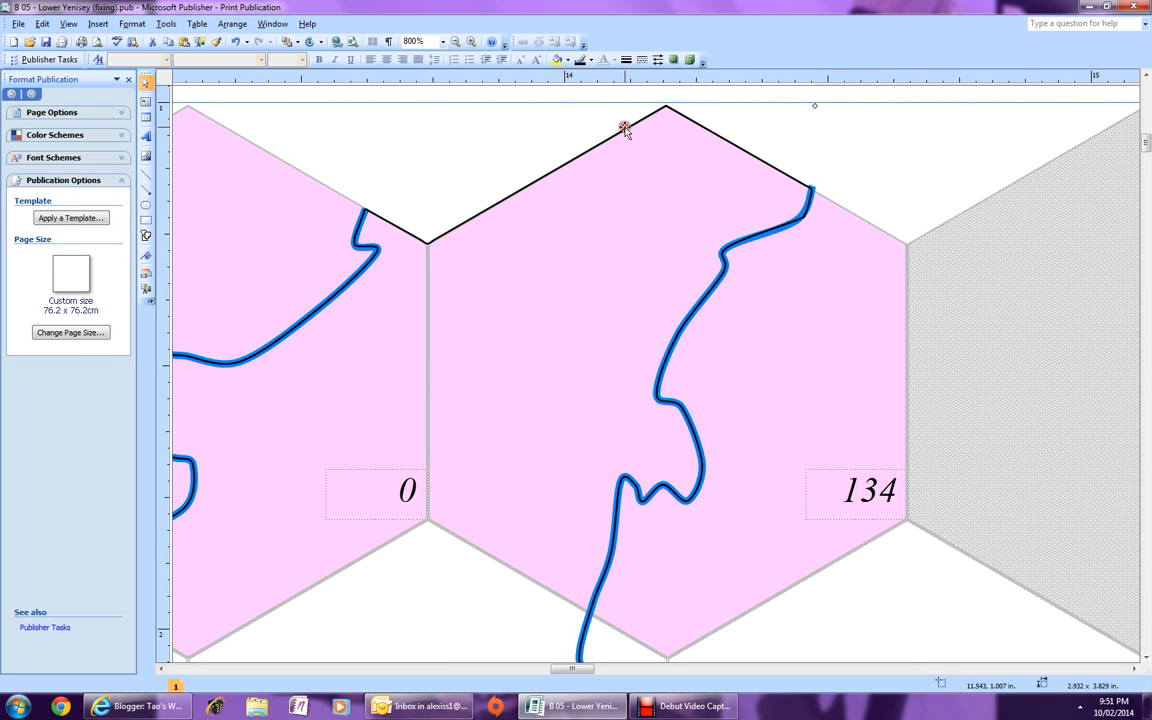
{"action": "left_click", "coordinate": [567, 60]}
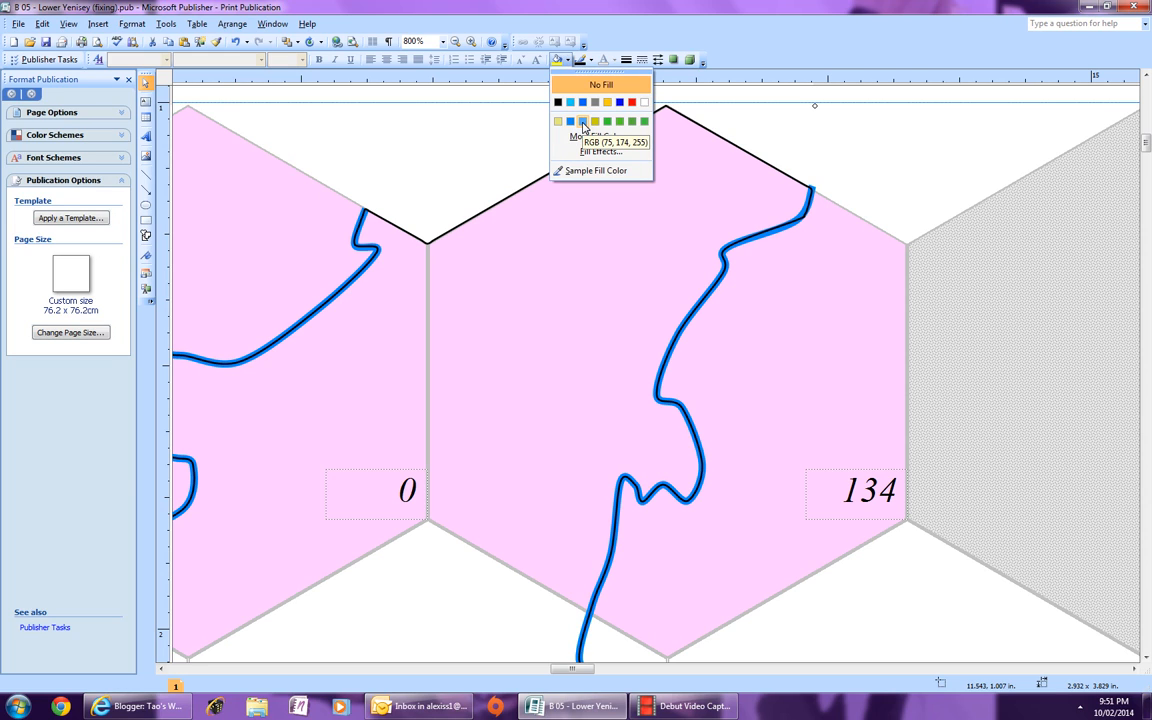
{"action": "left_click", "coordinate": [584, 122]}
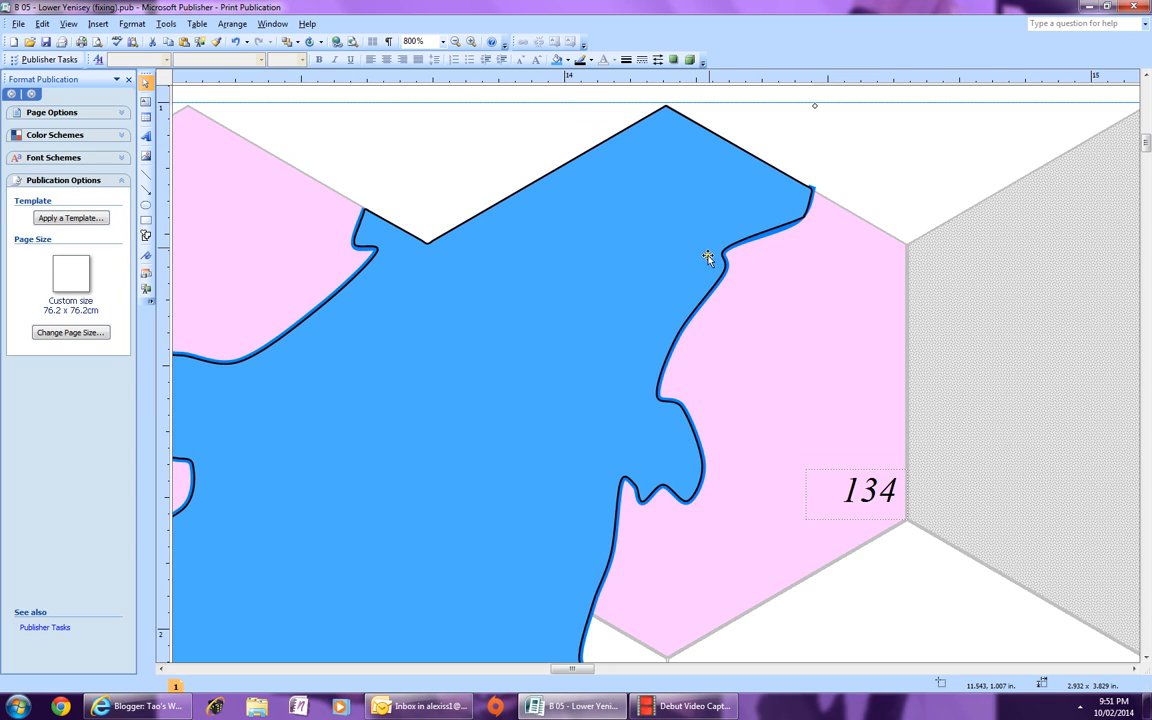
Step: Remove the outline from the filled water shape and bring the blue shoreline curve to the front of it
{"action": "left_click", "coordinate": [626, 61]}
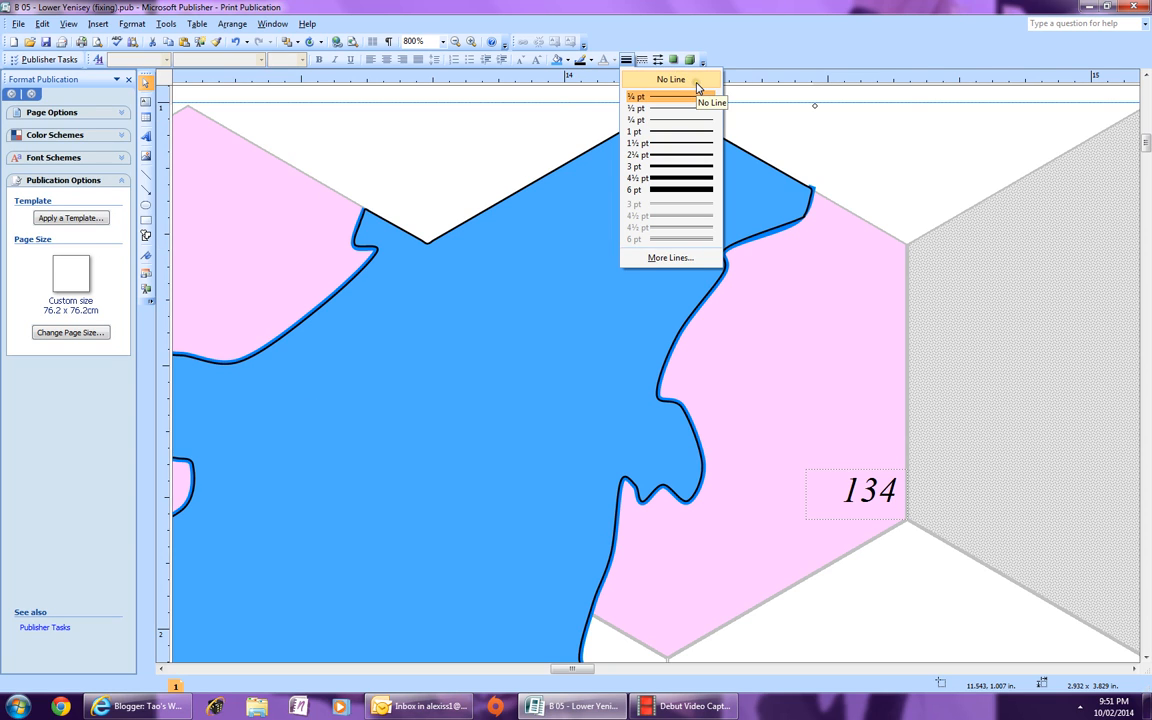
{"action": "left_click", "coordinate": [697, 81]}
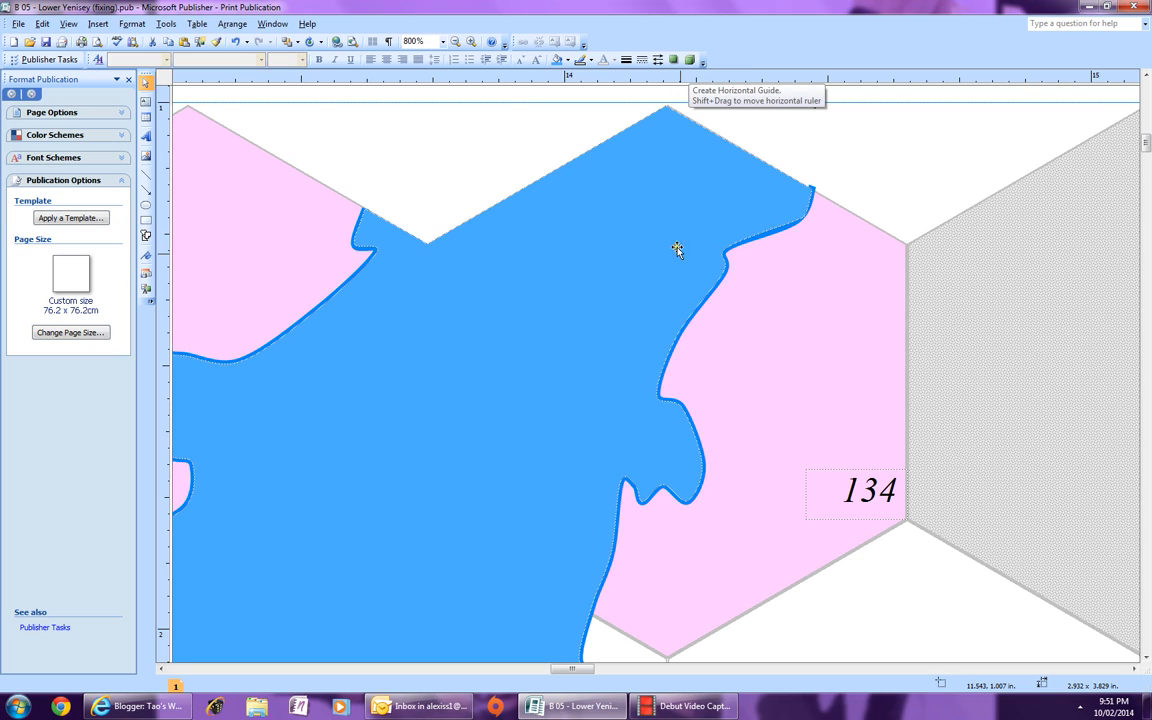
{"action": "left_click", "coordinate": [789, 228]}
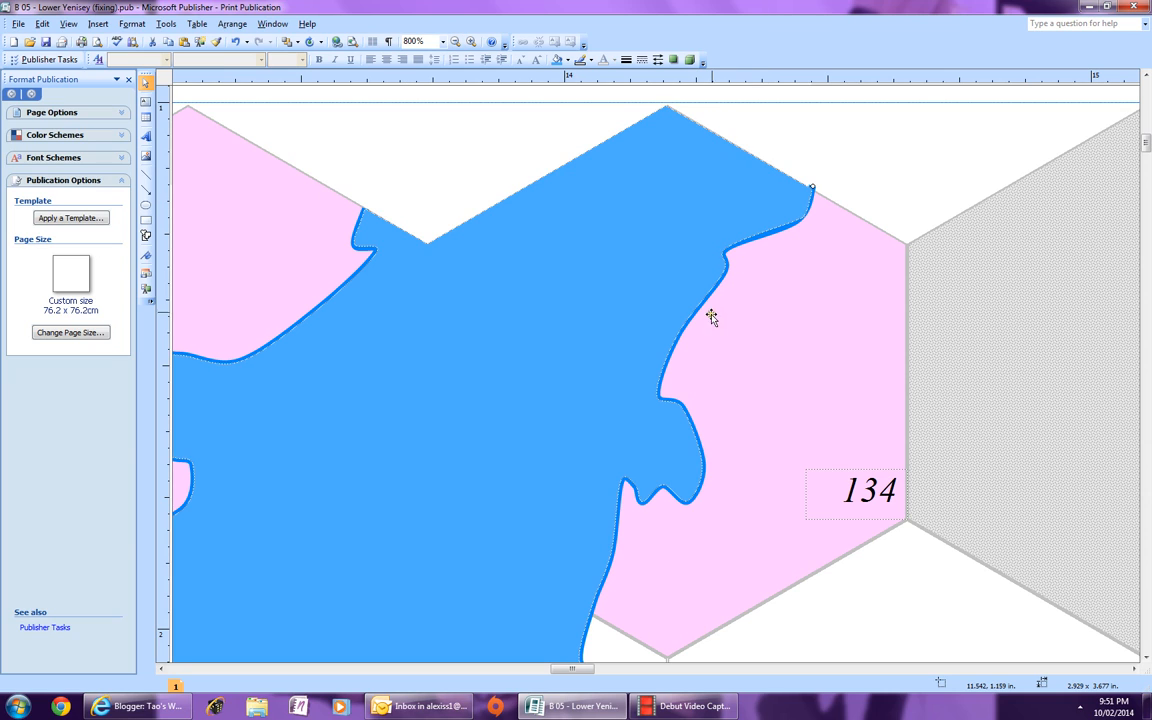
{"action": "left_click", "coordinate": [300, 44]}
{"action": "left_click", "coordinate": [300, 67]}
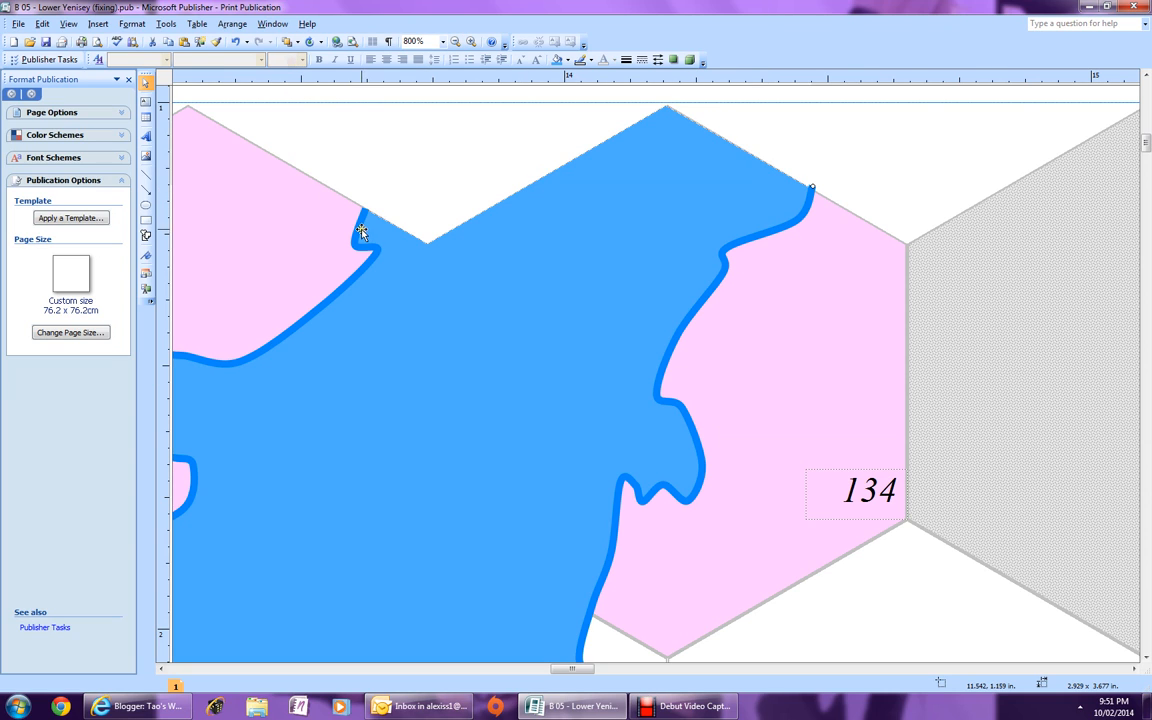
{"action": "left_click", "coordinate": [455, 43]}
{"action": "left_click", "coordinate": [455, 43]}
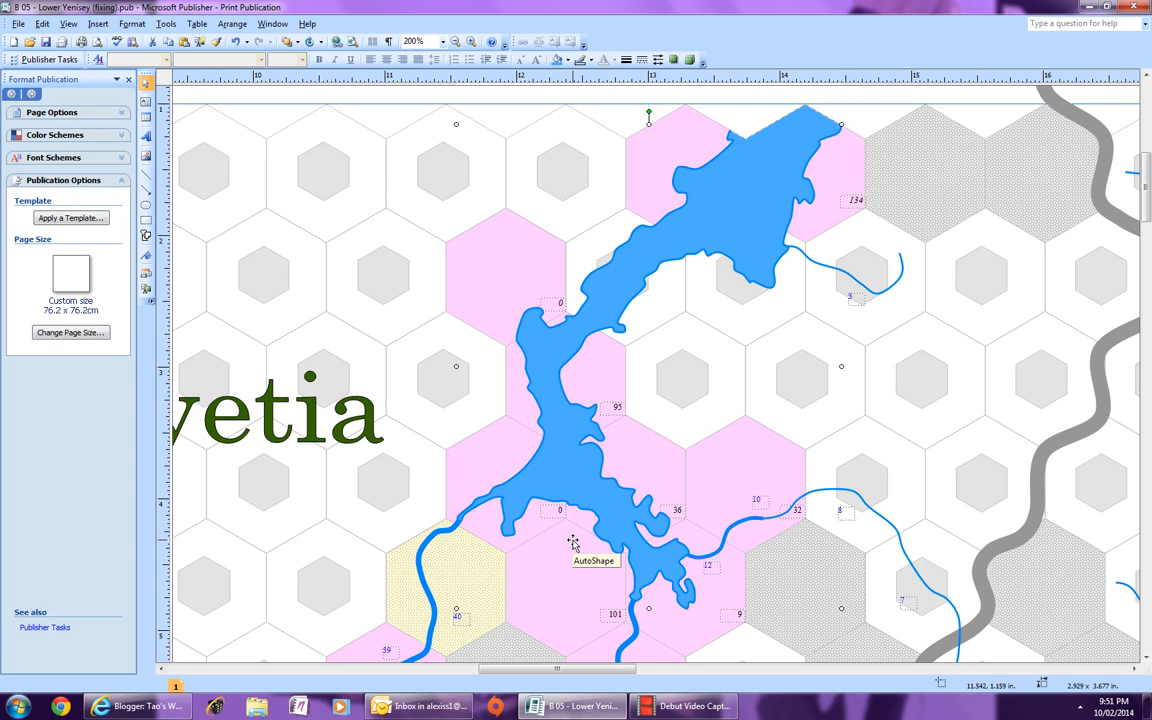
{"action": "right_click", "coordinate": [686, 712]}
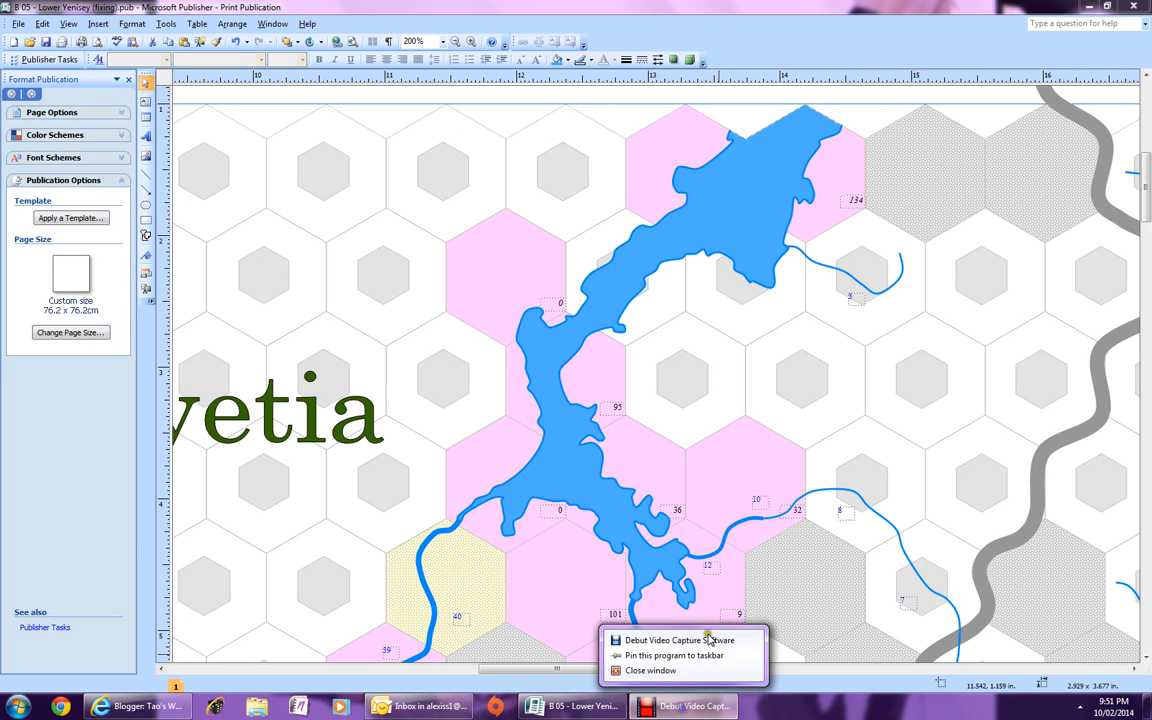
{"action": "left_click", "coordinate": [670, 705]}
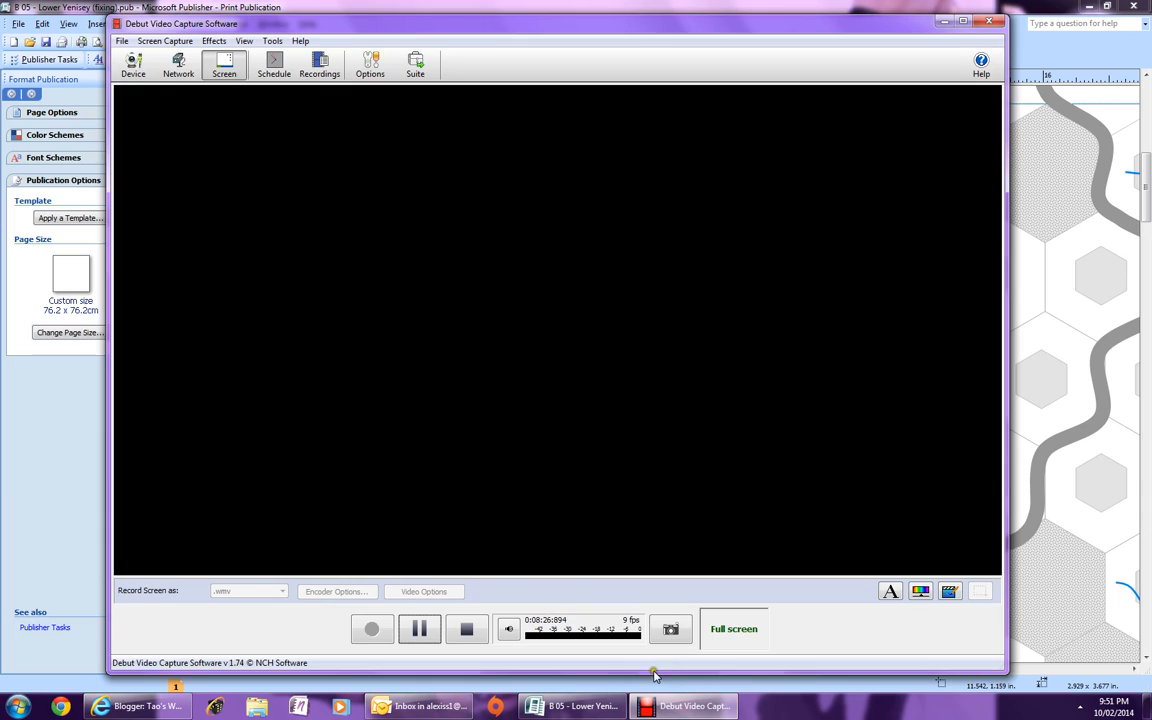